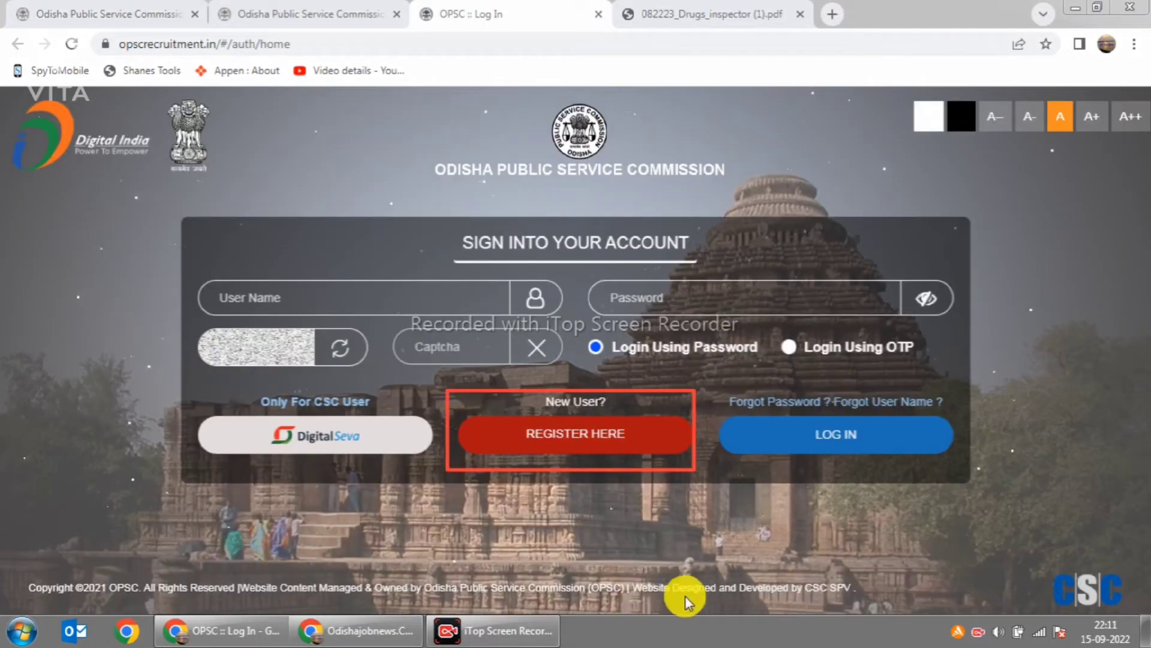
Step: After trying the User Name and Password fields, select 'Login Using OTP' on the sign-in form
{"action": "left_click_drag", "start_coordinate": [713, 367], "coordinate": [959, 466]}
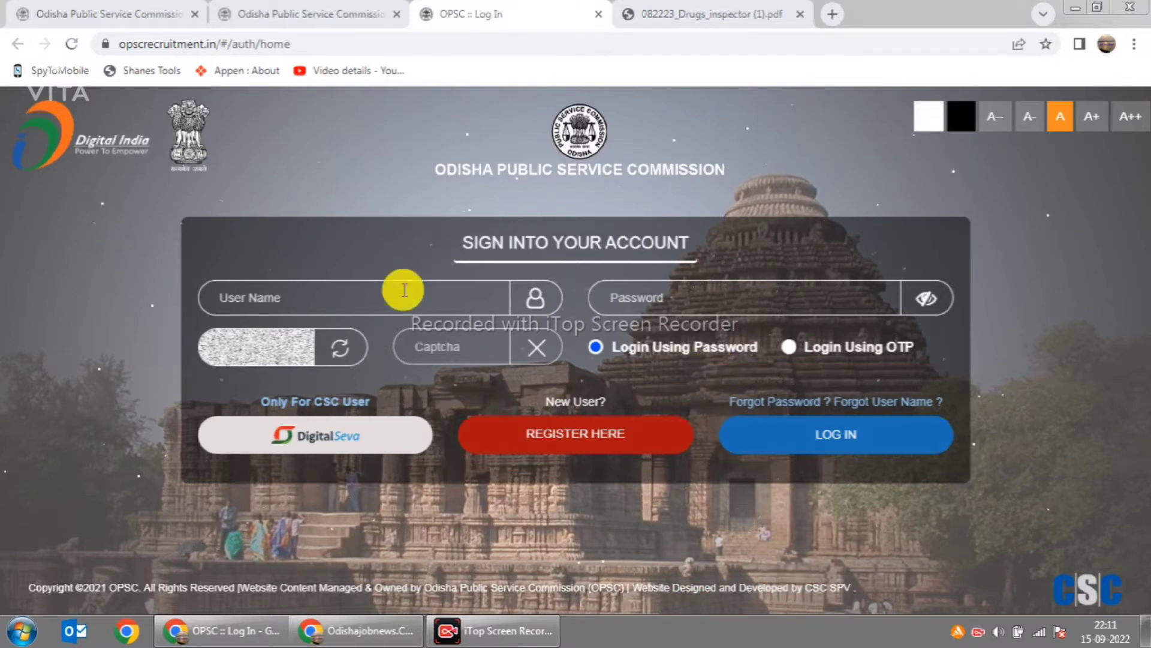
{"action": "left_click", "coordinate": [355, 298]}
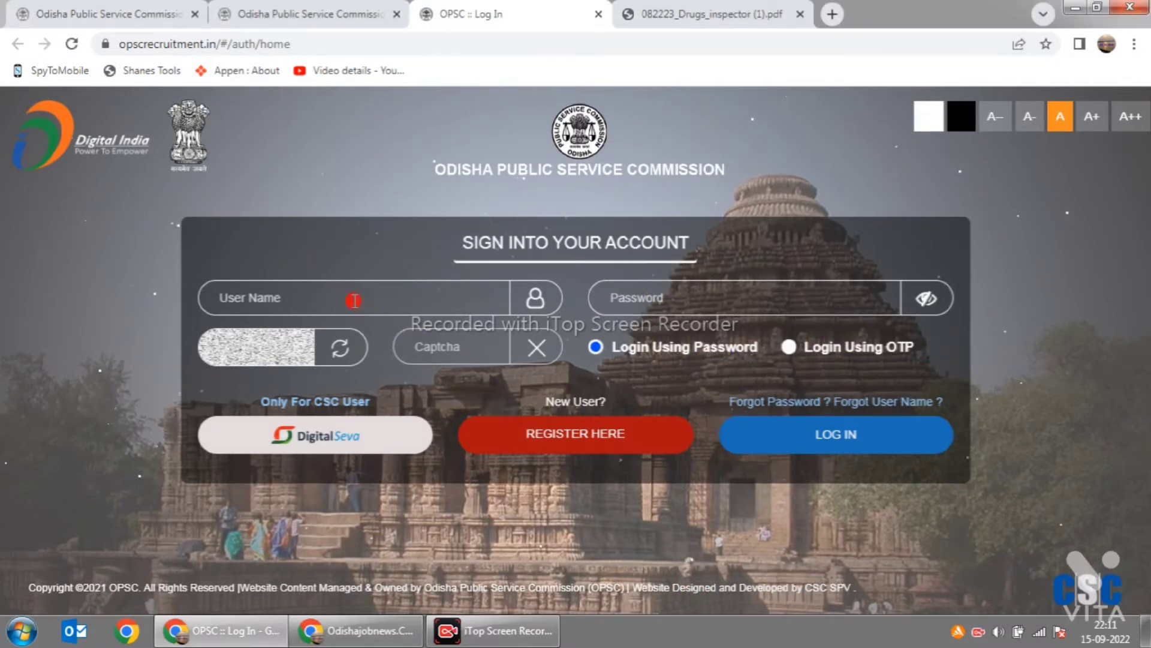
{"action": "left_click", "coordinate": [679, 294]}
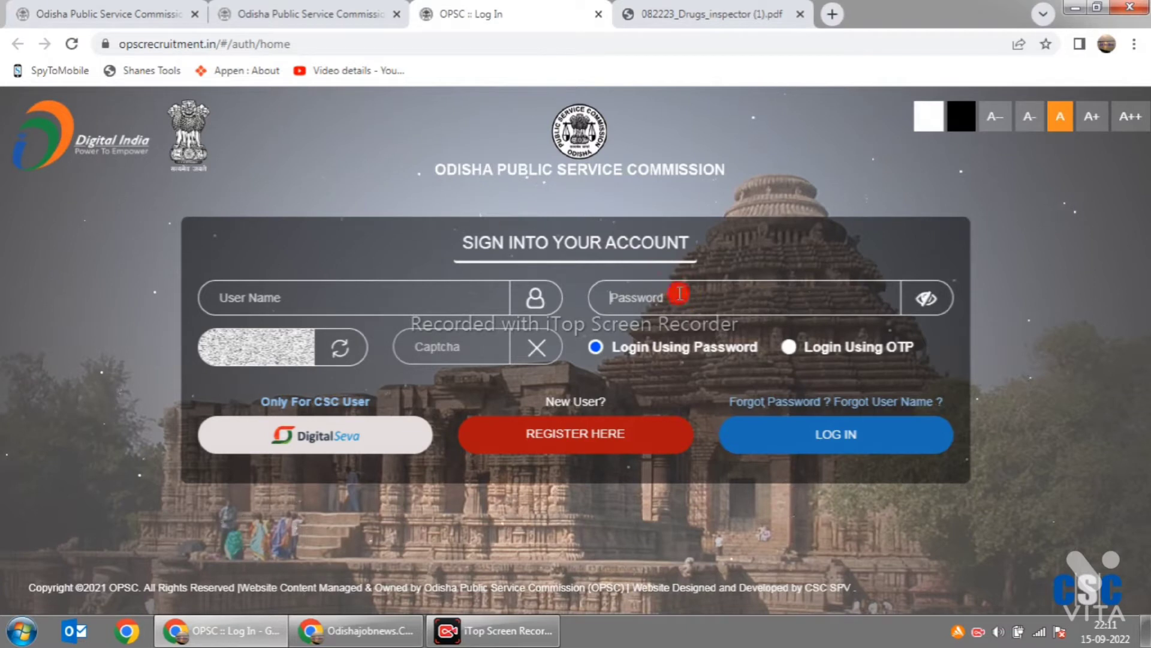
{"action": "left_click", "coordinate": [303, 291]}
{"action": "left_click", "coordinate": [670, 294]}
{"action": "left_click", "coordinate": [335, 291]}
{"action": "left_click", "coordinate": [645, 296]}
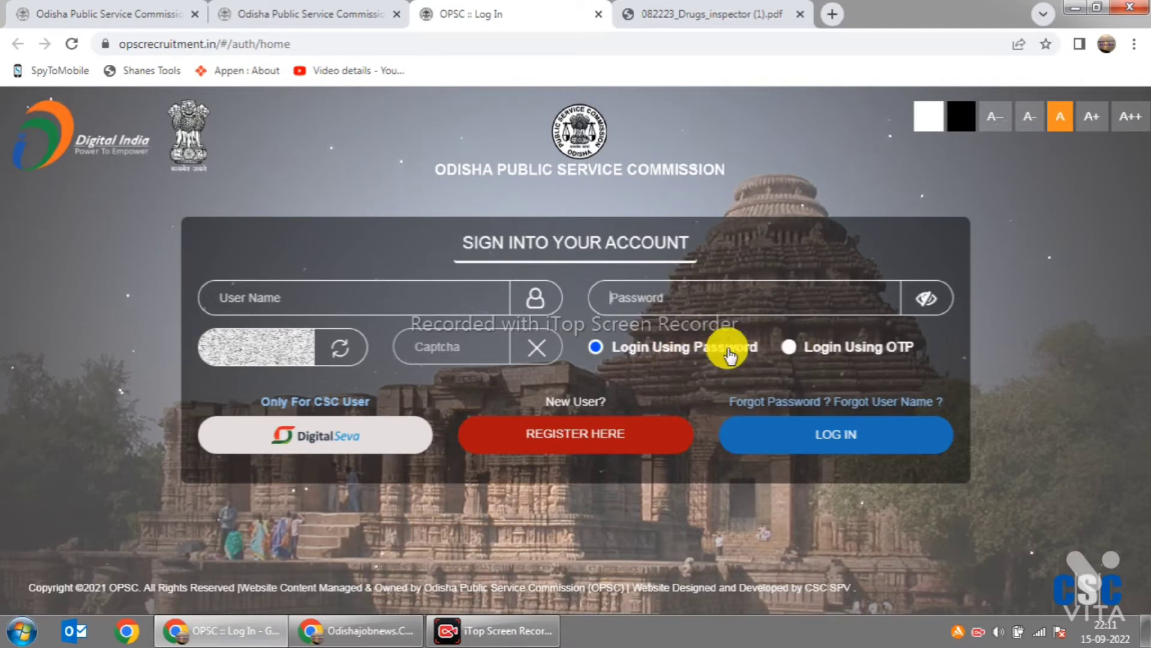
{"action": "left_click", "coordinate": [789, 349]}
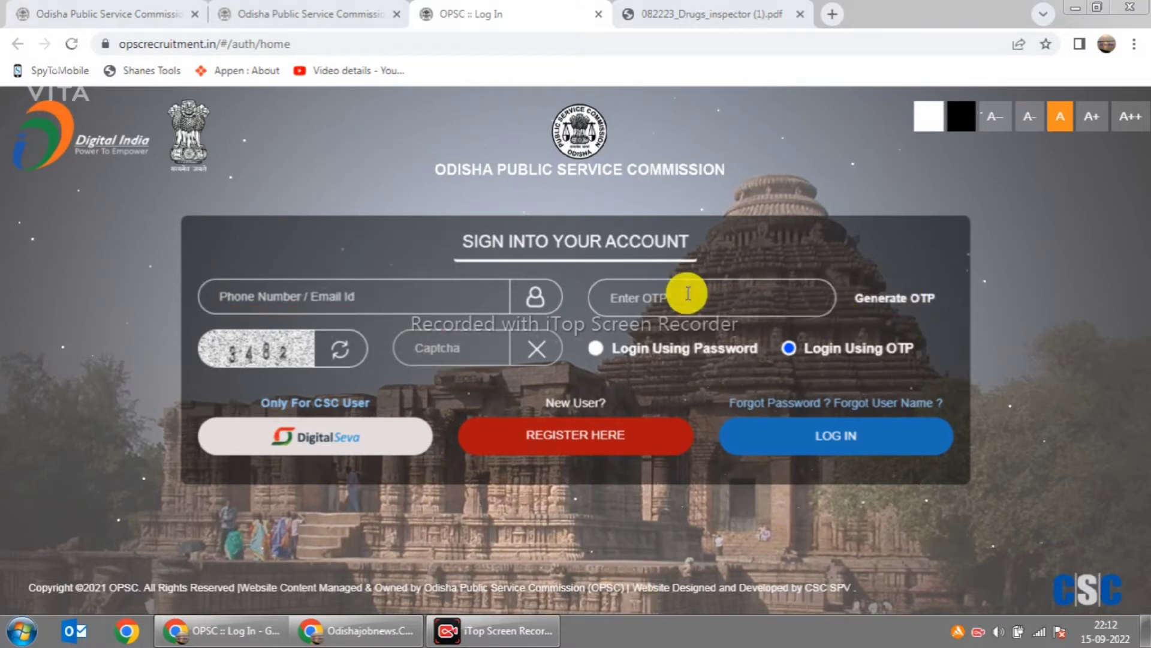
Step: Log in with the saved e-mail and a generated one-time password to reach Personal Details
{"action": "left_click", "coordinate": [272, 297]}
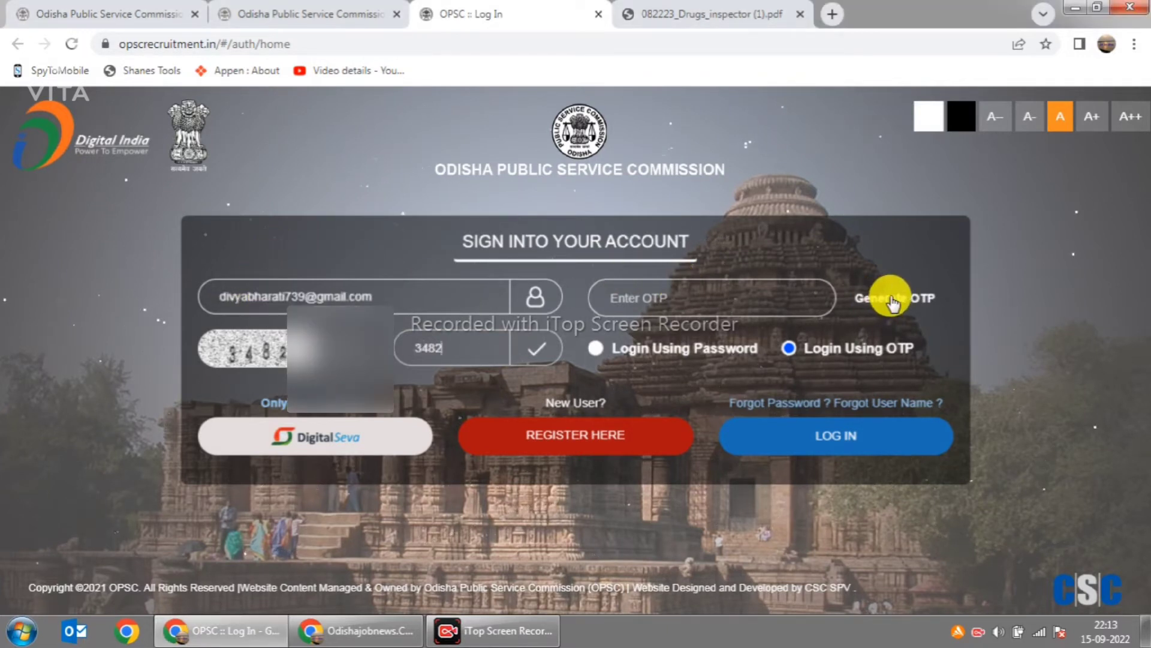
{"action": "left_click", "coordinate": [890, 297]}
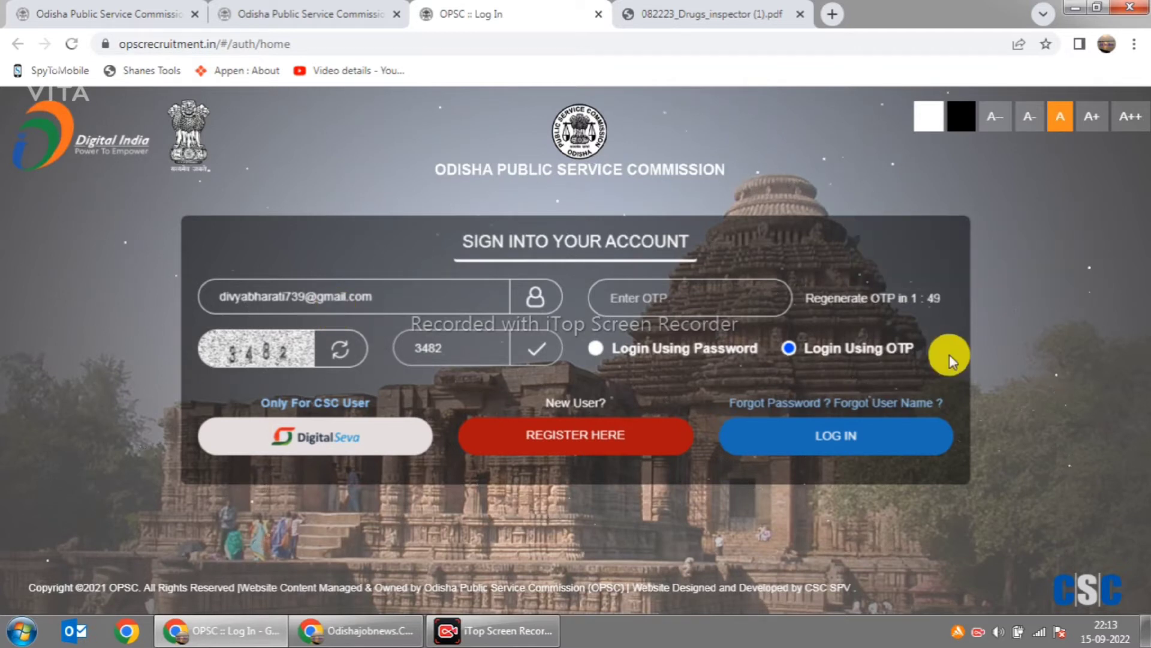
{"action": "left_click", "coordinate": [674, 302]}
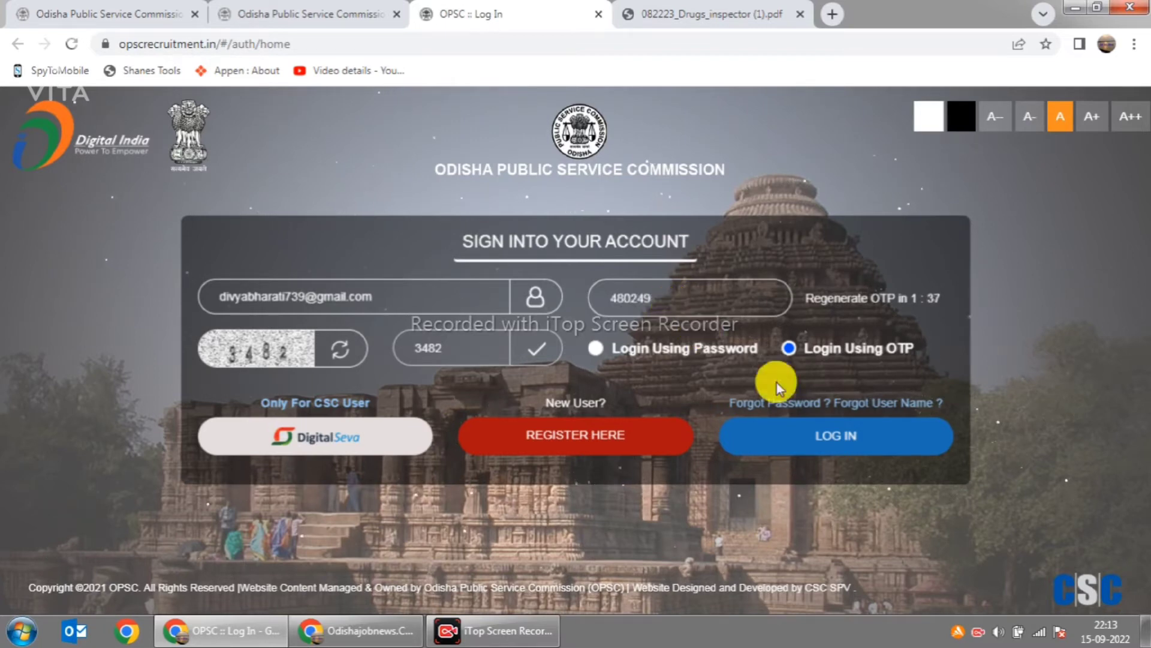
{"action": "left_click", "coordinate": [825, 445]}
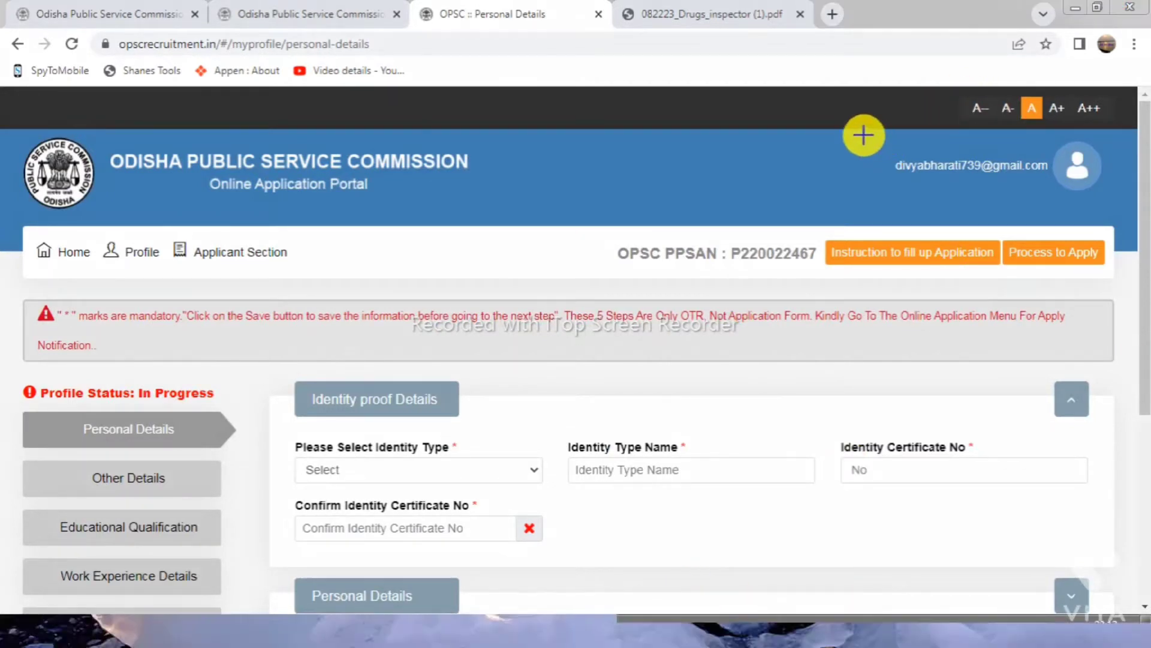
Step: Open the Applicant Section dropdown in the top navigation bar
{"action": "left_click_drag", "start_coordinate": [863, 135], "coordinate": [1109, 192]}
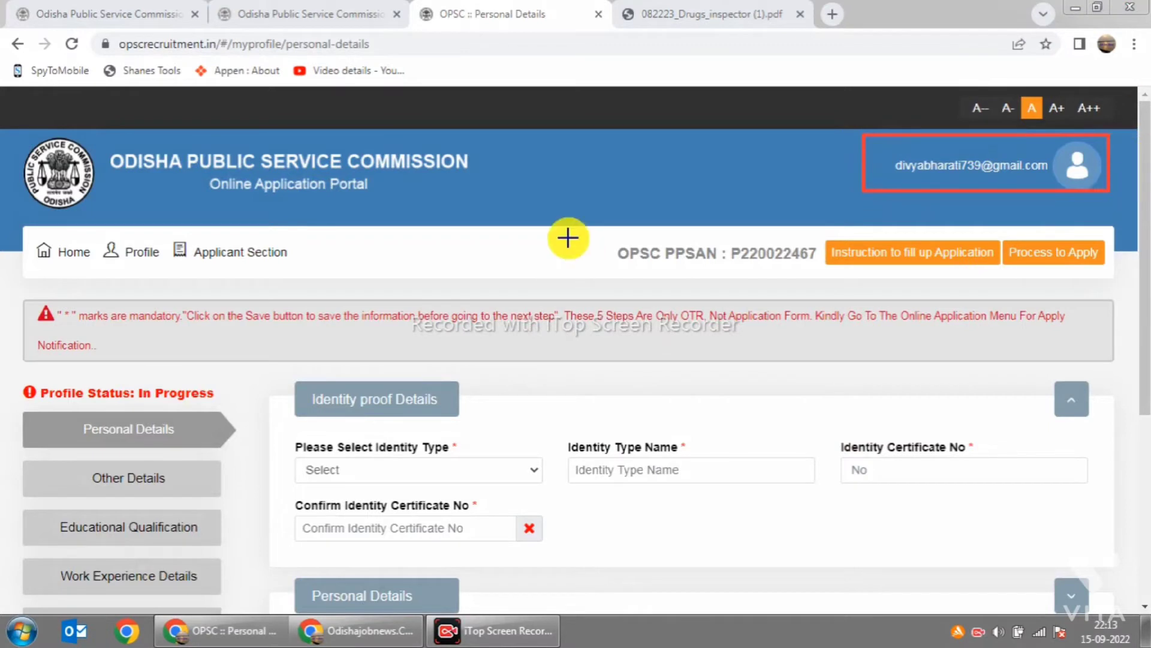
{"action": "left_click_drag", "start_coordinate": [22, 231], "coordinate": [83, 277]}
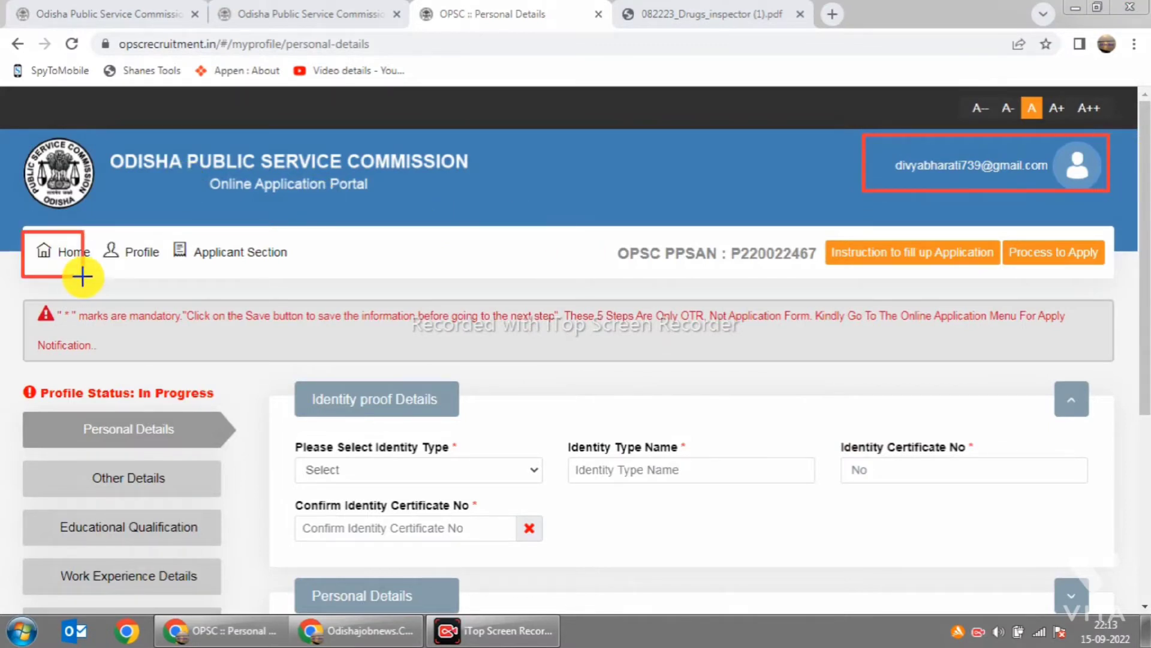
{"action": "mouse_move", "coordinate": [93, 232]}
{"action": "left_mouse_down"}
{"action": "mouse_move", "coordinate": [108, 260]}
{"action": "mouse_move", "coordinate": [161, 273]}
{"action": "mouse_move", "coordinate": [150, 265]}
{"action": "mouse_move", "coordinate": [332, 275]}
{"action": "mouse_move", "coordinate": [311, 268]}
{"action": "left_mouse_up"}
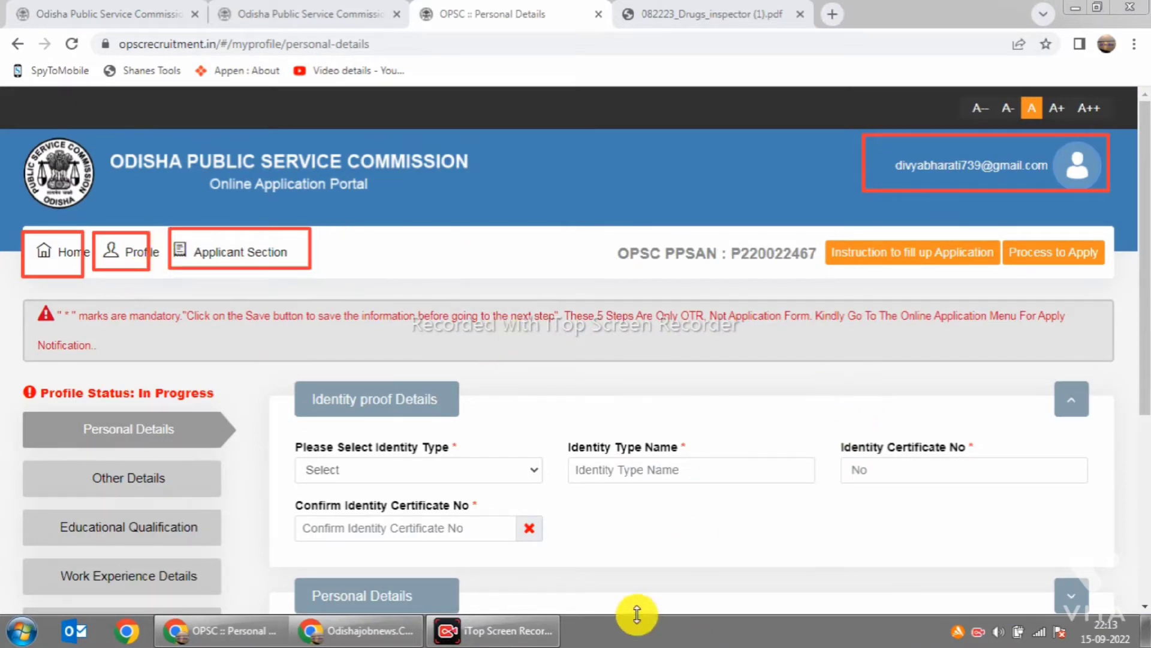
{"action": "key", "text": "Escape"}
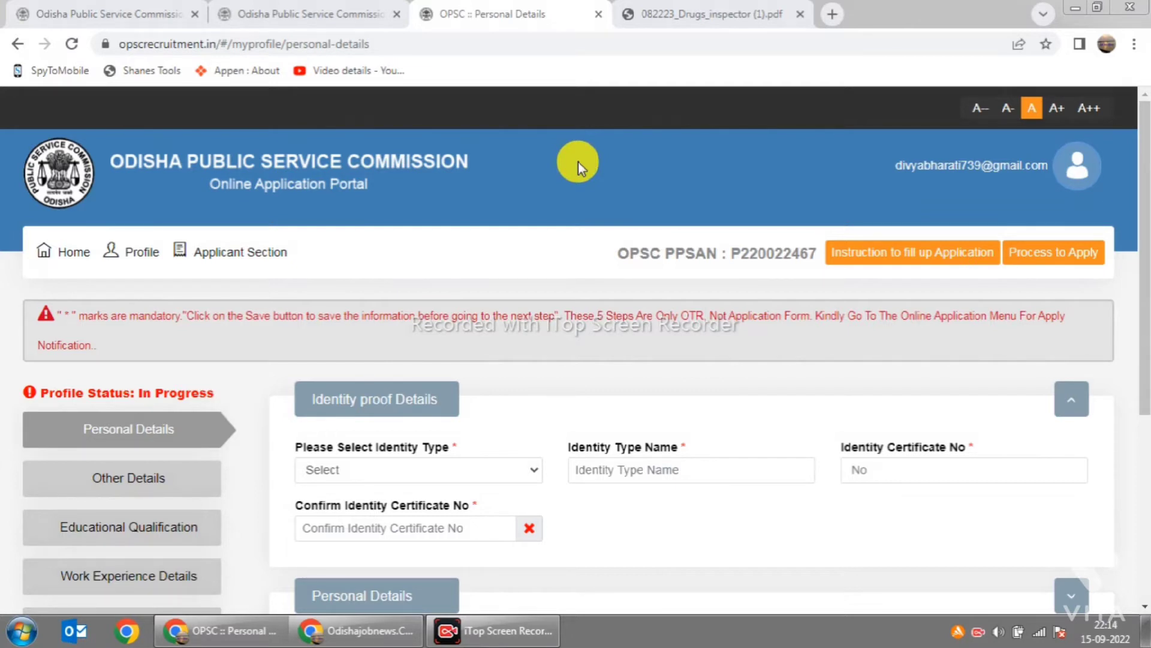
{"action": "left_click", "coordinate": [207, 252]}
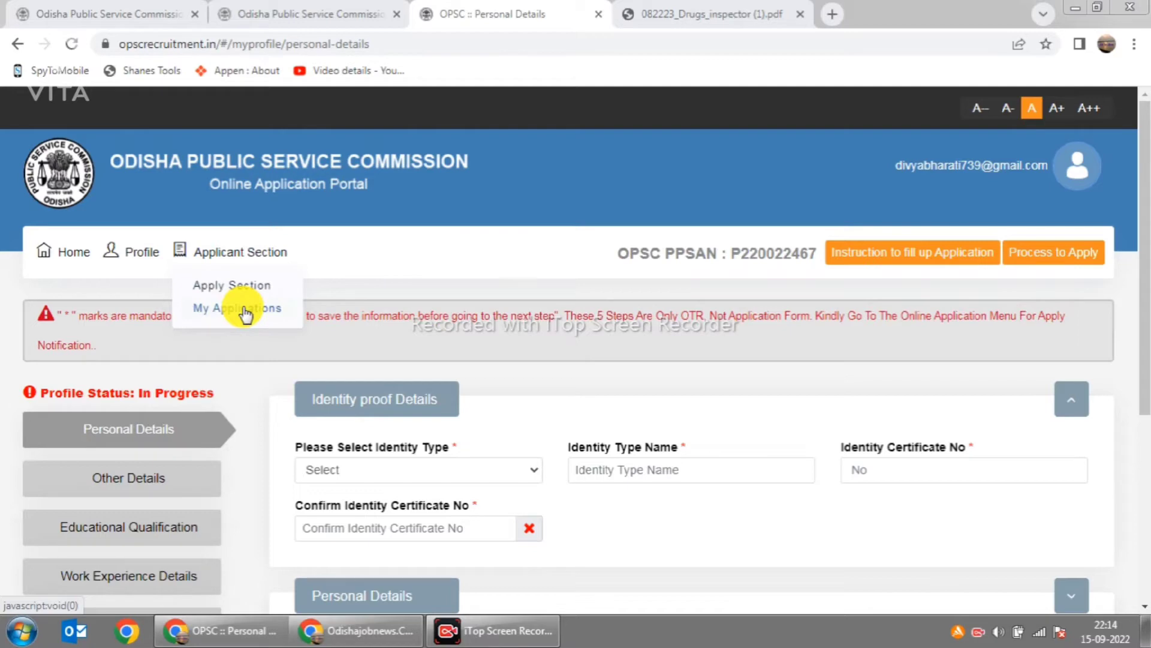
Step: Check that My Applications lists no applications, then open the Apply Section advertisement list
{"action": "left_click", "coordinate": [246, 309]}
{"action": "scroll", "coordinate": [396, 389], "scroll_direction": "down", "scroll_amount": 1}
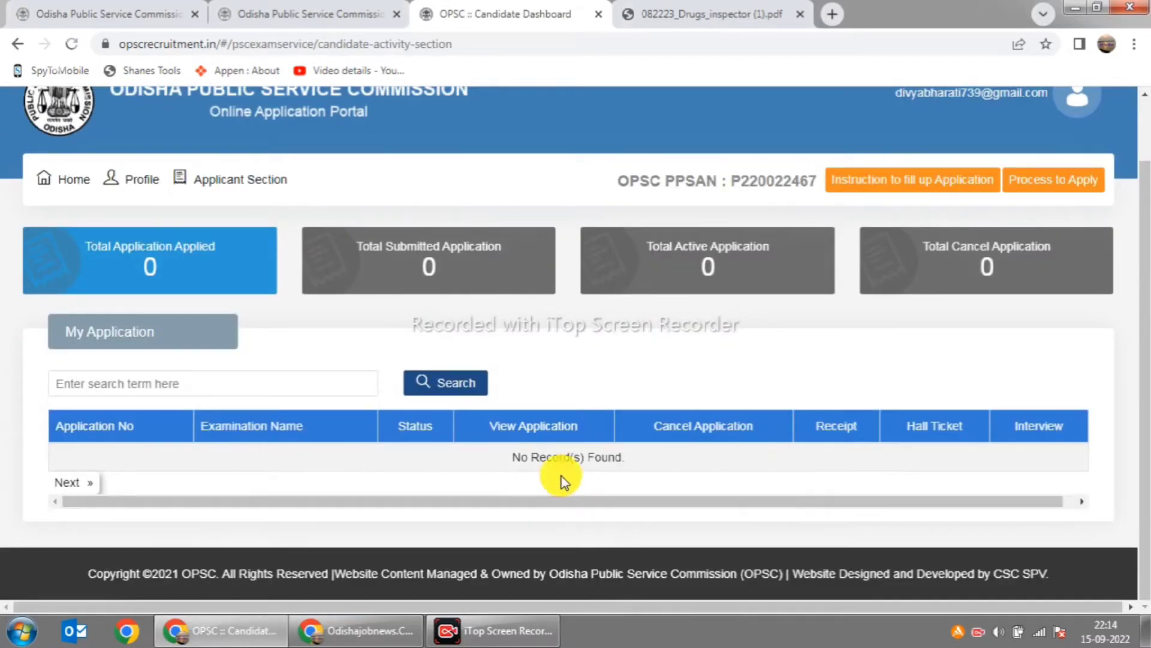
{"action": "scroll", "coordinate": [772, 458], "scroll_direction": "up", "scroll_amount": 1}
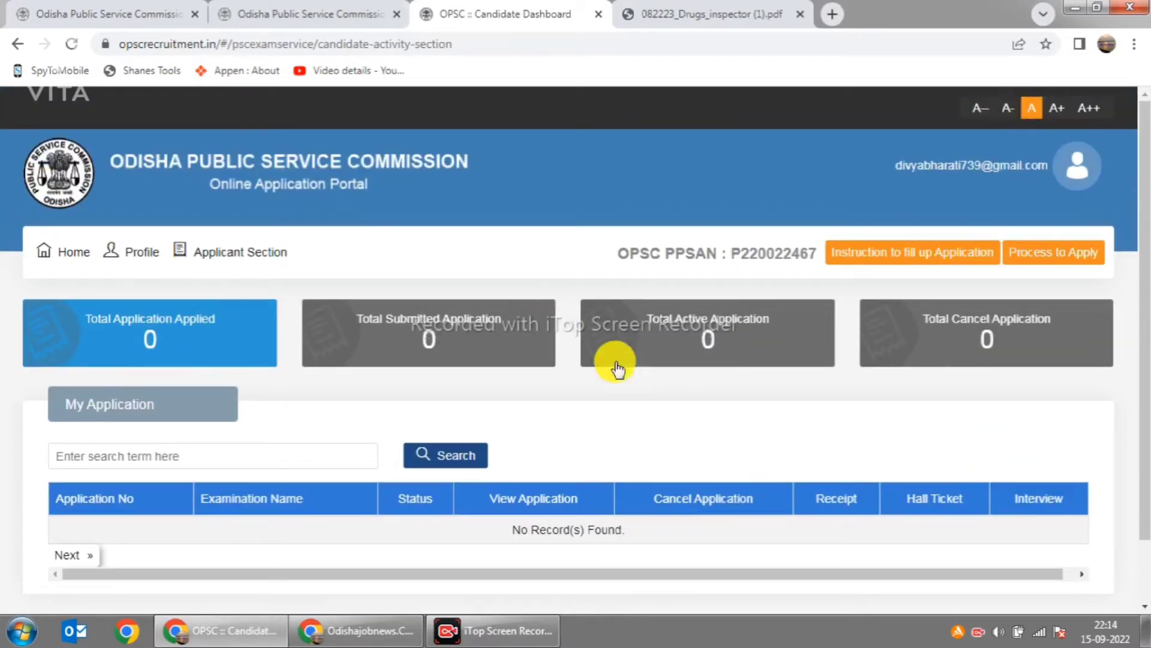
{"action": "left_click", "coordinate": [213, 250]}
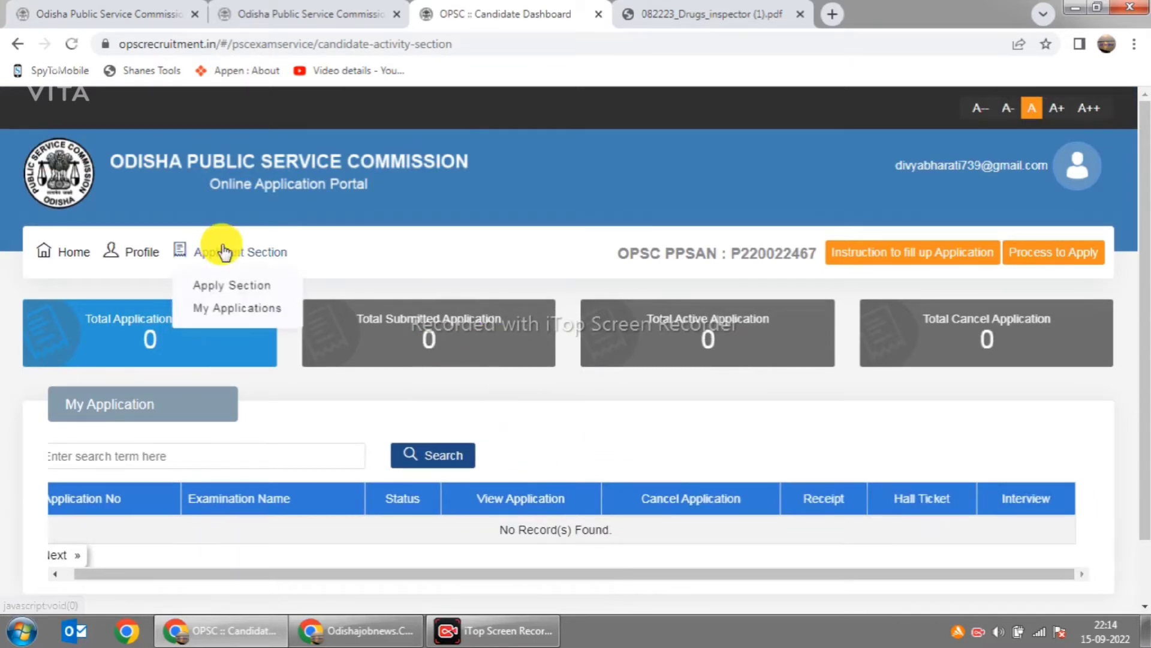
{"action": "left_click", "coordinate": [238, 286]}
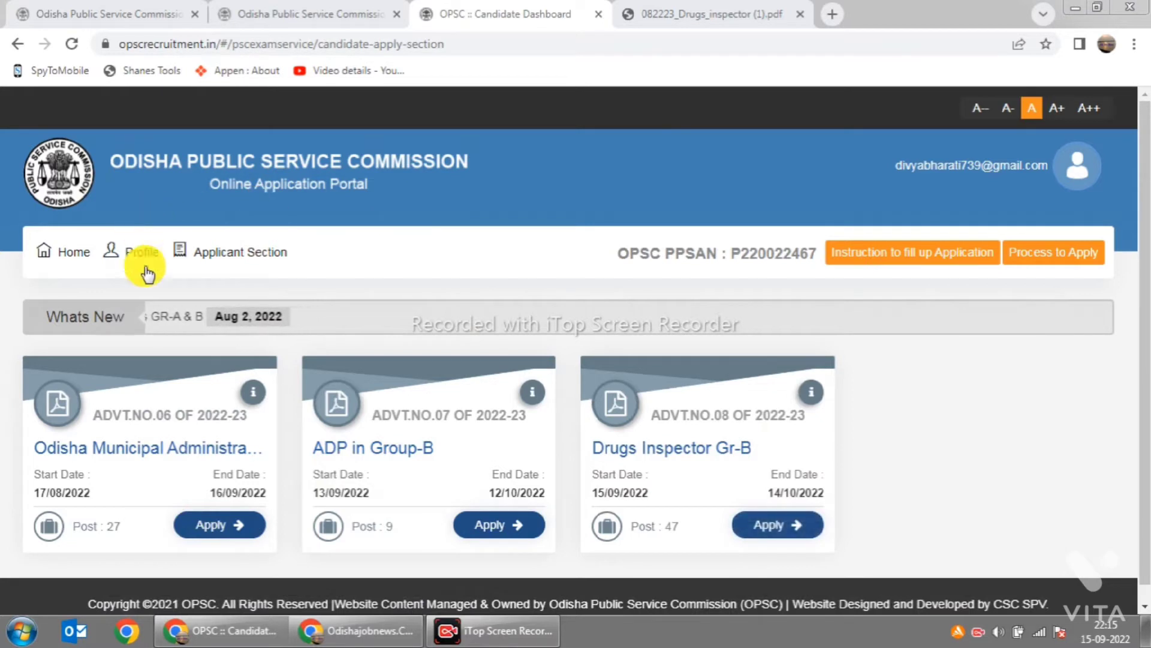
{"action": "mouse_move", "coordinate": [140, 257]}
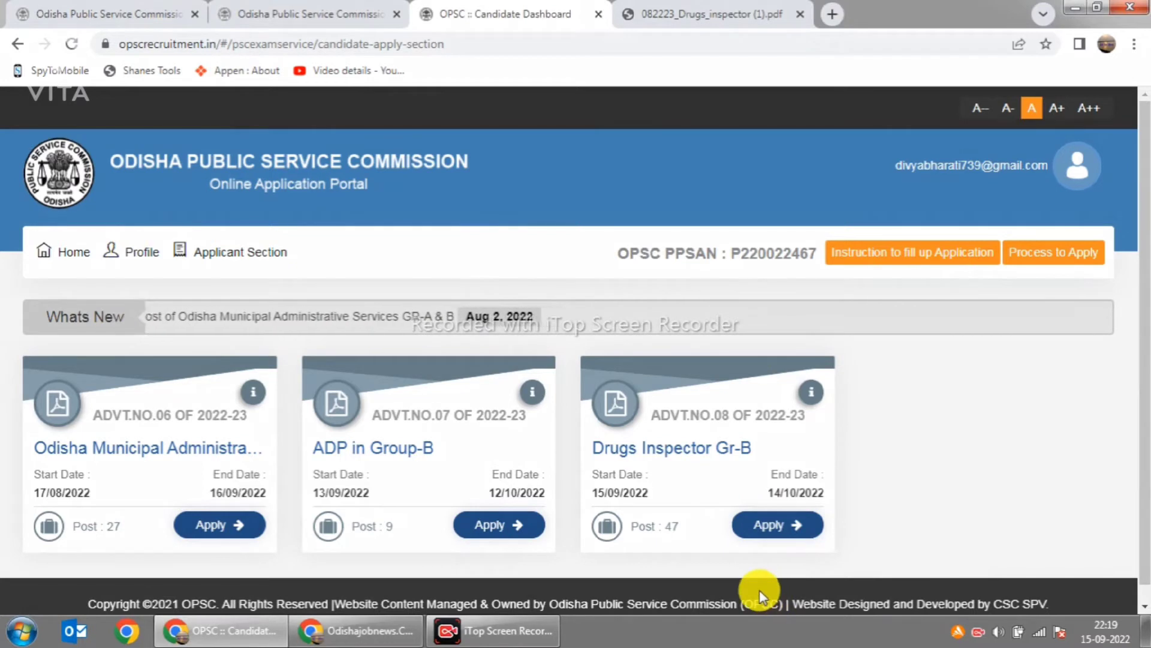
{"action": "mouse_move", "coordinate": [175, 386]}
{"action": "left_mouse_down"}
{"action": "mouse_move", "coordinate": [218, 428]}
{"action": "mouse_move", "coordinate": [444, 369]}
{"action": "mouse_move", "coordinate": [488, 394]}
{"action": "mouse_move", "coordinate": [686, 338]}
{"action": "mouse_move", "coordinate": [686, 368]}
{"action": "mouse_move", "coordinate": [737, 386]}
{"action": "mouse_move", "coordinate": [930, 331]}
{"action": "left_mouse_up"}
{"action": "mouse_move", "coordinate": [111, 219]}
{"action": "left_mouse_down"}
{"action": "mouse_move", "coordinate": [142, 245]}
{"action": "mouse_move", "coordinate": [273, 178]}
{"action": "left_mouse_up"}
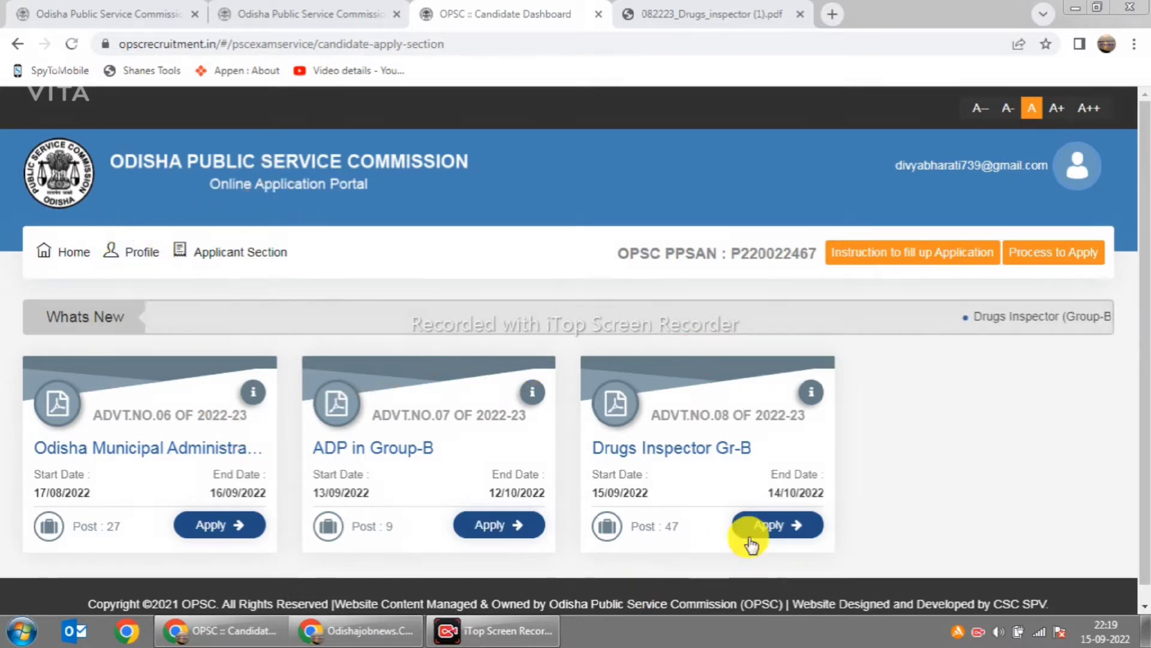
{"action": "left_click", "coordinate": [793, 526]}
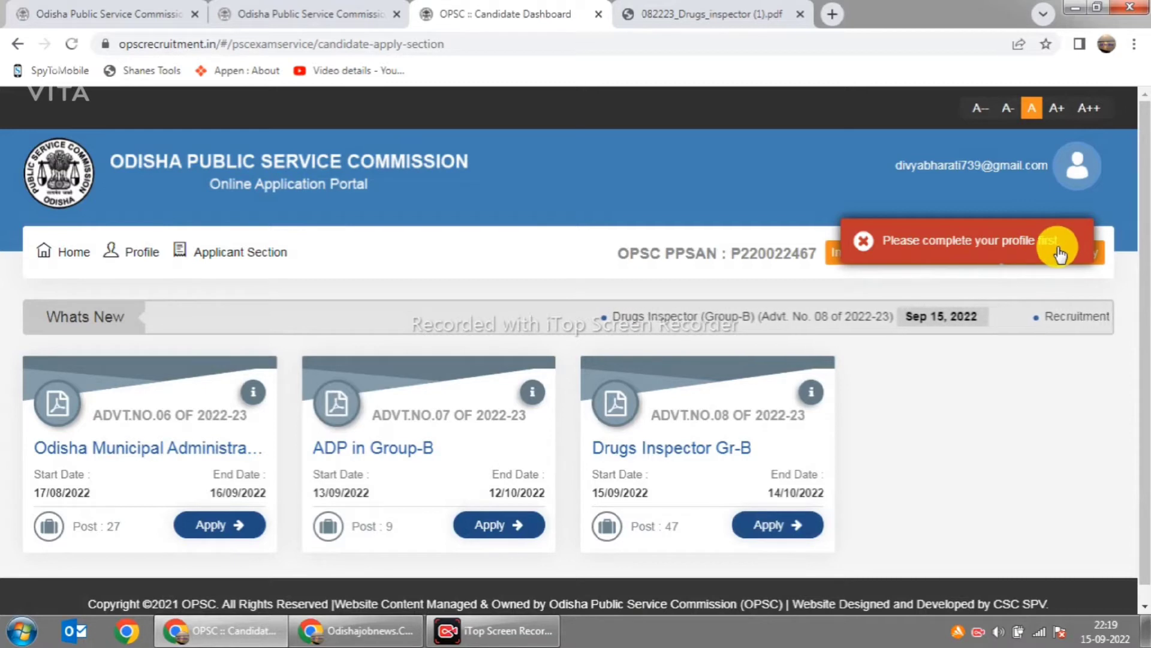
{"action": "mouse_move", "coordinate": [119, 258]}
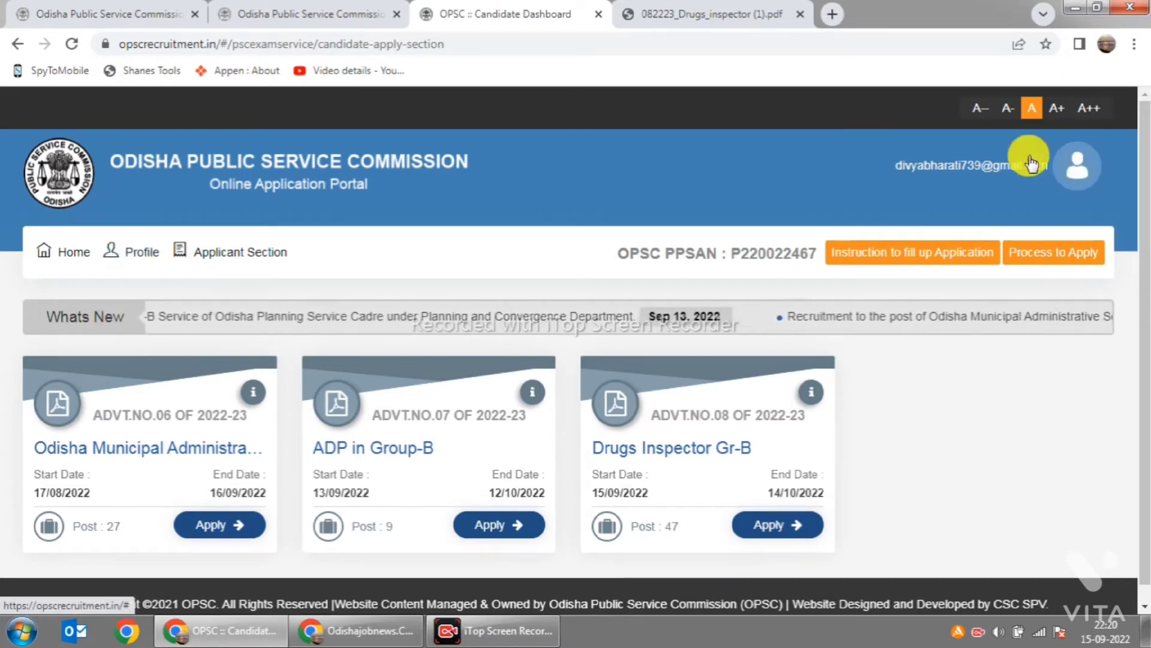
Step: Look at the profile change request options and close them without choosing one
{"action": "mouse_move", "coordinate": [140, 259]}
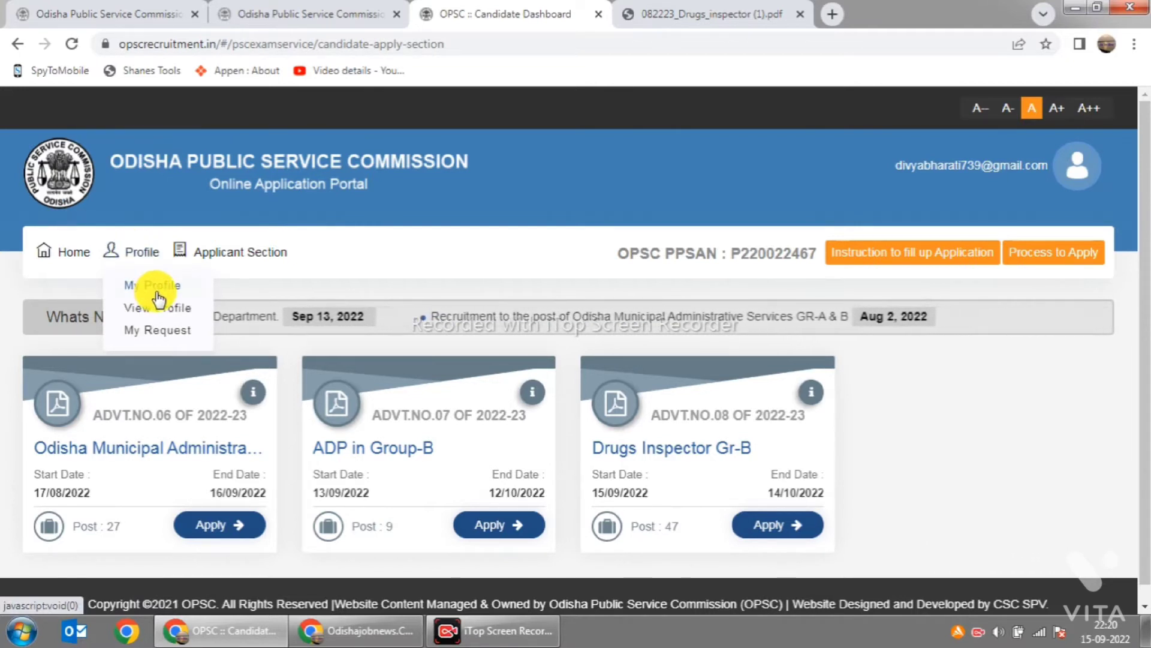
{"action": "left_click", "coordinate": [156, 330]}
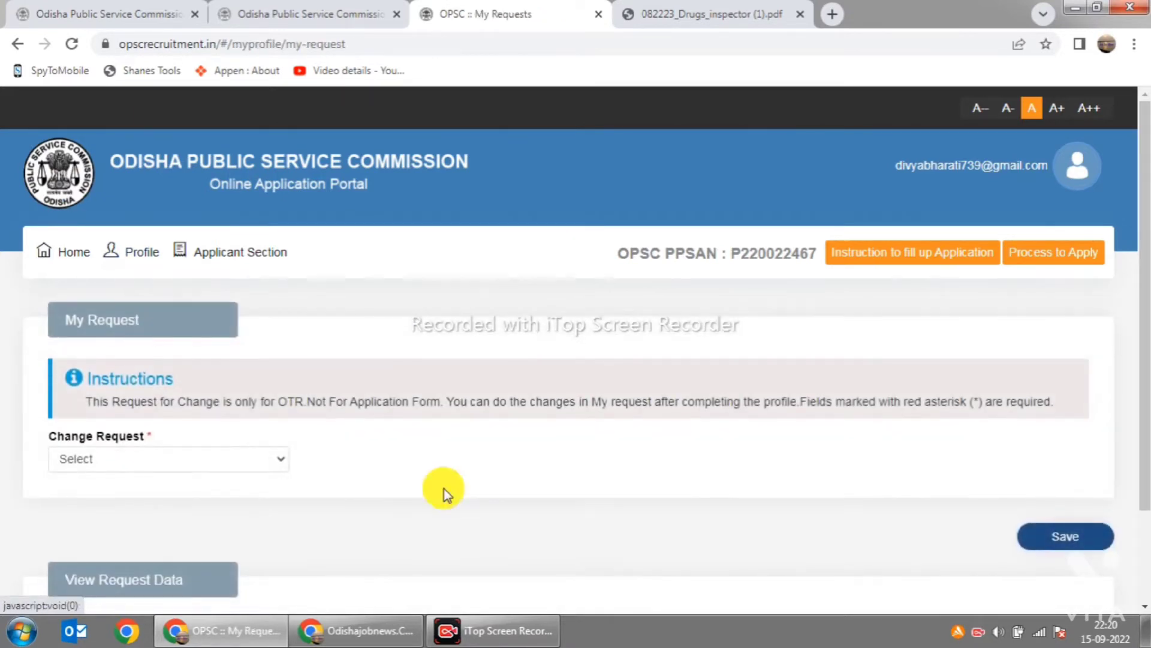
{"action": "scroll", "coordinate": [420, 474], "scroll_direction": "down", "scroll_amount": 2}
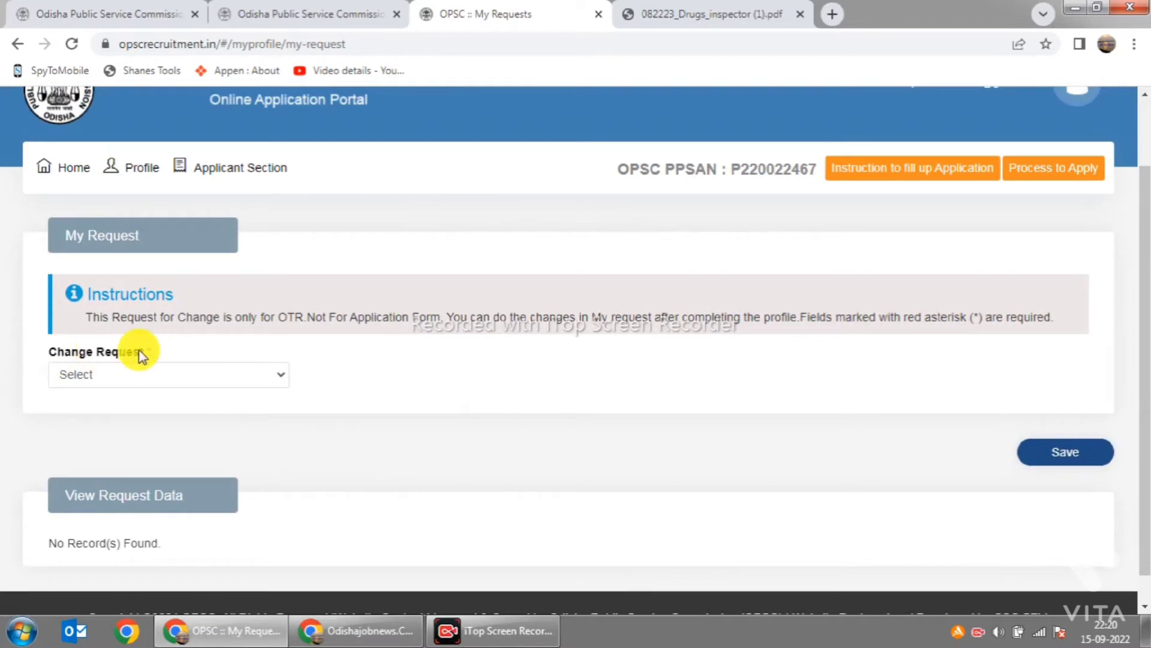
{"action": "left_click", "coordinate": [279, 376]}
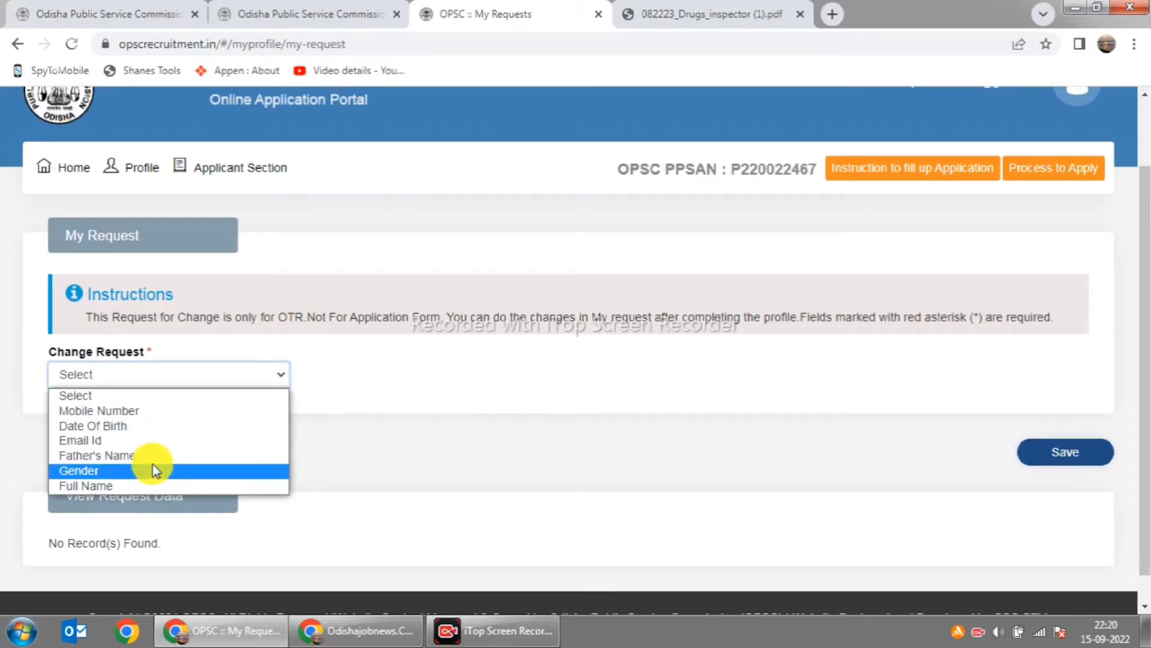
{"action": "scroll", "coordinate": [262, 346], "scroll_direction": "down", "scroll_amount": 1}
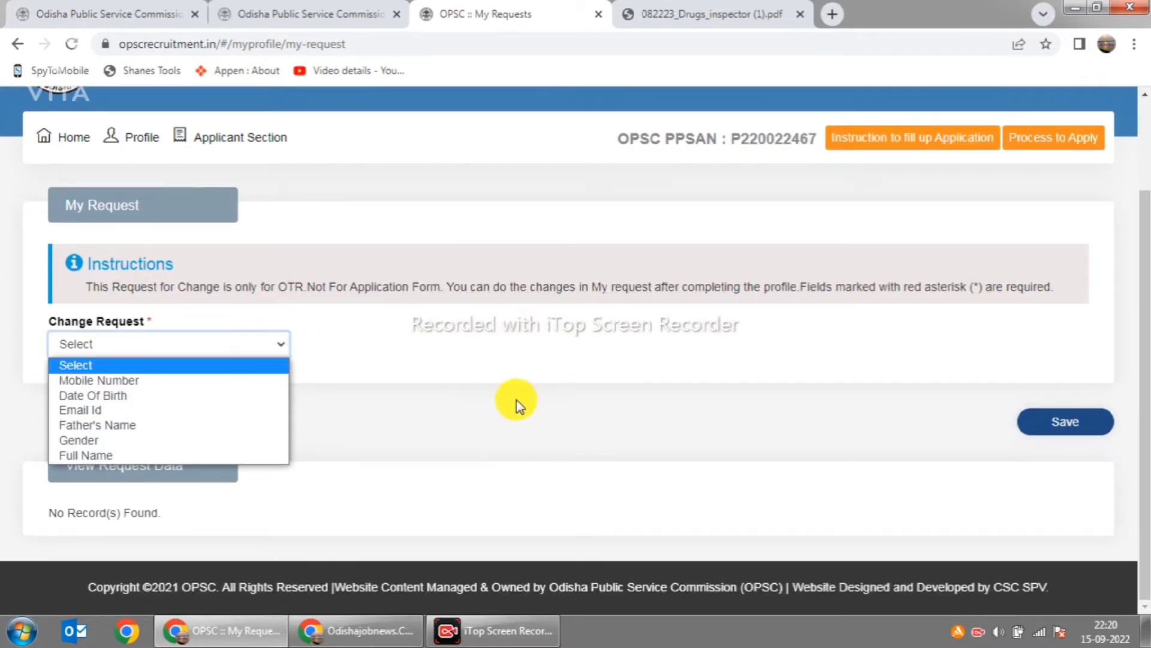
{"action": "left_click", "coordinate": [507, 423]}
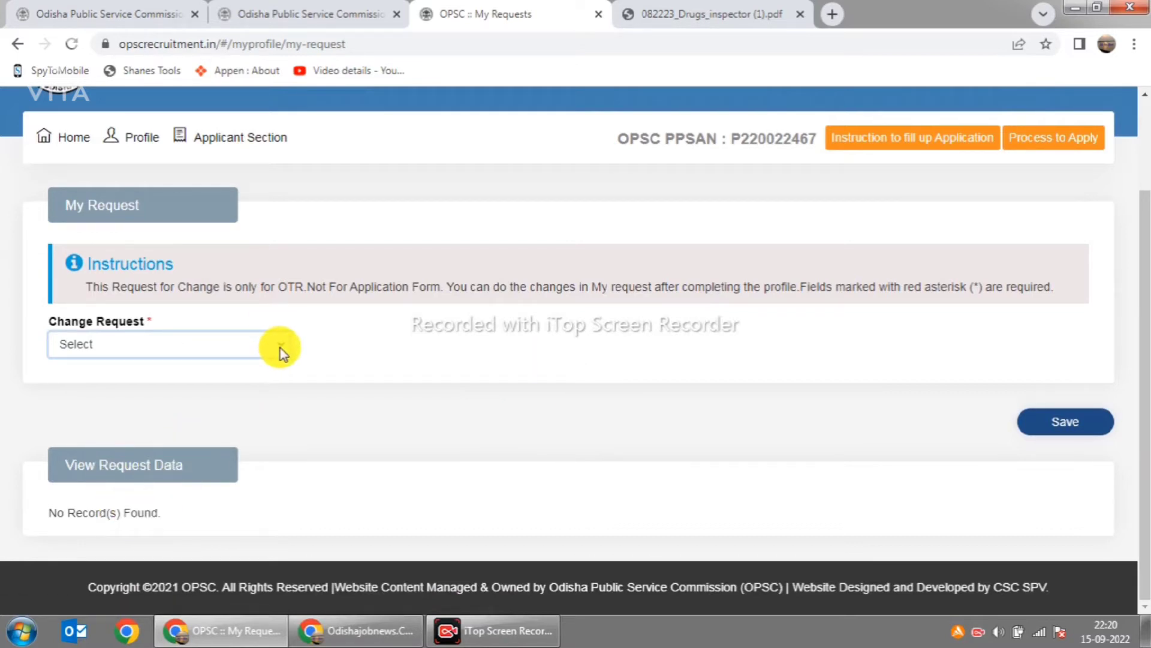
{"action": "scroll", "coordinate": [701, 432], "scroll_direction": "up", "scroll_amount": 2}
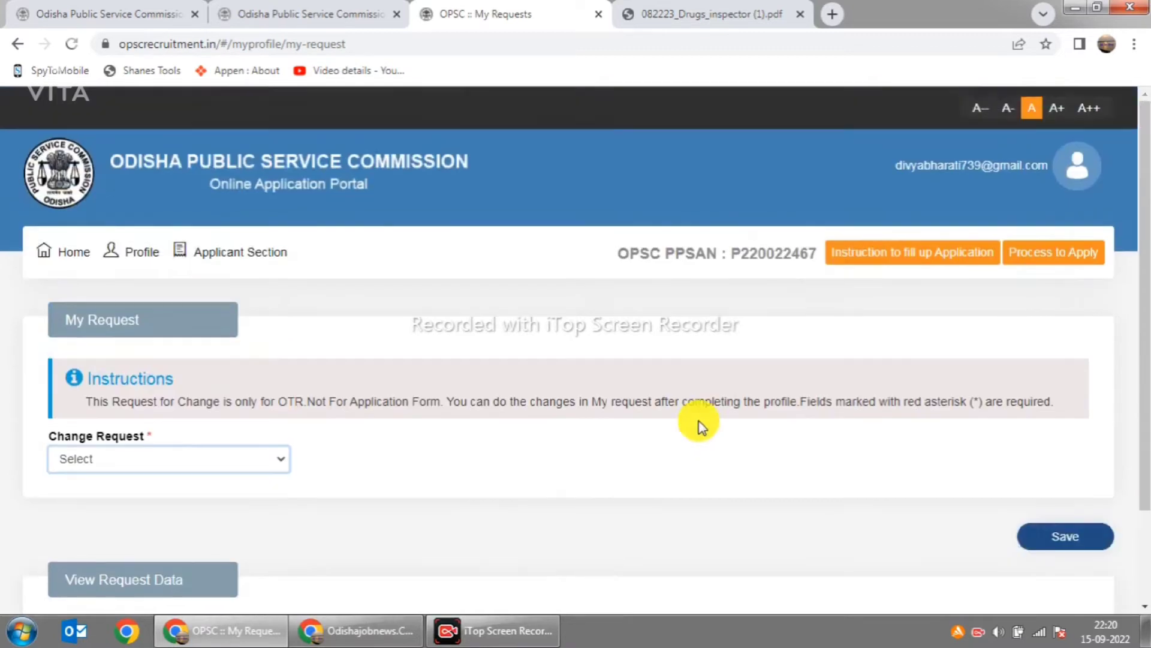
Step: Try Profile > View Profile, then go to Profile > My Profile for the Personal Details form
{"action": "left_click", "coordinate": [262, 249]}
{"action": "left_click", "coordinate": [137, 255]}
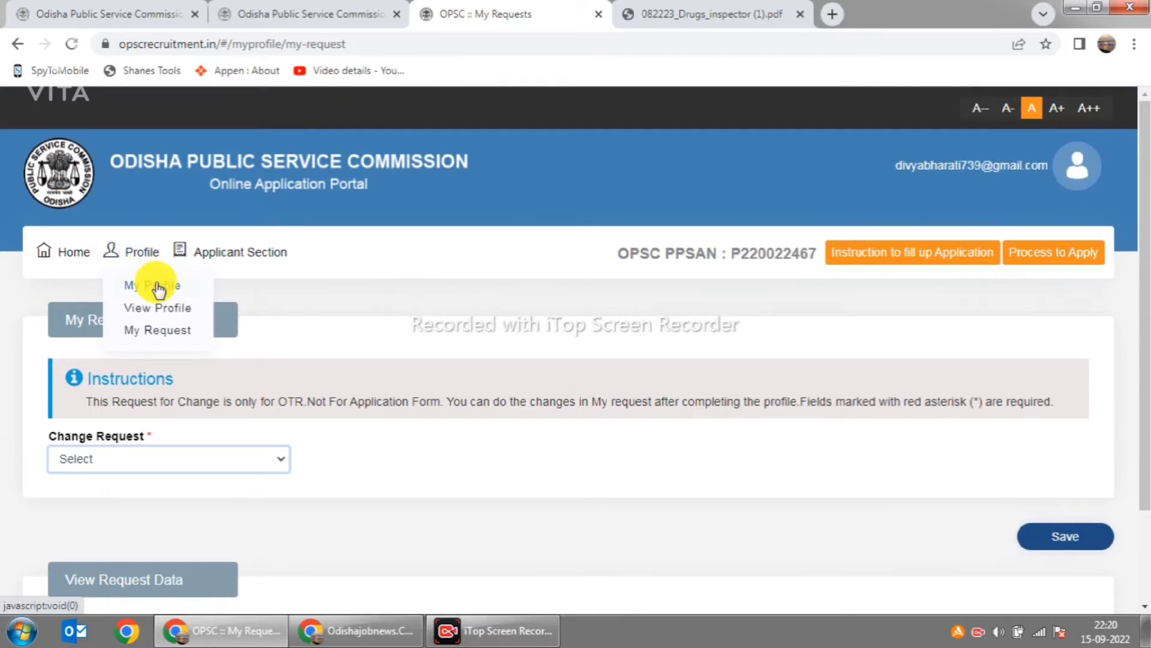
{"action": "left_click", "coordinate": [157, 307]}
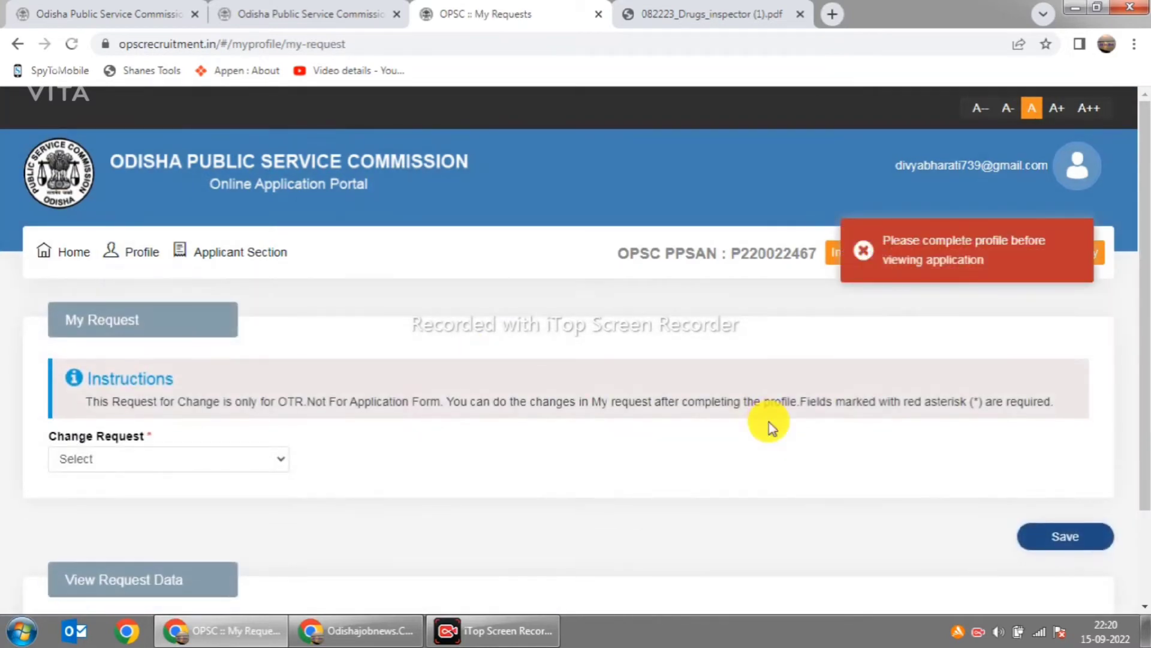
{"action": "mouse_move", "coordinate": [78, 250]}
{"action": "left_click", "coordinate": [129, 251]}
{"action": "left_click", "coordinate": [147, 285]}
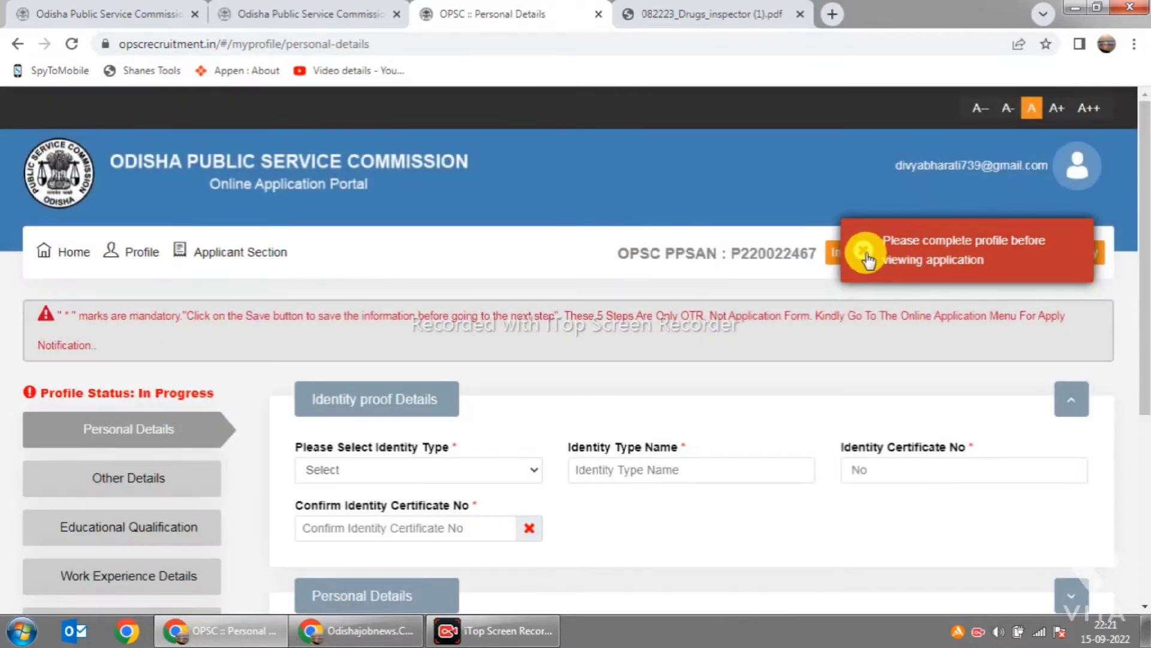
Step: Dismiss the warning, choose Aadhaar Card as identity type, and enter and confirm the Aadhaar number
{"action": "left_click", "coordinate": [864, 250]}
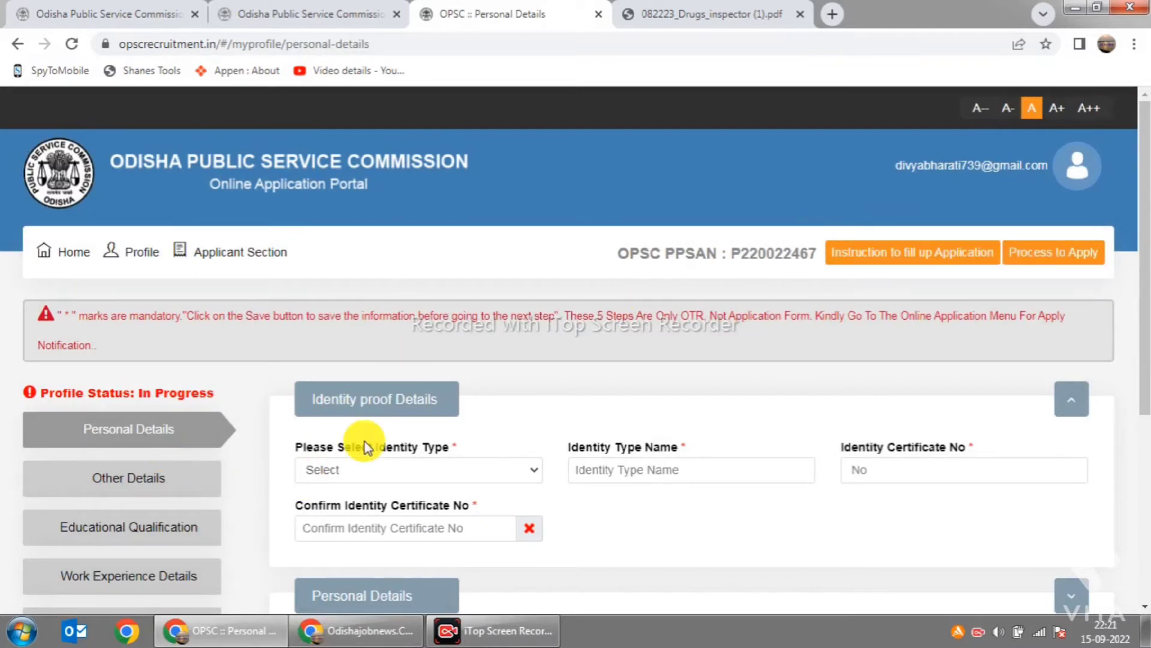
{"action": "scroll", "coordinate": [366, 444], "scroll_direction": "down", "scroll_amount": 1}
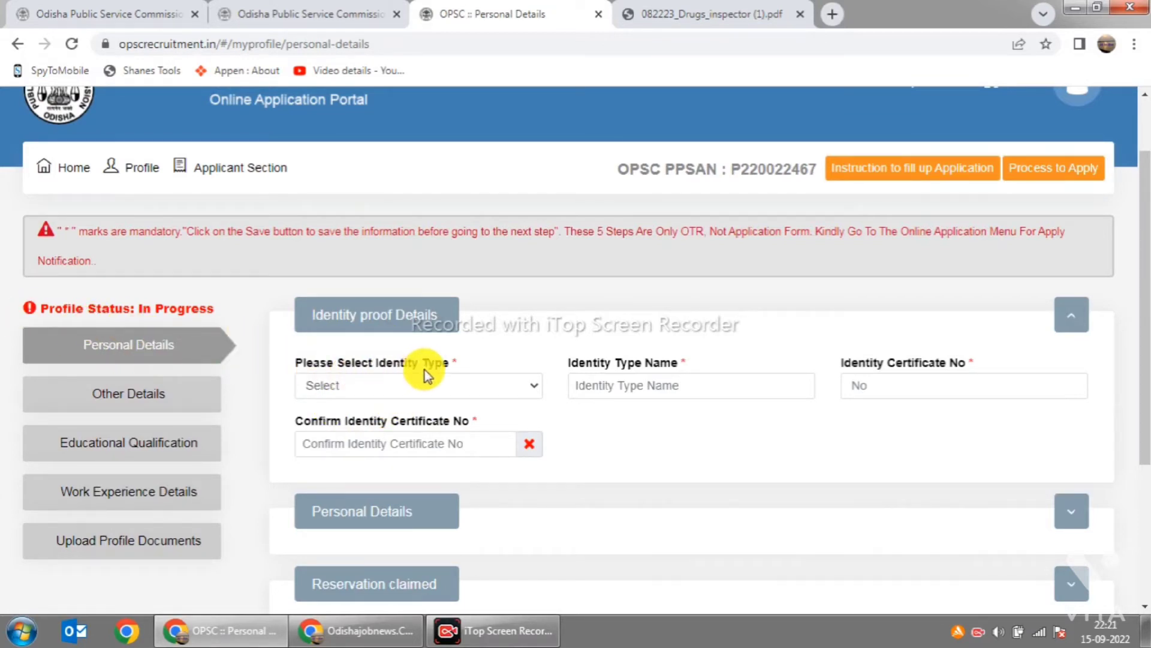
{"action": "left_click", "coordinate": [522, 386]}
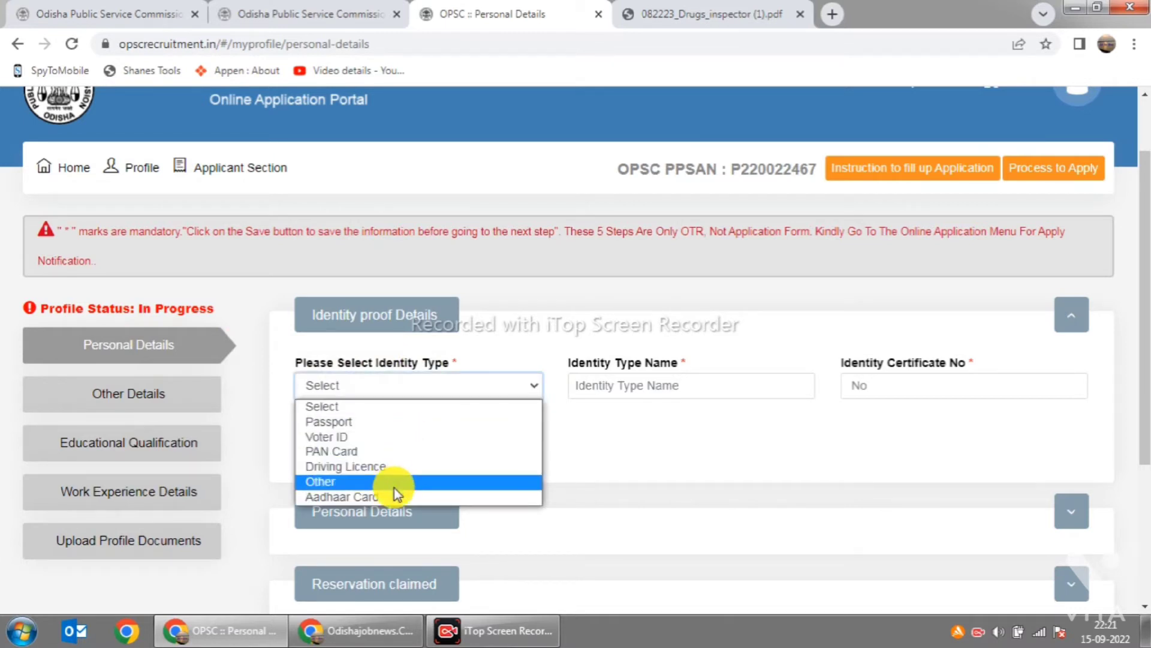
{"action": "left_click", "coordinate": [462, 497]}
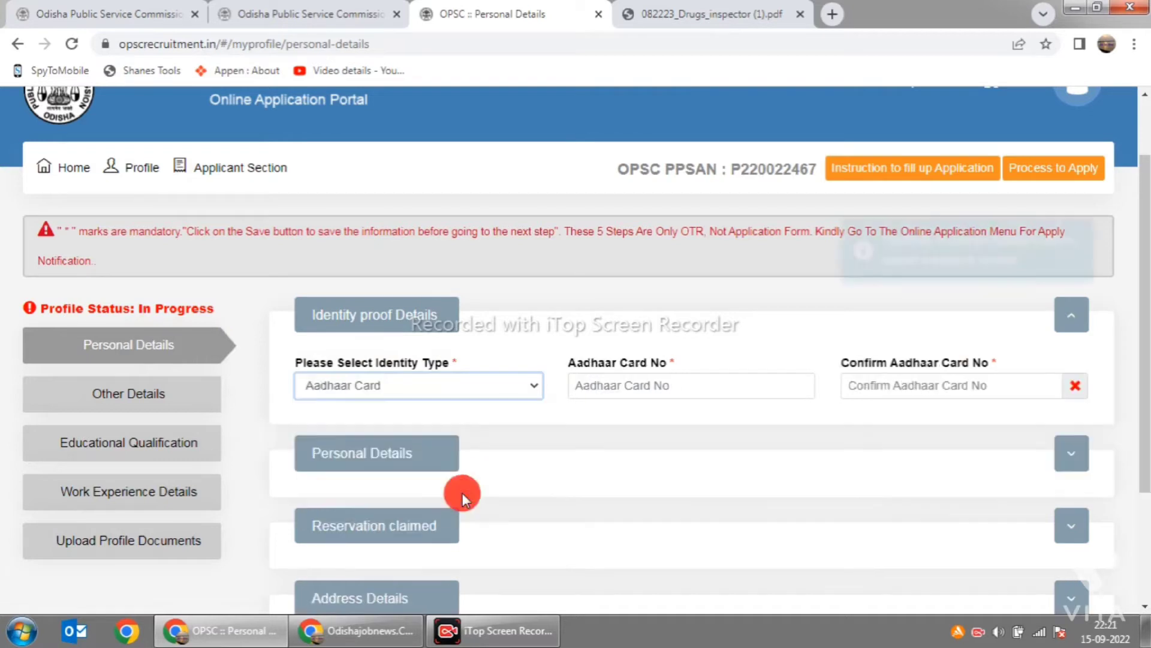
{"action": "left_click", "coordinate": [790, 385]}
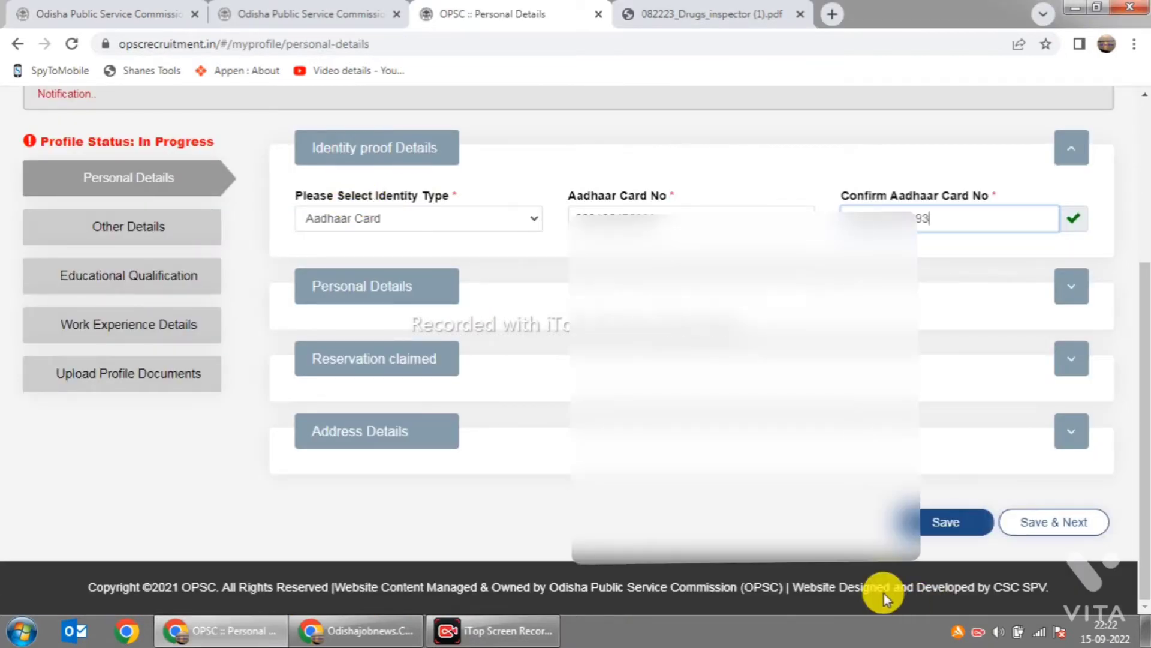
{"action": "left_click", "coordinate": [694, 593]}
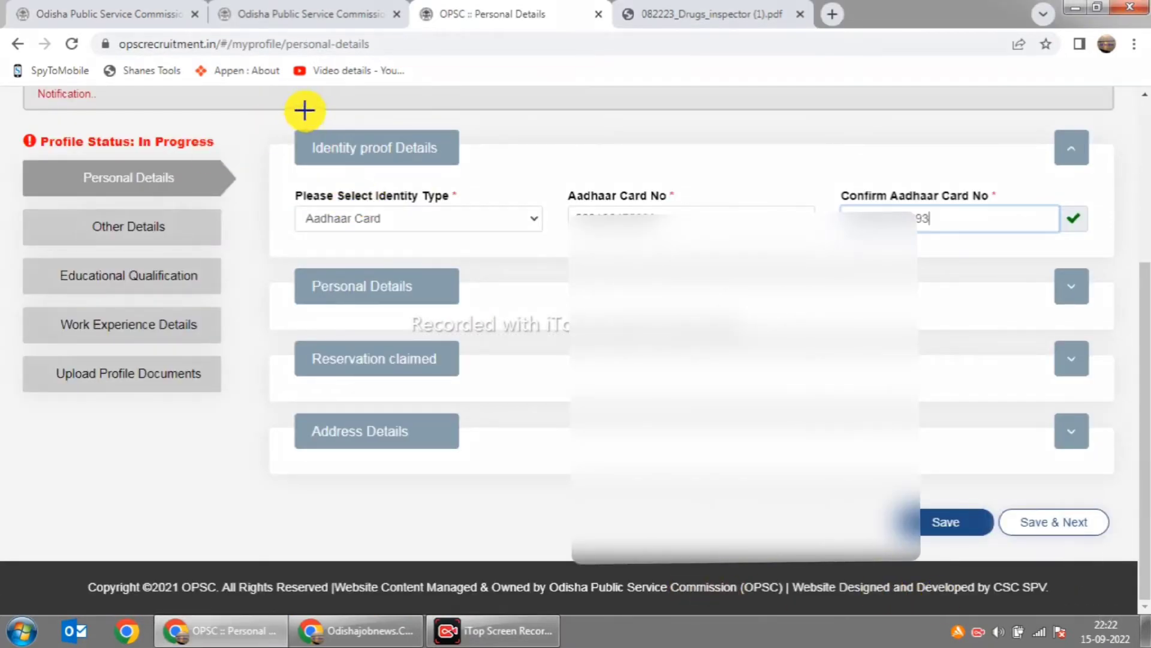
{"action": "left_click_drag", "start_coordinate": [296, 121], "coordinate": [465, 172]}
Step: Expand Personal Details and set nationality to Indian and gender to Female
{"action": "left_click_drag", "start_coordinate": [295, 271], "coordinate": [517, 318]}
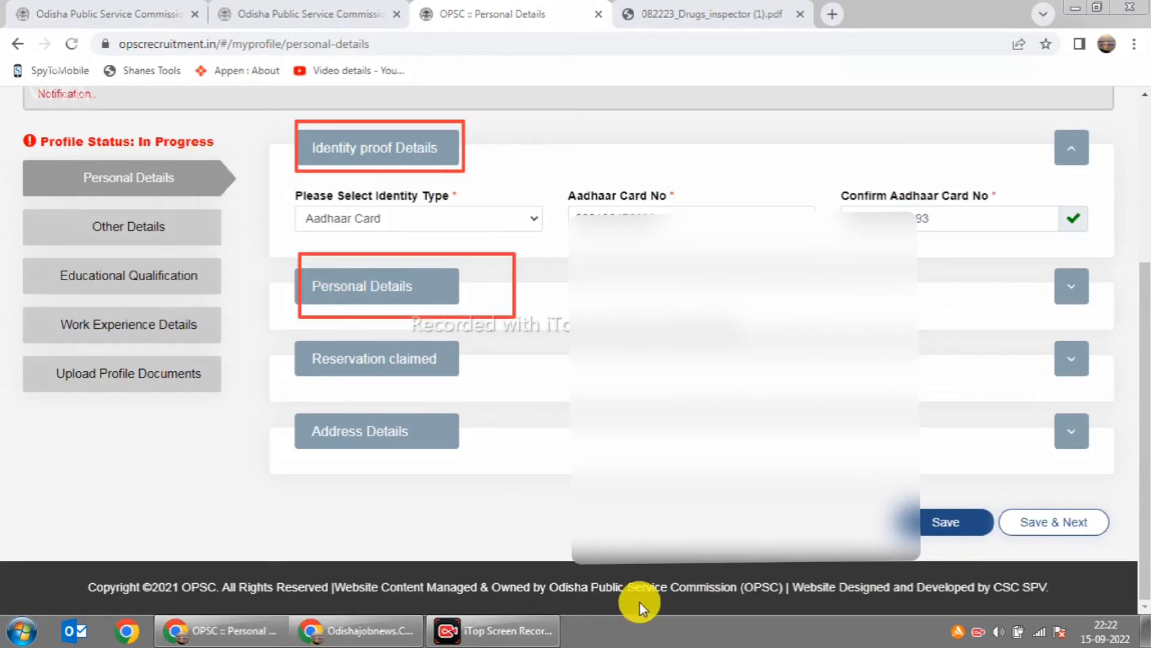
{"action": "left_click", "coordinate": [632, 625]}
{"action": "left_click", "coordinate": [1080, 280]}
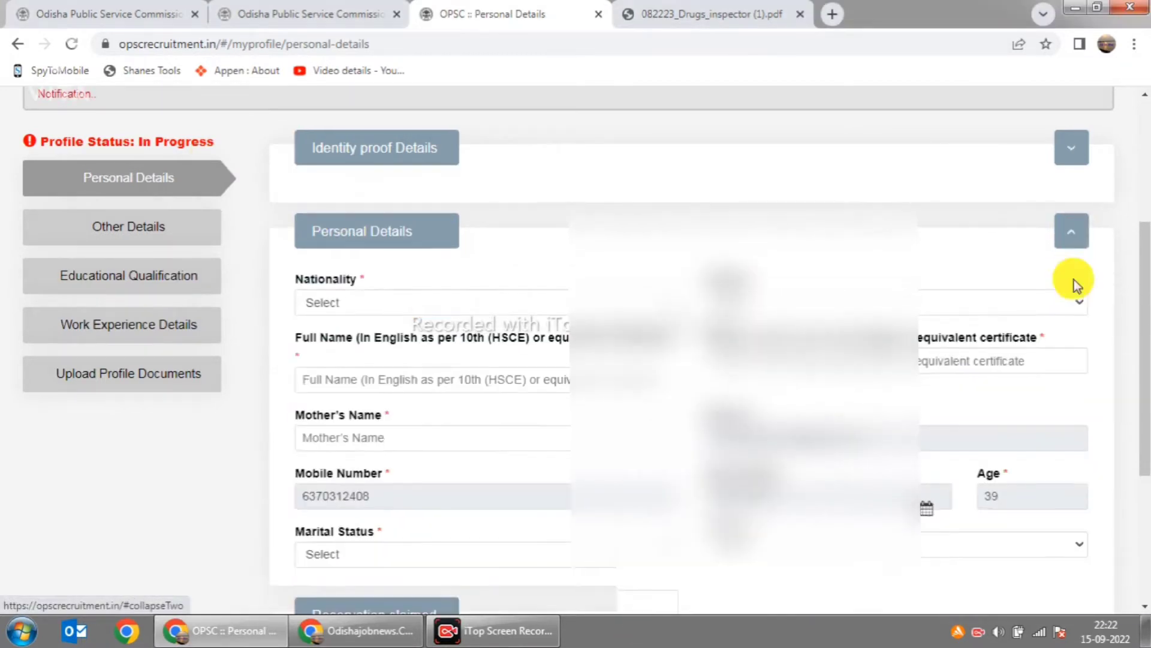
{"action": "left_click", "coordinate": [347, 295]}
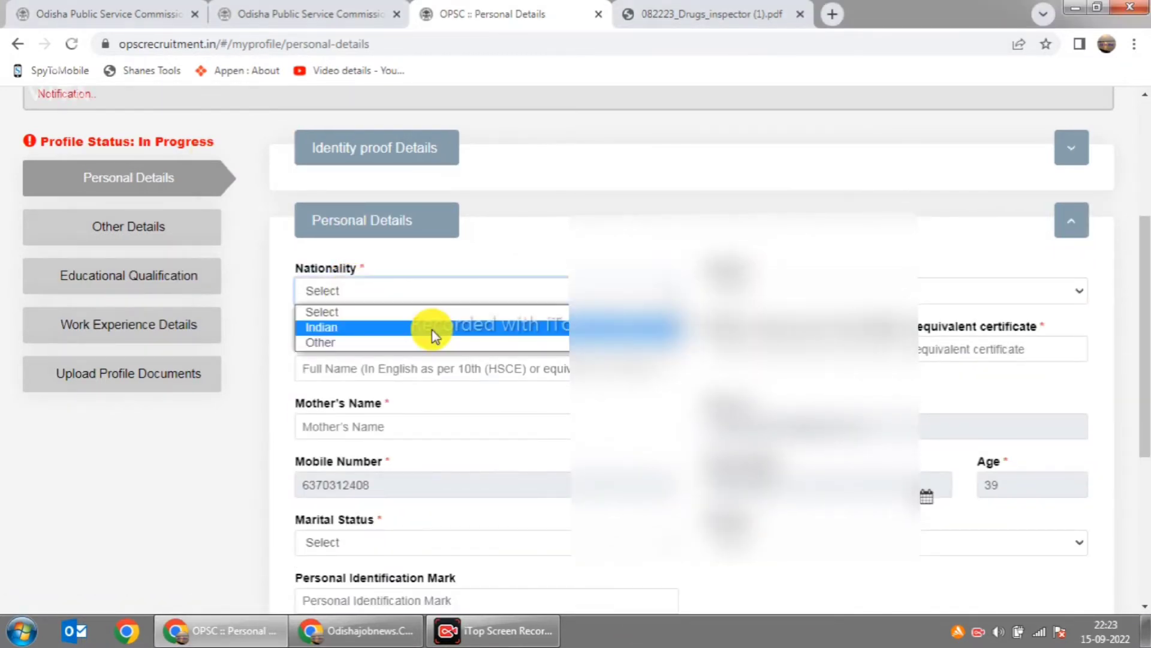
{"action": "left_click", "coordinate": [432, 329]}
{"action": "left_click", "coordinate": [1027, 290]}
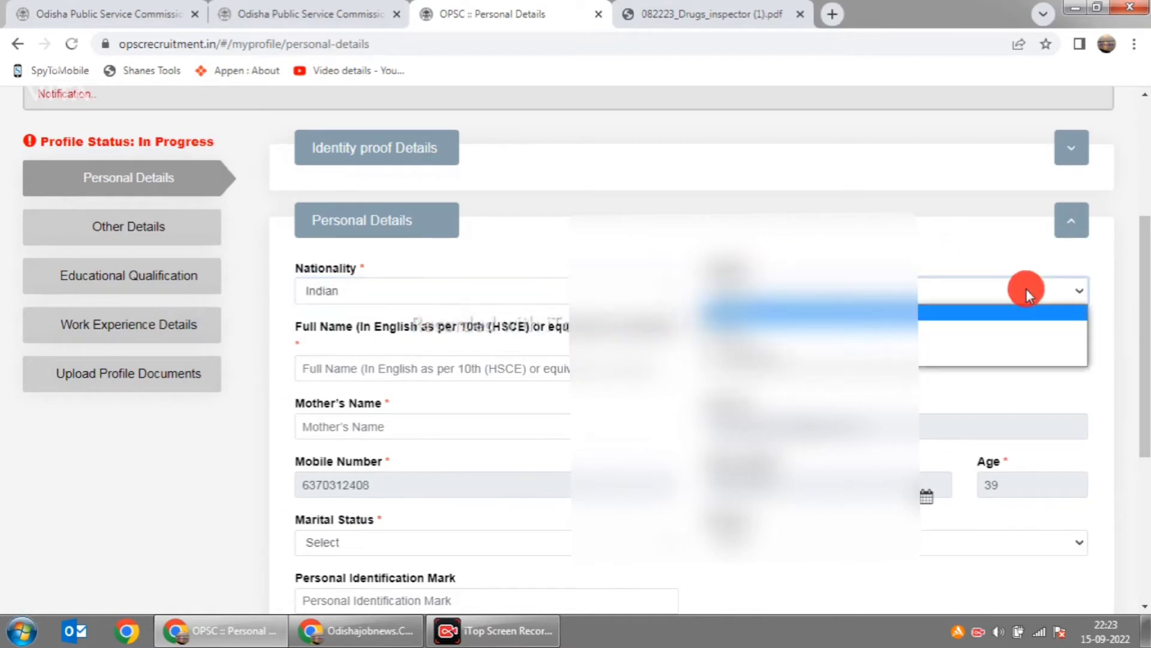
{"action": "left_click", "coordinate": [957, 346]}
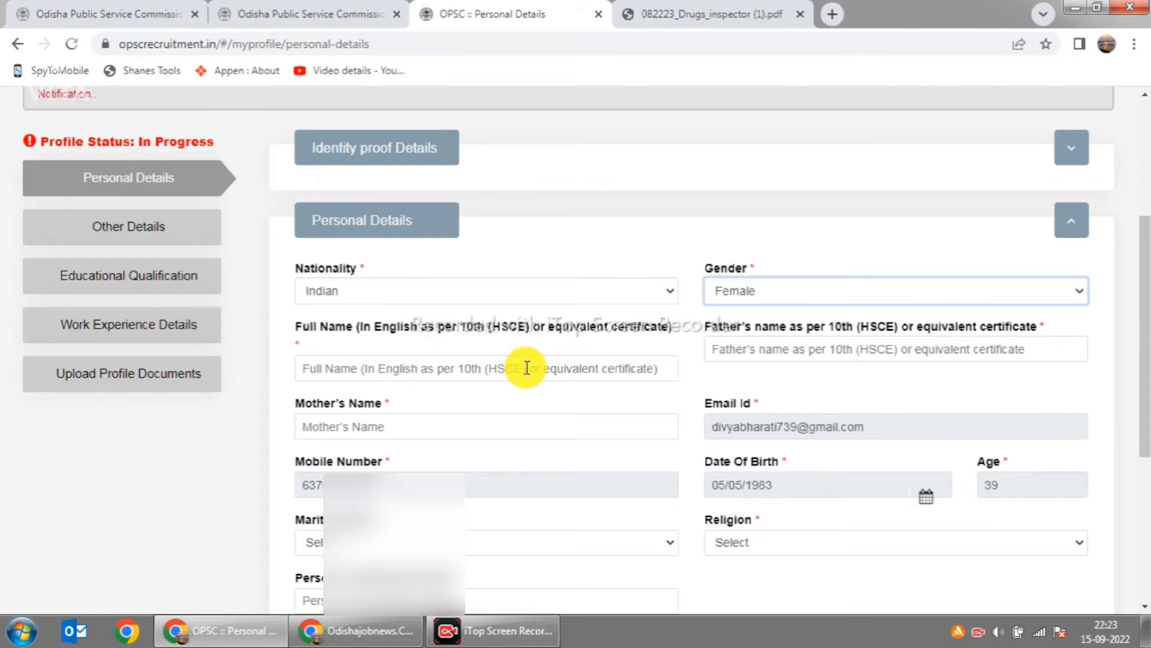
Step: Enter the candidate's full name and father's name, and begin the mother's name
{"action": "left_click", "coordinate": [527, 368]}
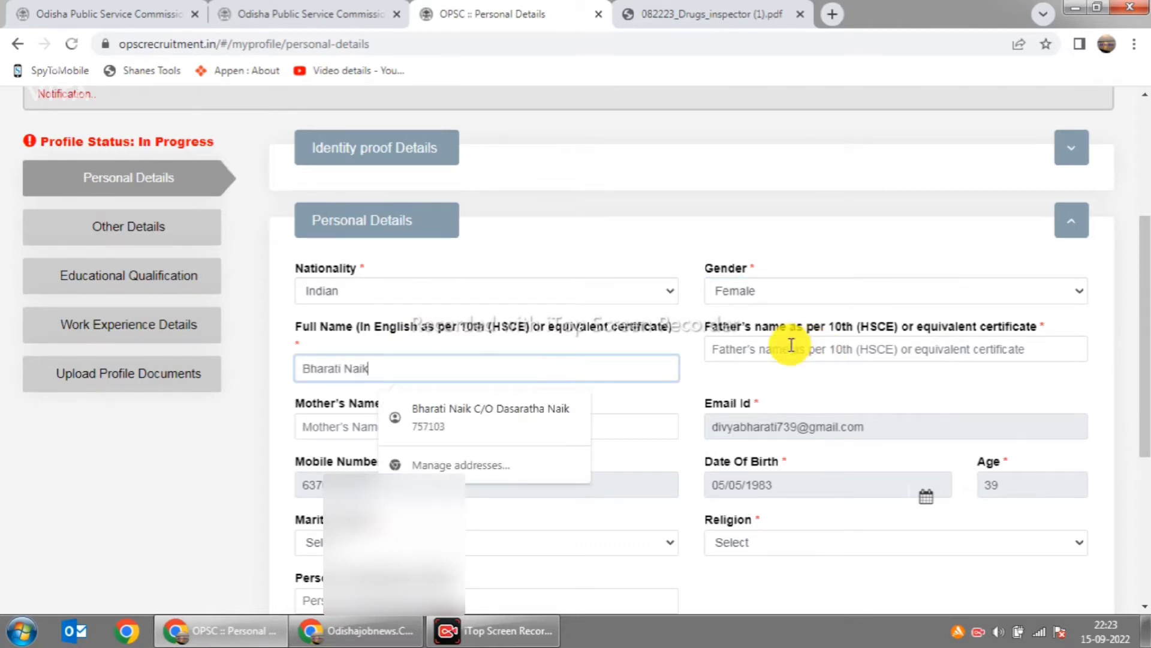
{"action": "left_click", "coordinate": [792, 346]}
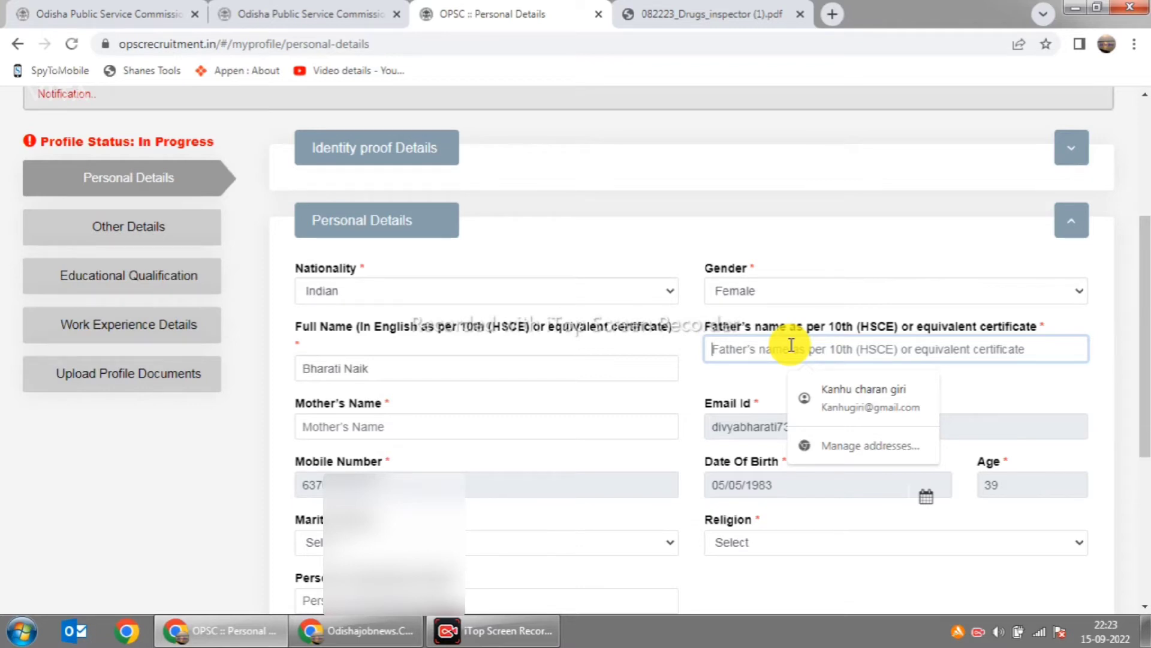
{"action": "left_click", "coordinate": [525, 433]}
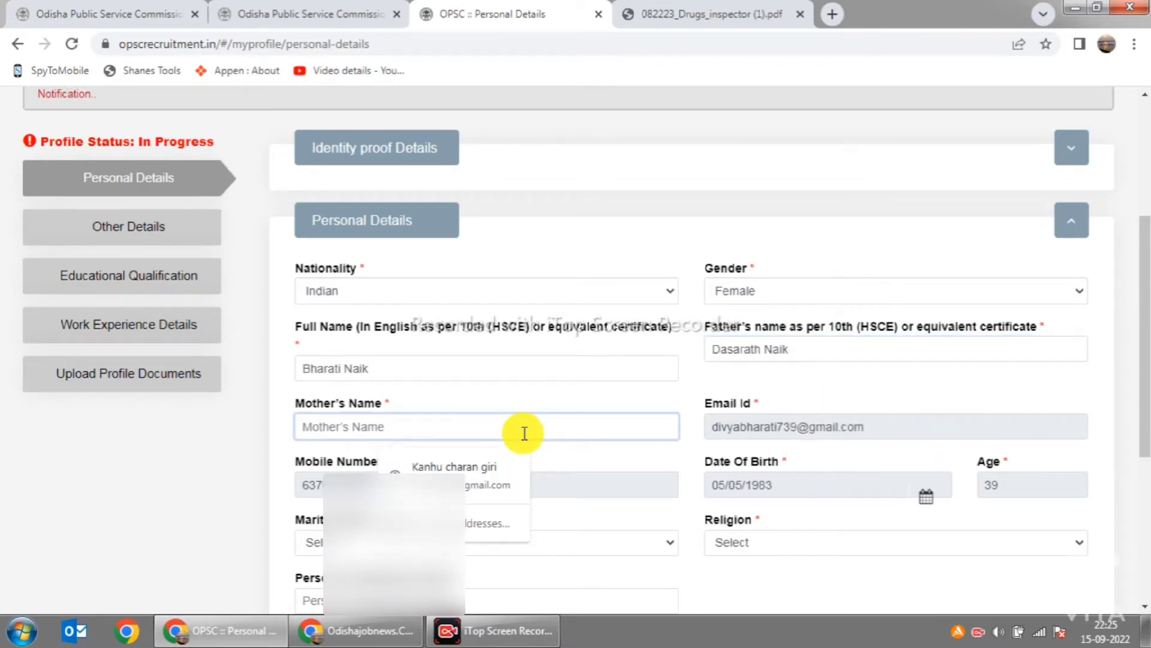
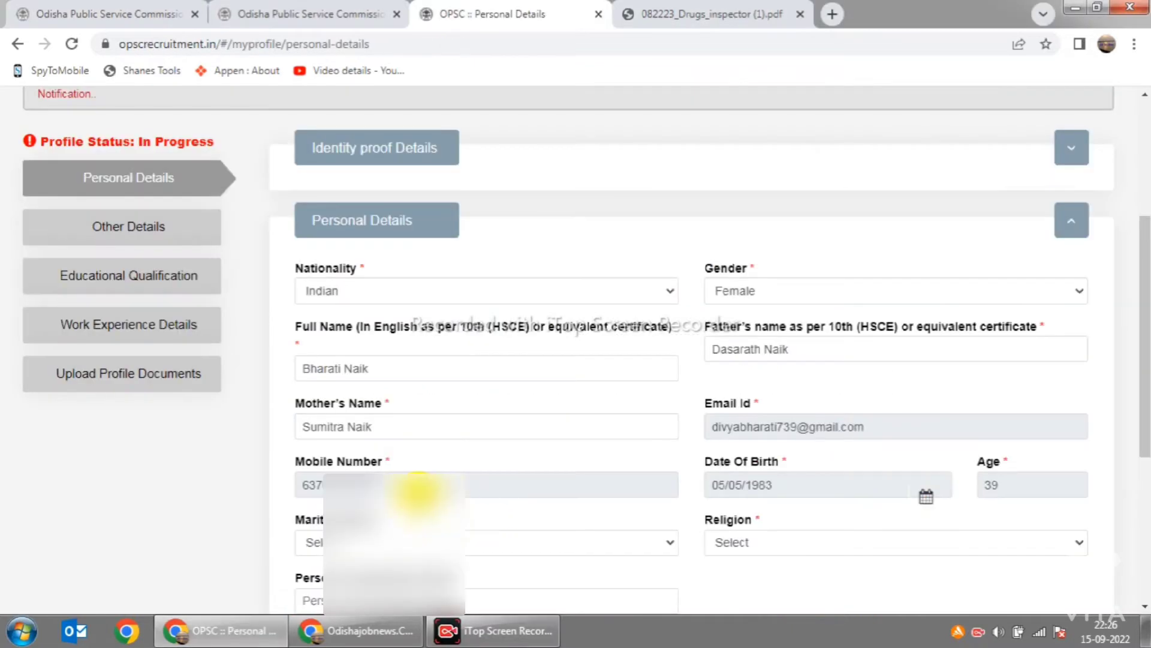
Step: Set marital status to Married with 1 spouse
{"action": "scroll", "coordinate": [432, 486], "scroll_direction": "down", "scroll_amount": 2}
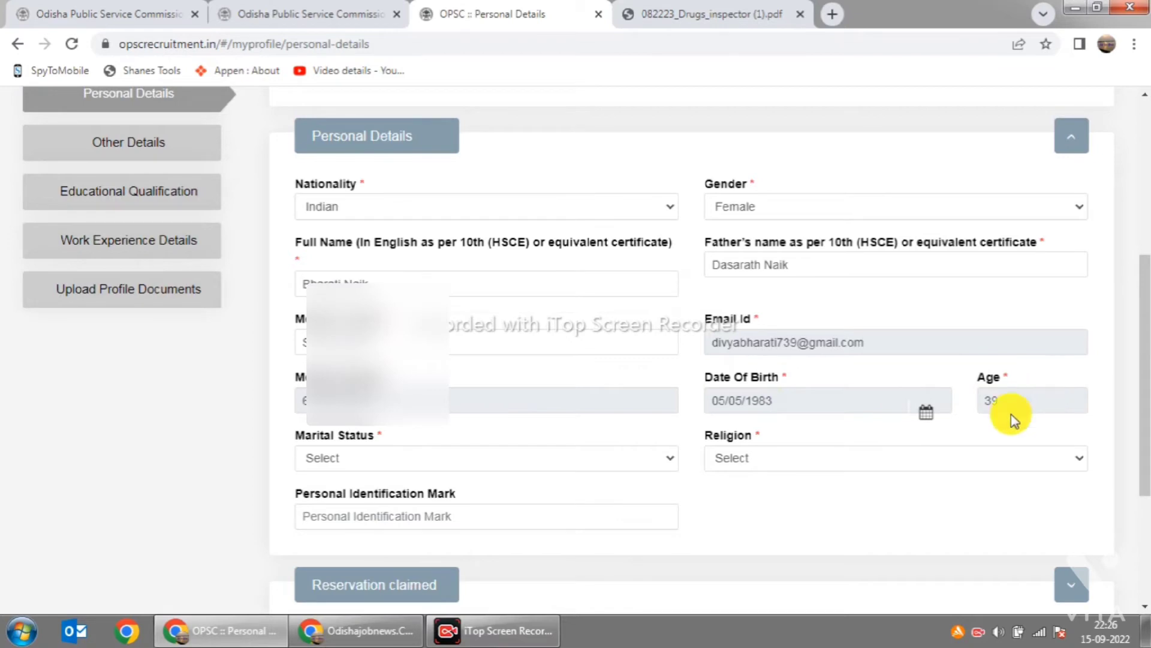
{"action": "left_click", "coordinate": [658, 459]}
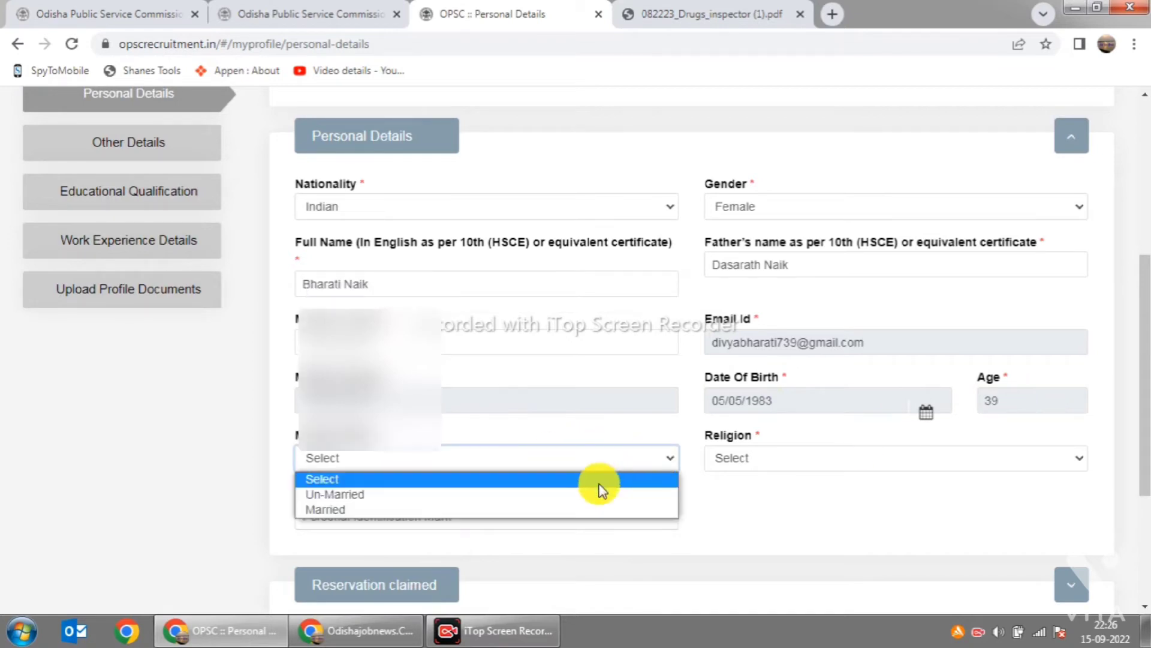
{"action": "left_click", "coordinate": [446, 393]}
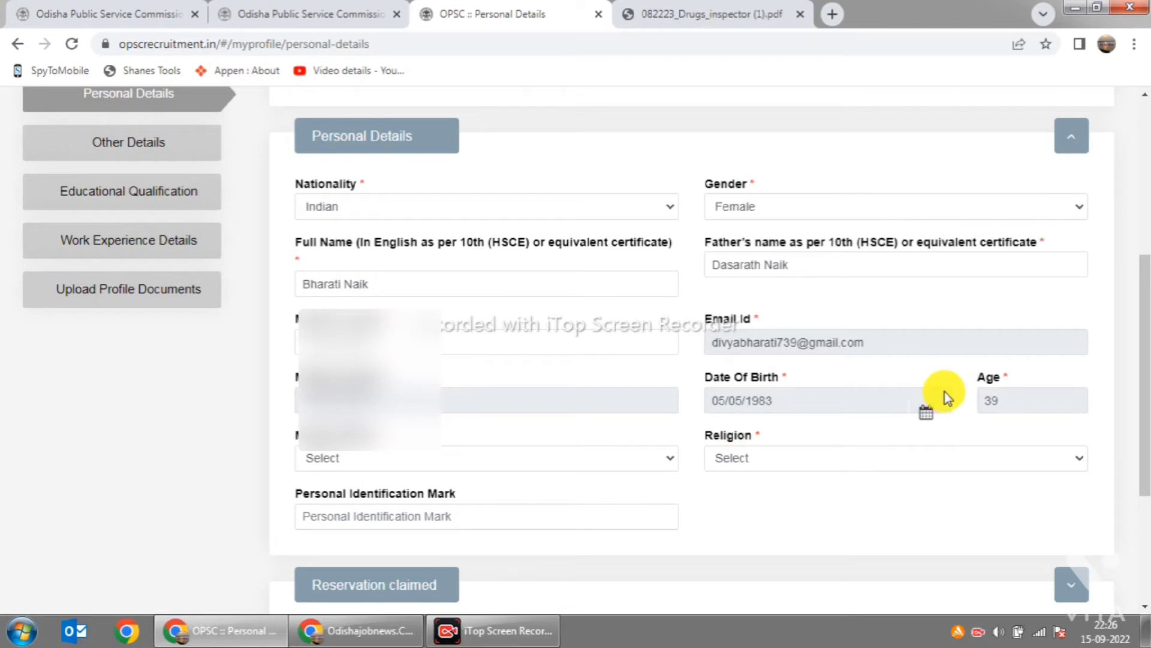
{"action": "left_click", "coordinate": [665, 463]}
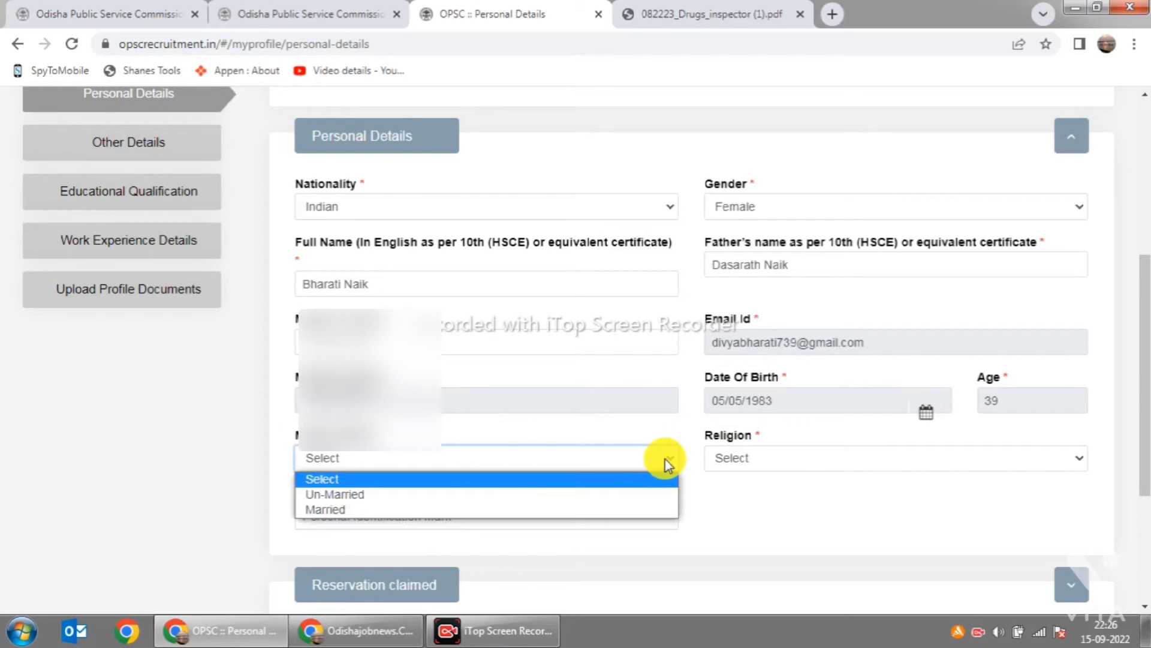
{"action": "left_click", "coordinate": [586, 507]}
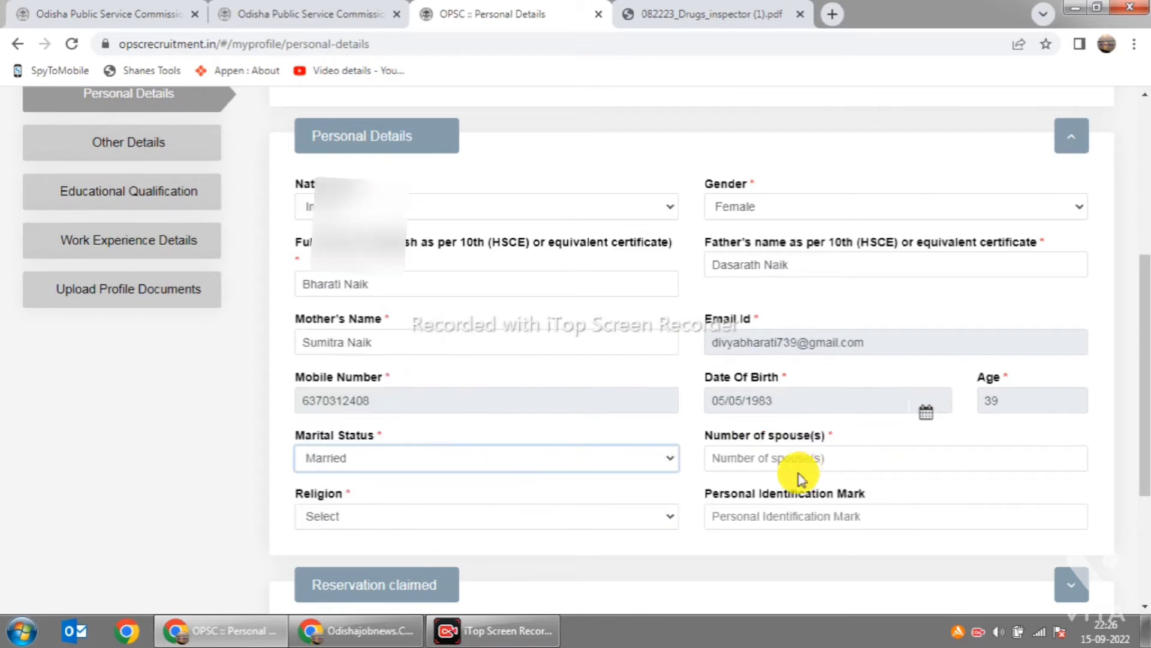
{"action": "scroll", "coordinate": [839, 446], "scroll_direction": "down", "scroll_amount": 3}
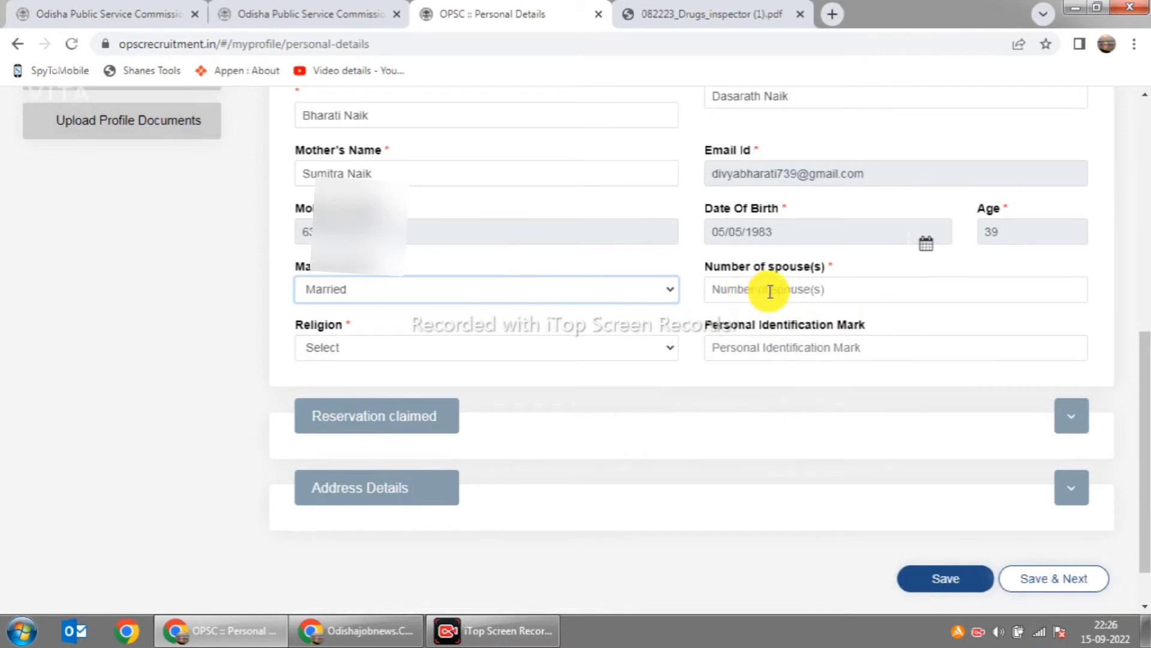
{"action": "left_click", "coordinate": [767, 290]}
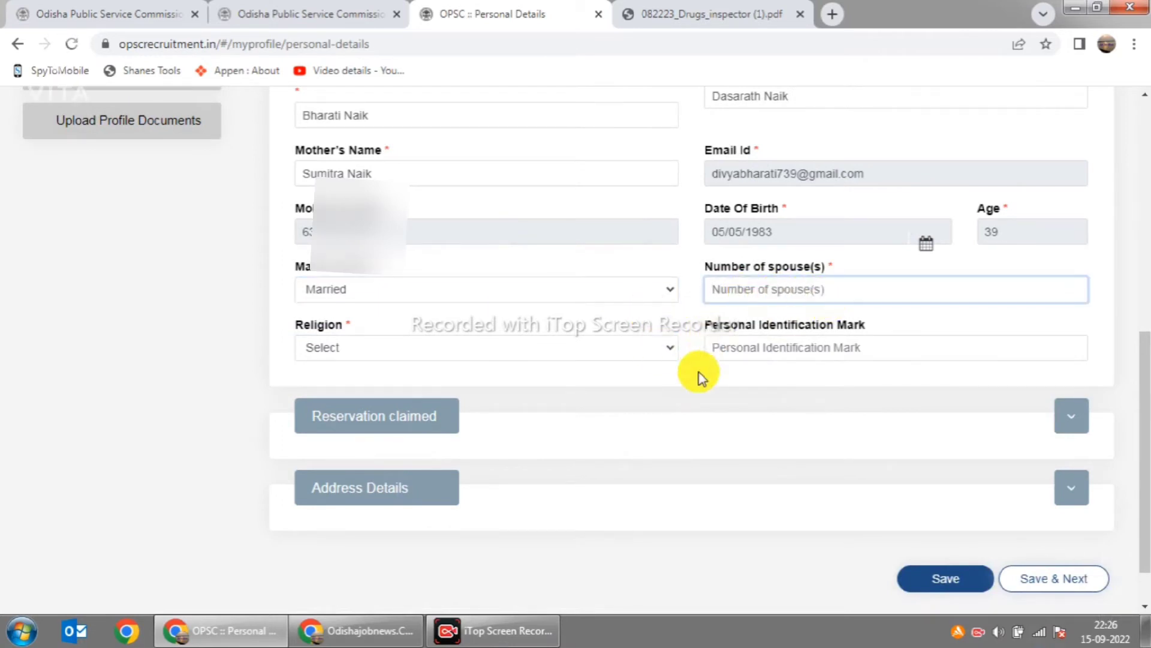
{"action": "type", "text": "1"}
Step: Set religion to Hinduism and enter the personal identification mark
{"action": "left_click", "coordinate": [669, 350]}
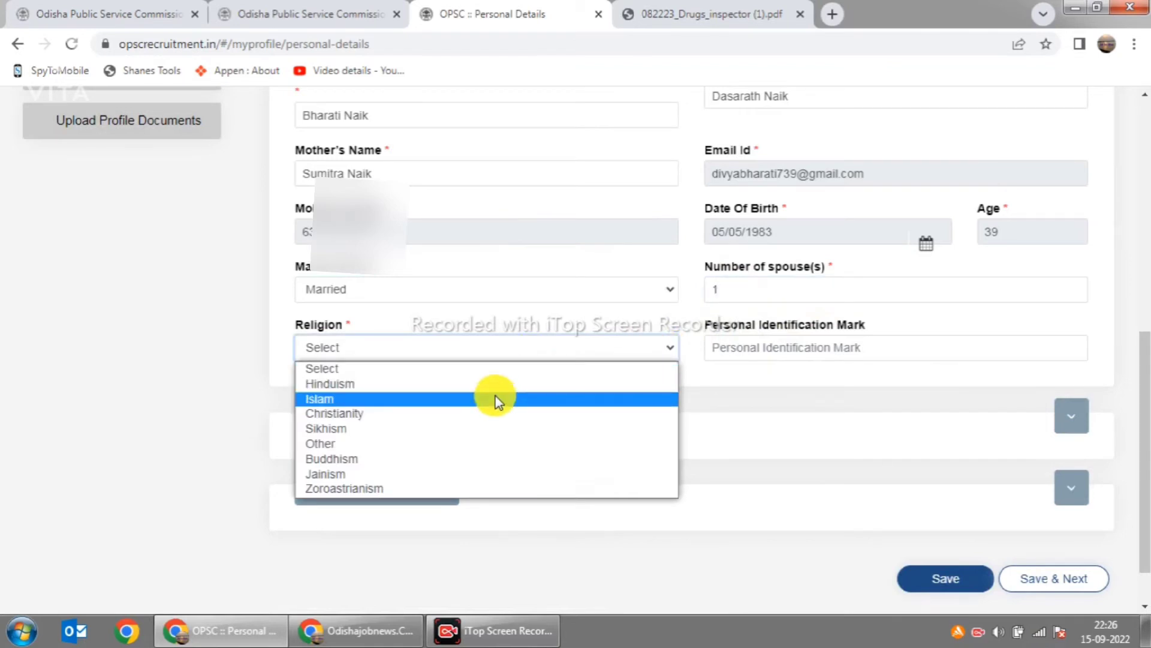
{"action": "left_click", "coordinate": [494, 383]}
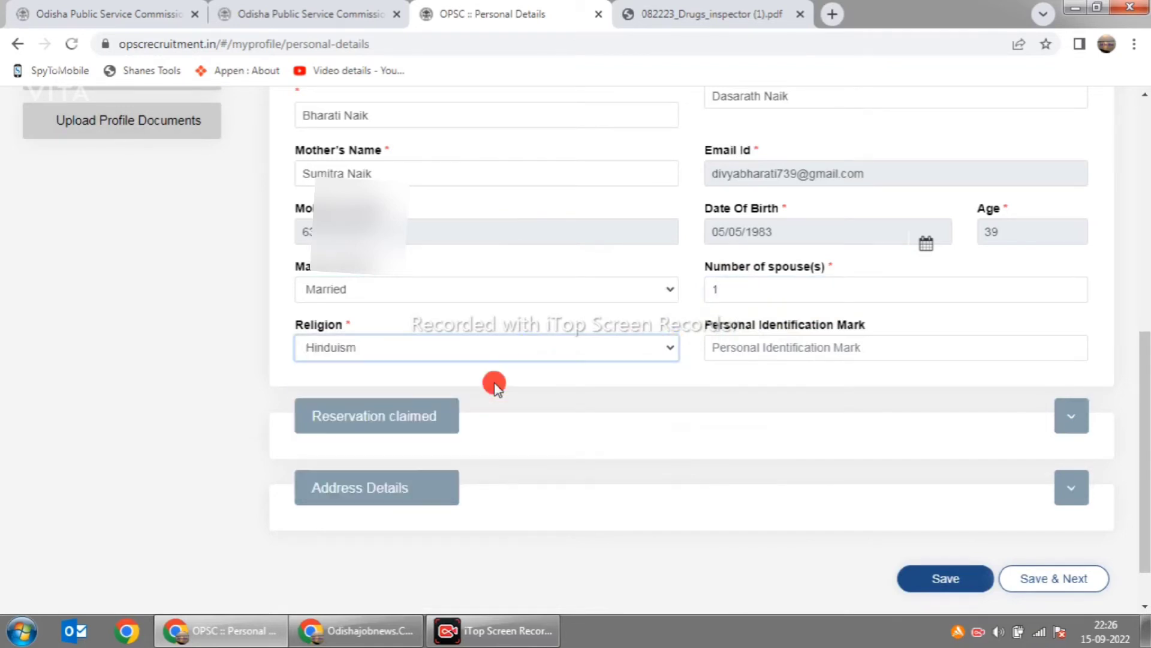
{"action": "left_click", "coordinate": [876, 350]}
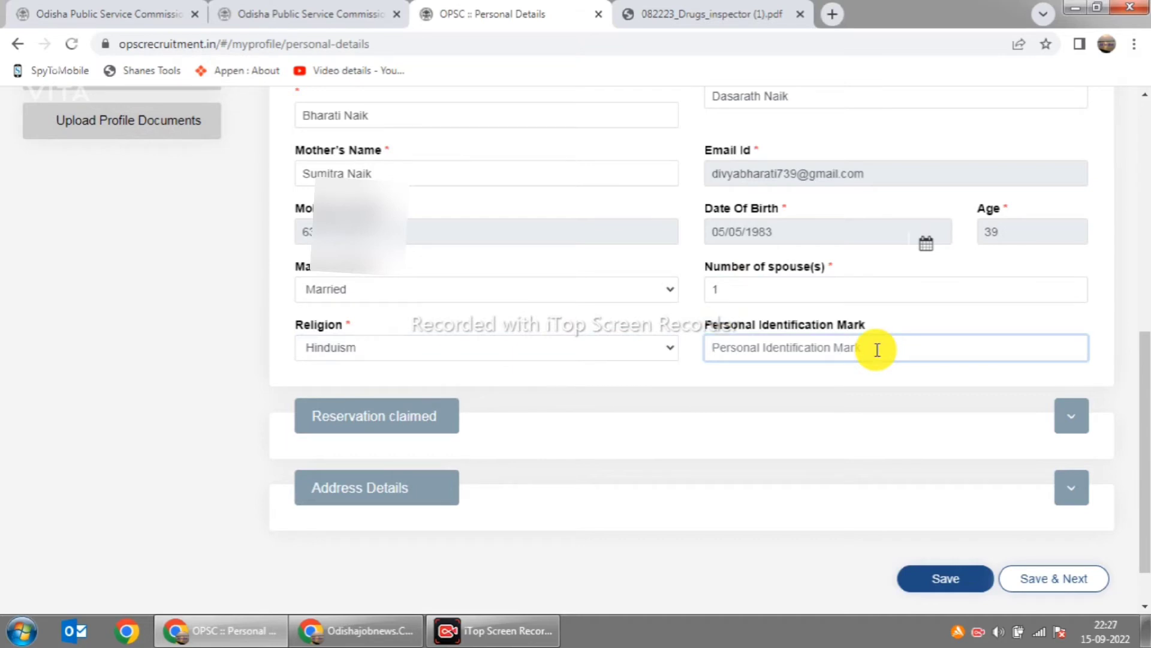
{"action": "type", "text": "Black spot in my Noise"}
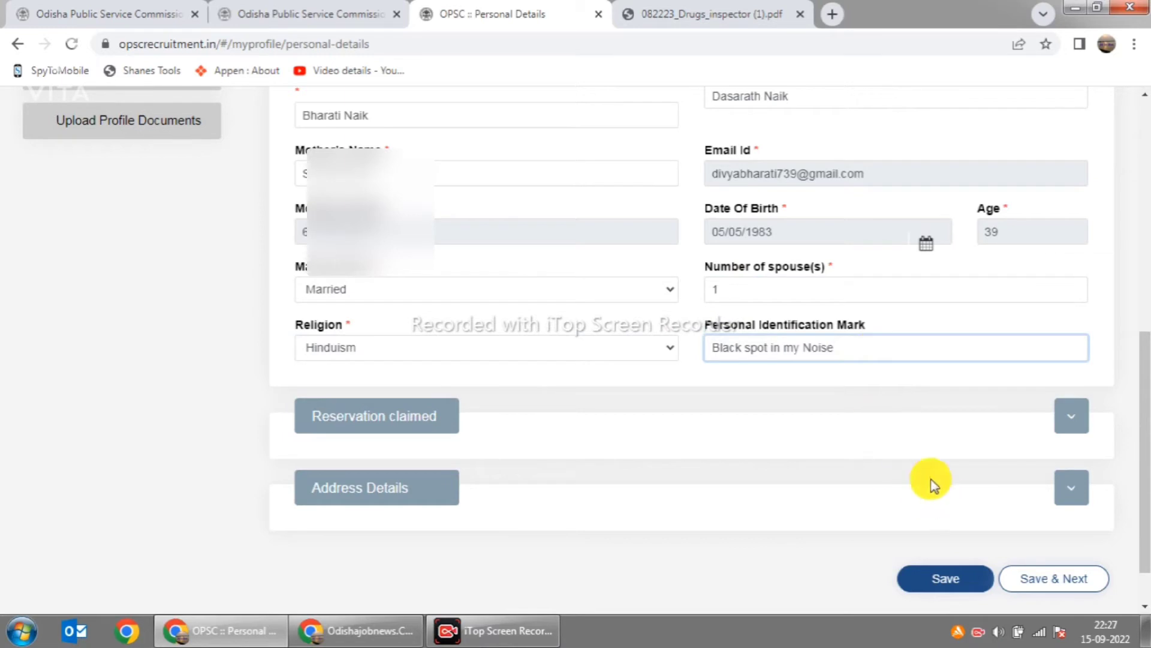
{"action": "scroll", "coordinate": [917, 470], "scroll_direction": "down", "scroll_amount": 1}
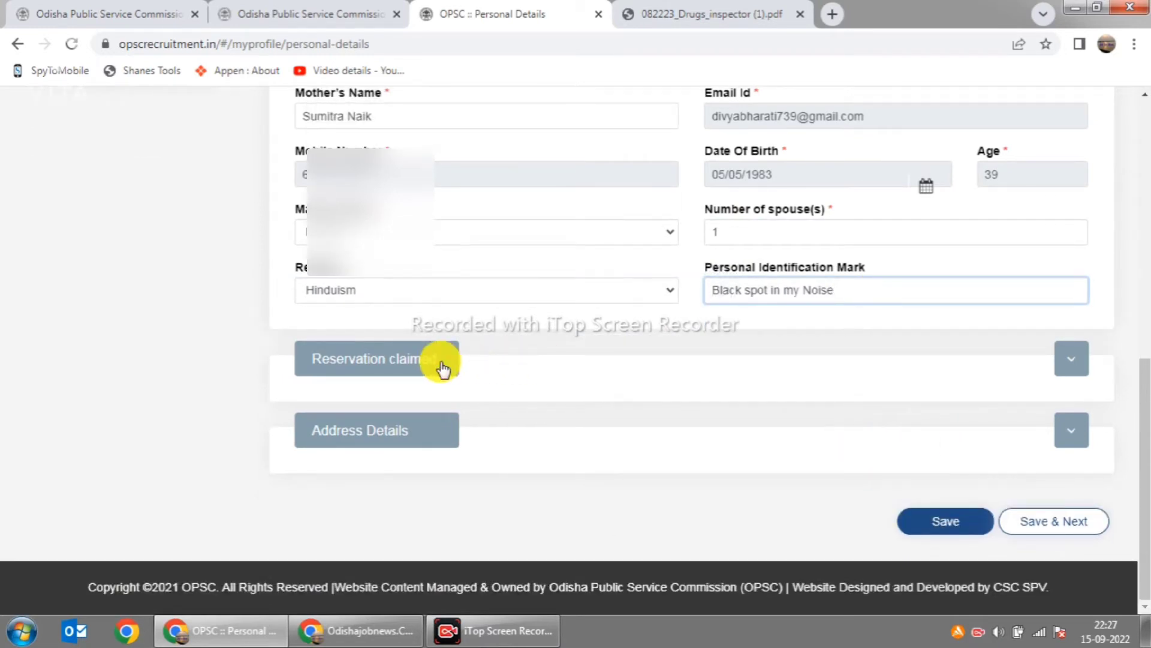
Step: Claim Scheduled Tribe (ST) reservation with sub caste Bhuyan and enter the certificate case number
{"action": "left_click", "coordinate": [1071, 360]}
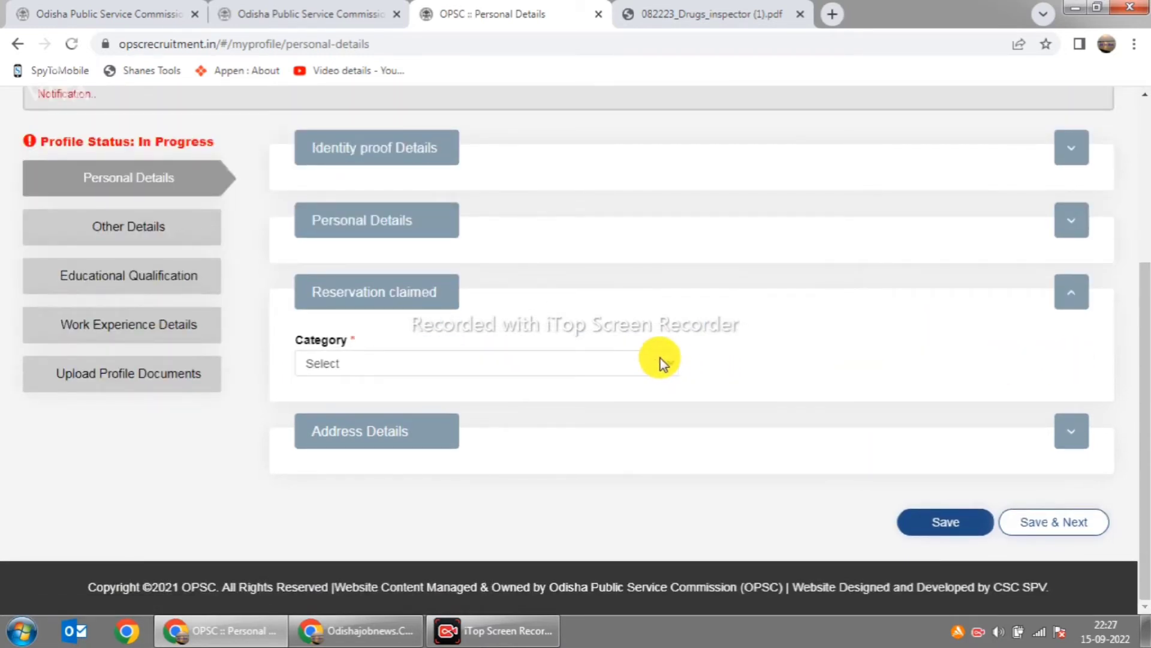
{"action": "left_click", "coordinate": [660, 358]}
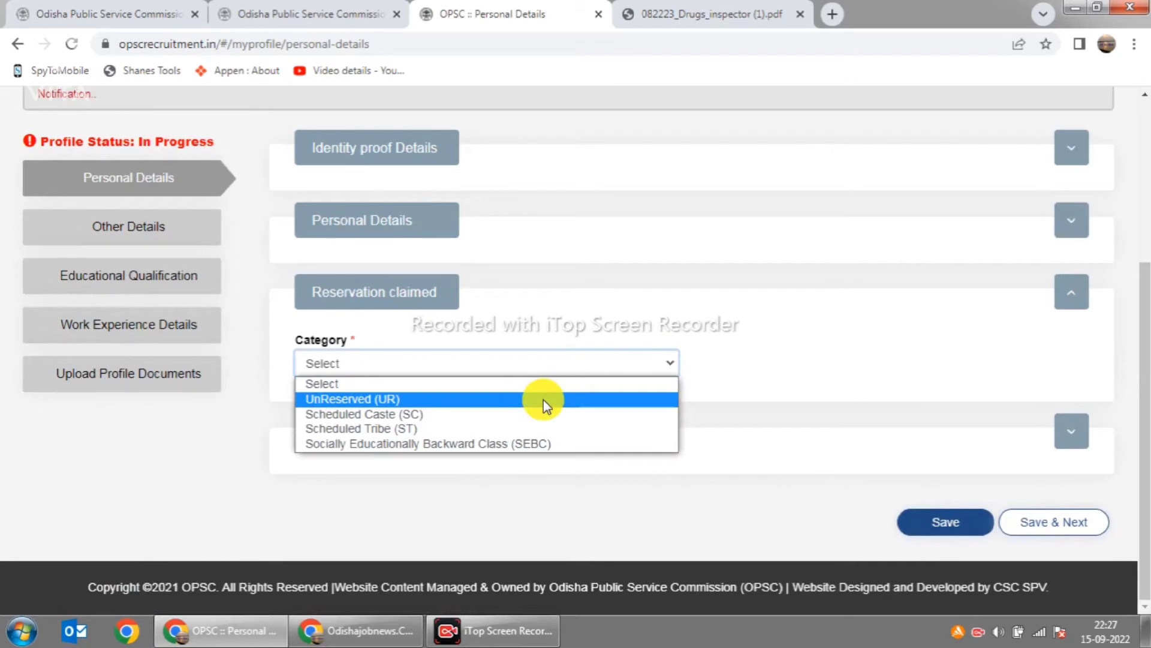
{"action": "left_click", "coordinate": [441, 428]}
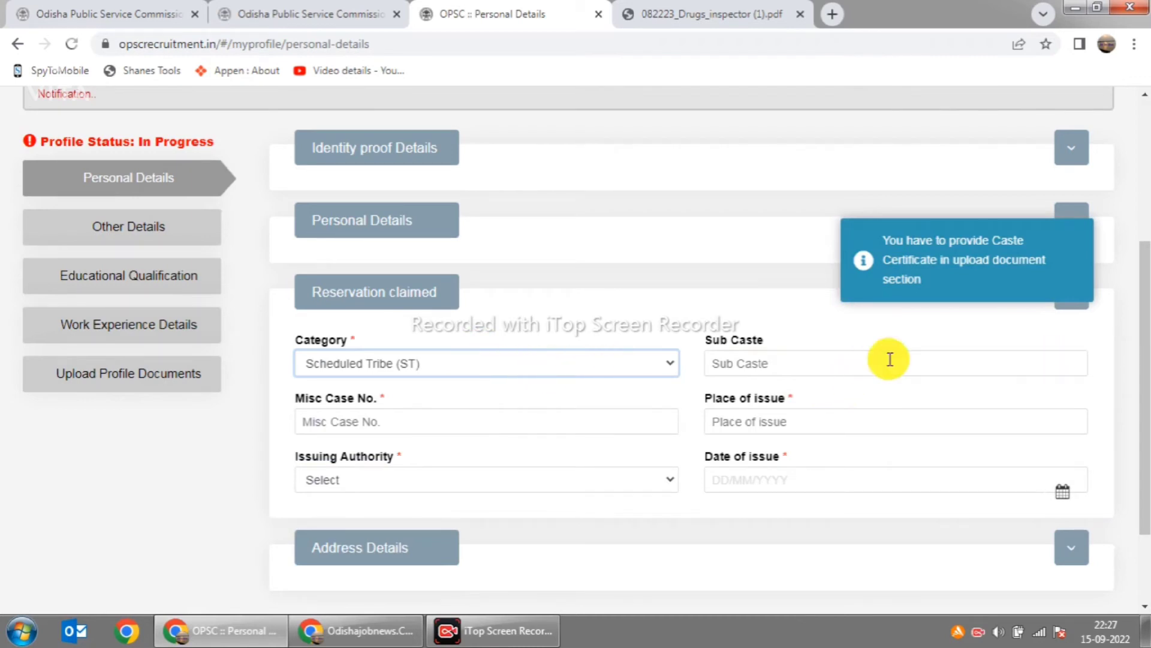
{"action": "left_click", "coordinate": [785, 366]}
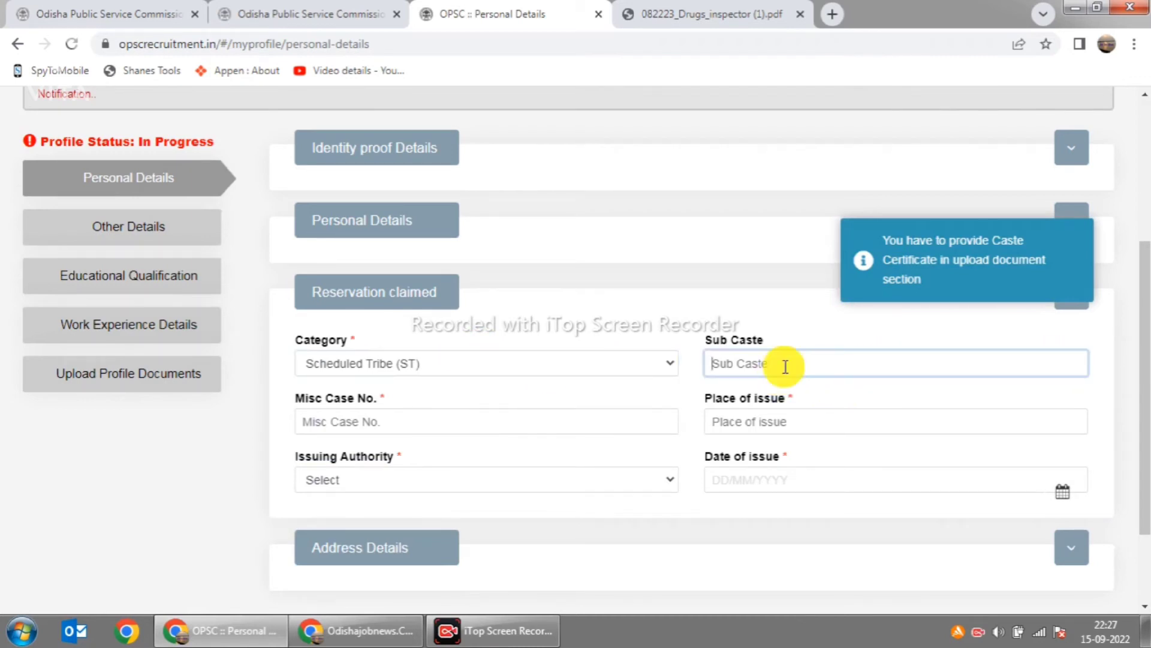
{"action": "type", "text": "Bhuyan"}
{"action": "left_click", "coordinate": [476, 424]}
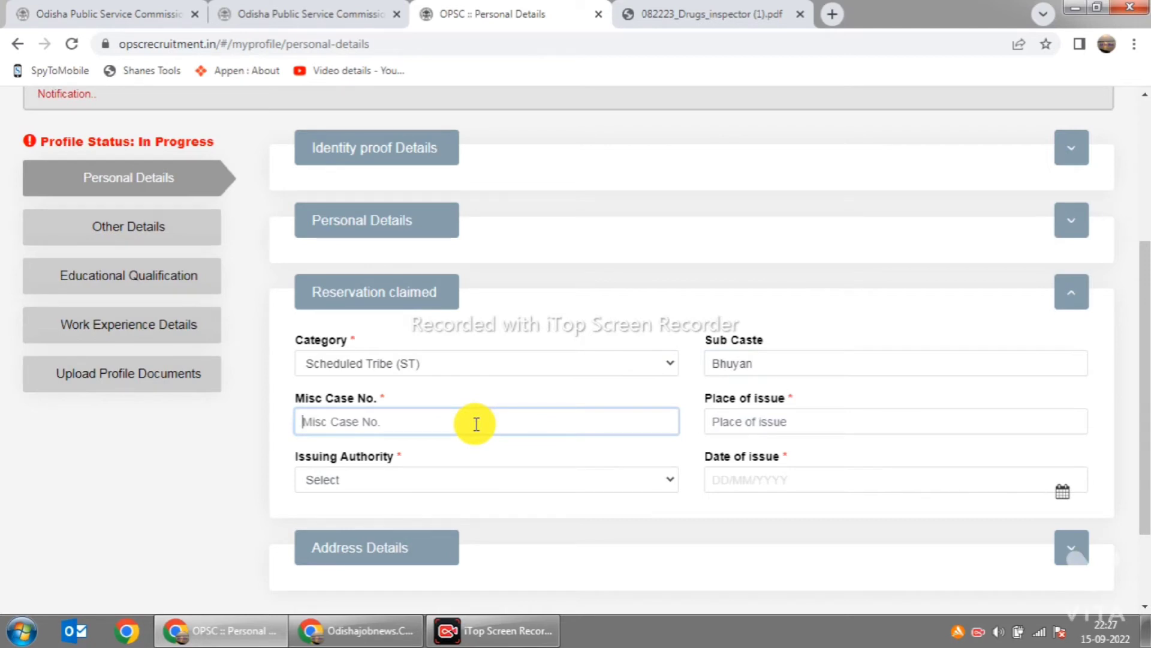
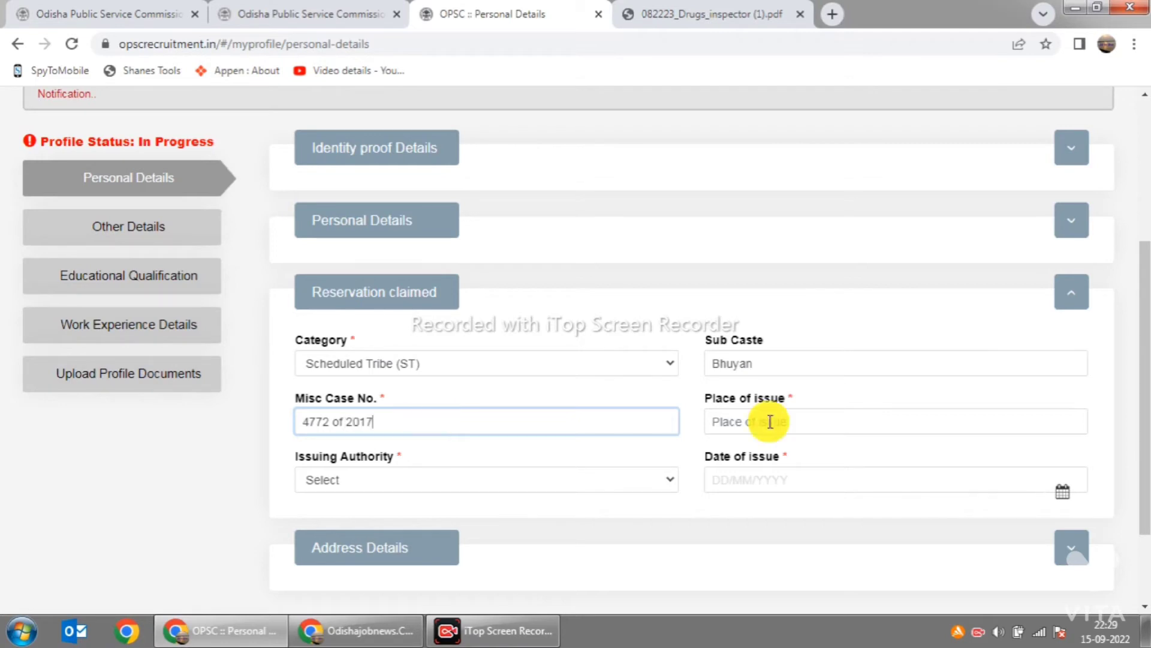
Step: Set place of issue Badasahi, authority Badasahi, Tahasildar, and issue date 12/10/2017
{"action": "left_click", "coordinate": [774, 422]}
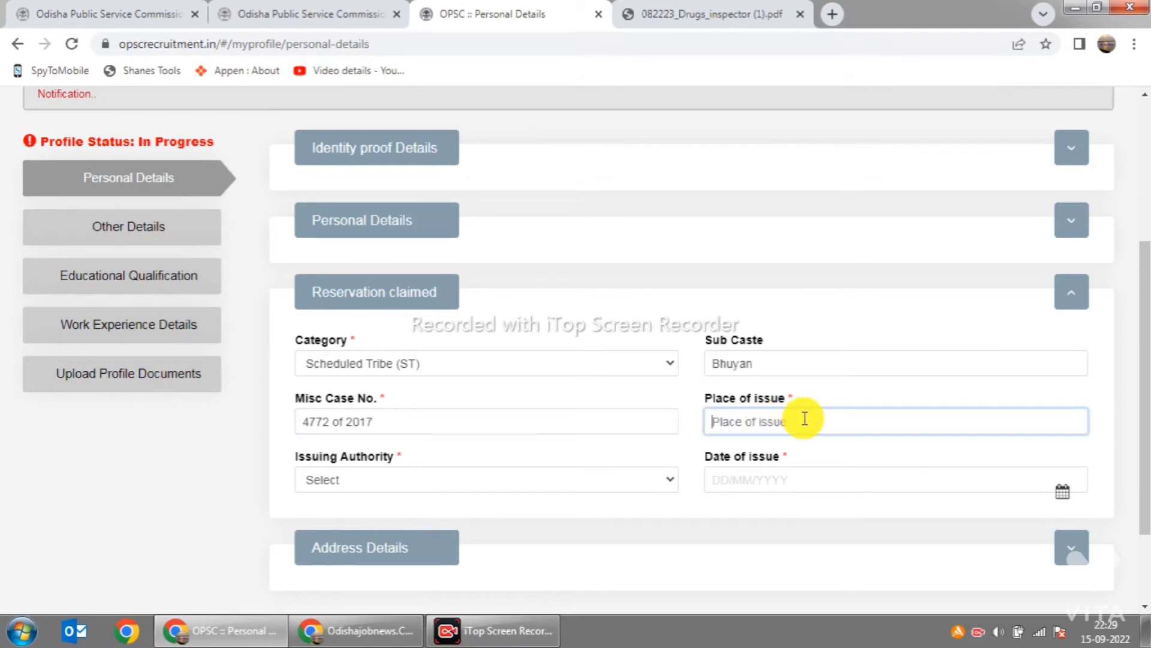
{"action": "type", "text": "Badasahi"}
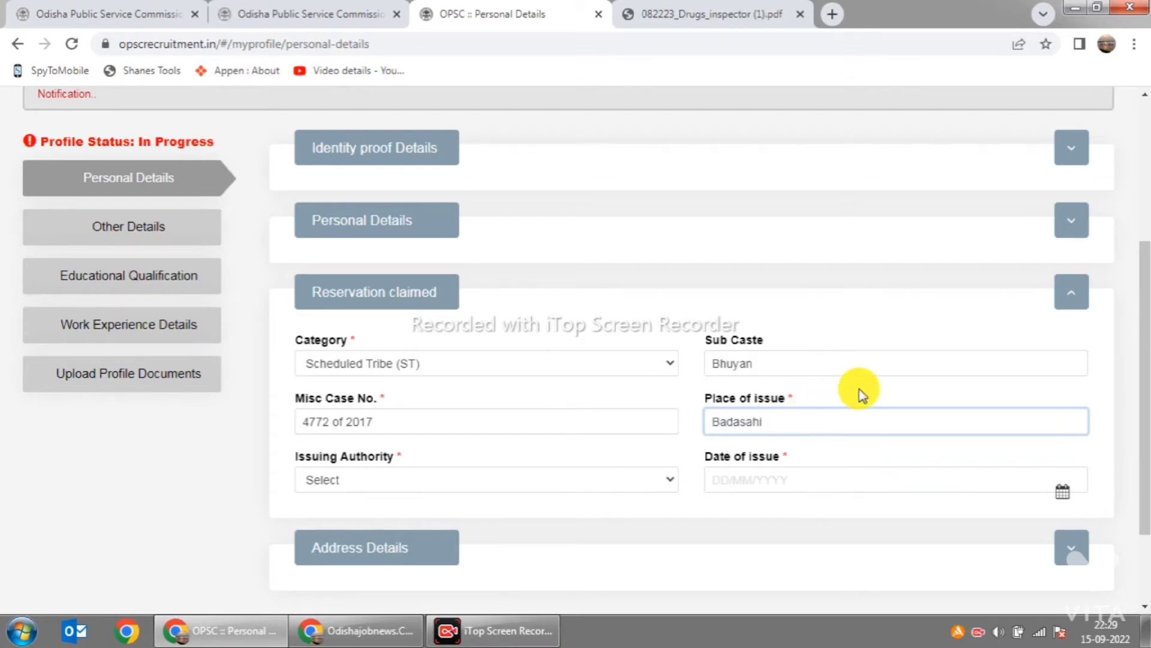
{"action": "left_click", "coordinate": [520, 483]}
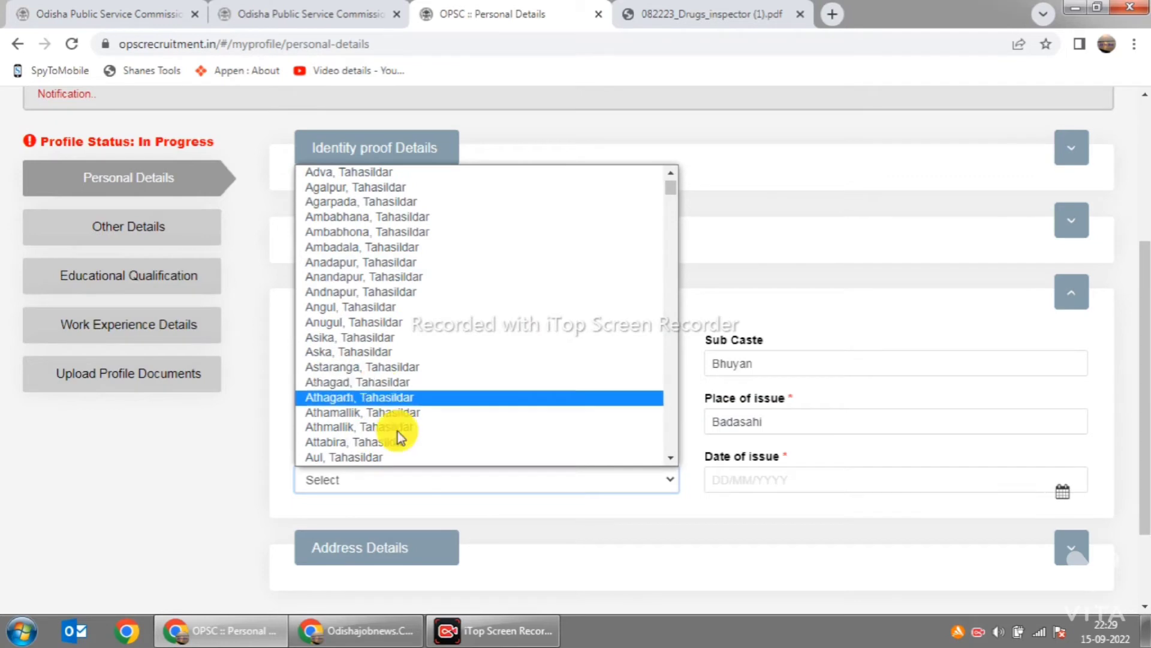
{"action": "left_click_drag", "start_coordinate": [668, 182], "coordinate": [668, 196]}
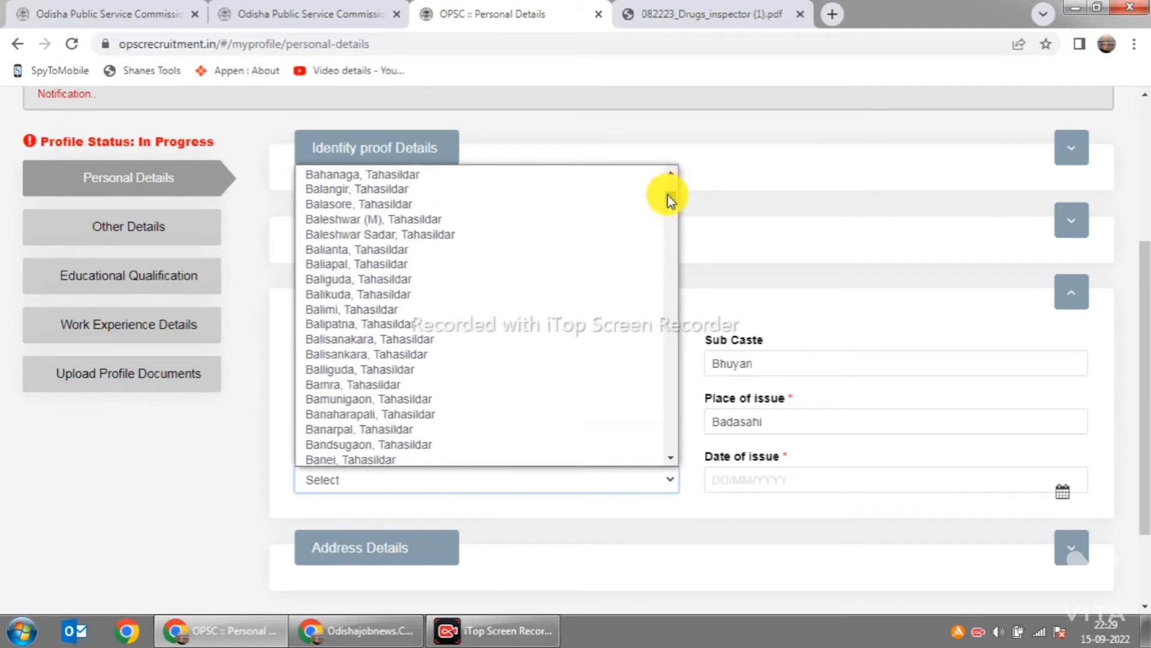
{"action": "left_click", "coordinate": [363, 172]}
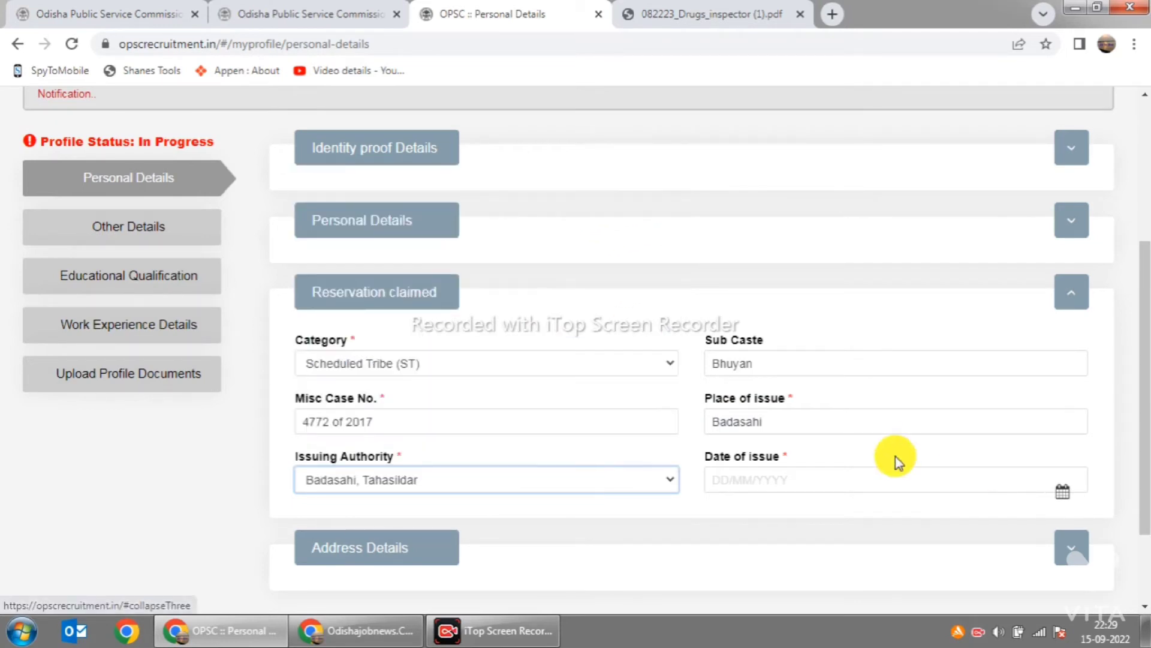
{"action": "left_click", "coordinate": [1059, 494]}
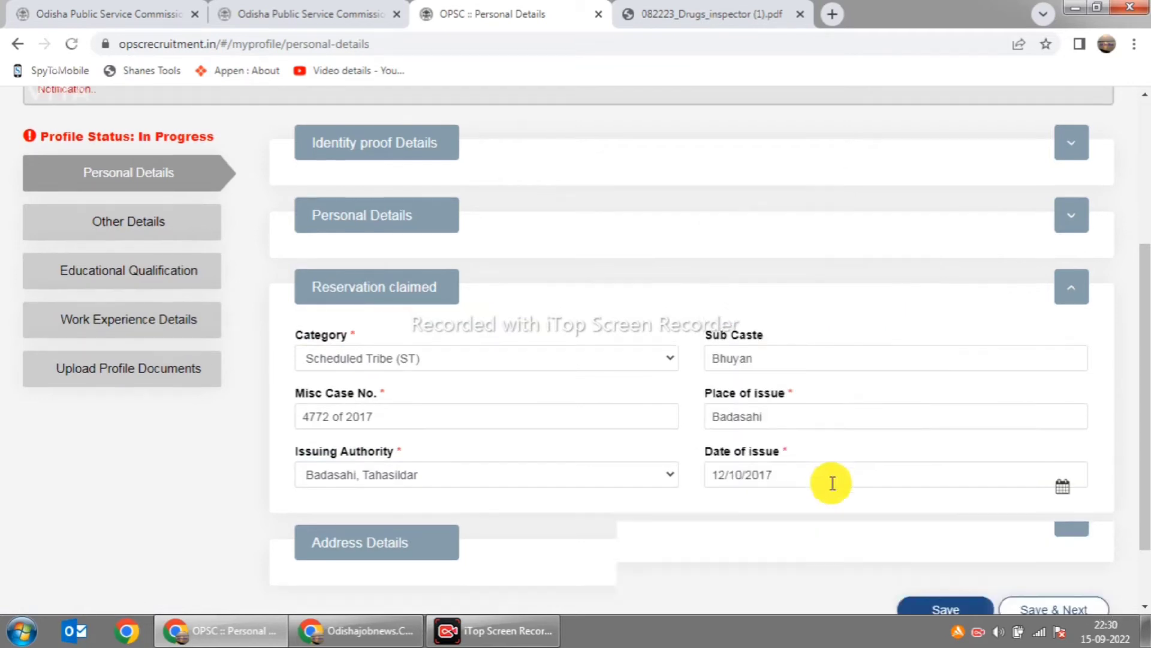
{"action": "scroll", "coordinate": [828, 481], "scroll_direction": "down", "scroll_amount": 2}
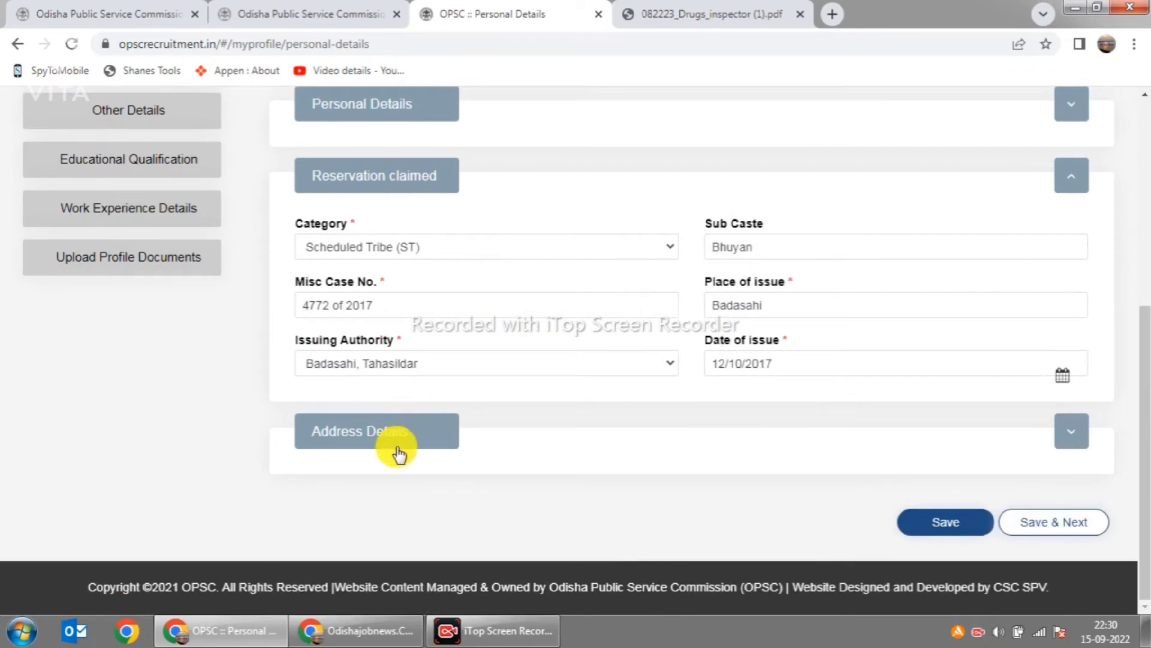
{"action": "scroll", "coordinate": [869, 413], "scroll_direction": "up", "scroll_amount": 5}
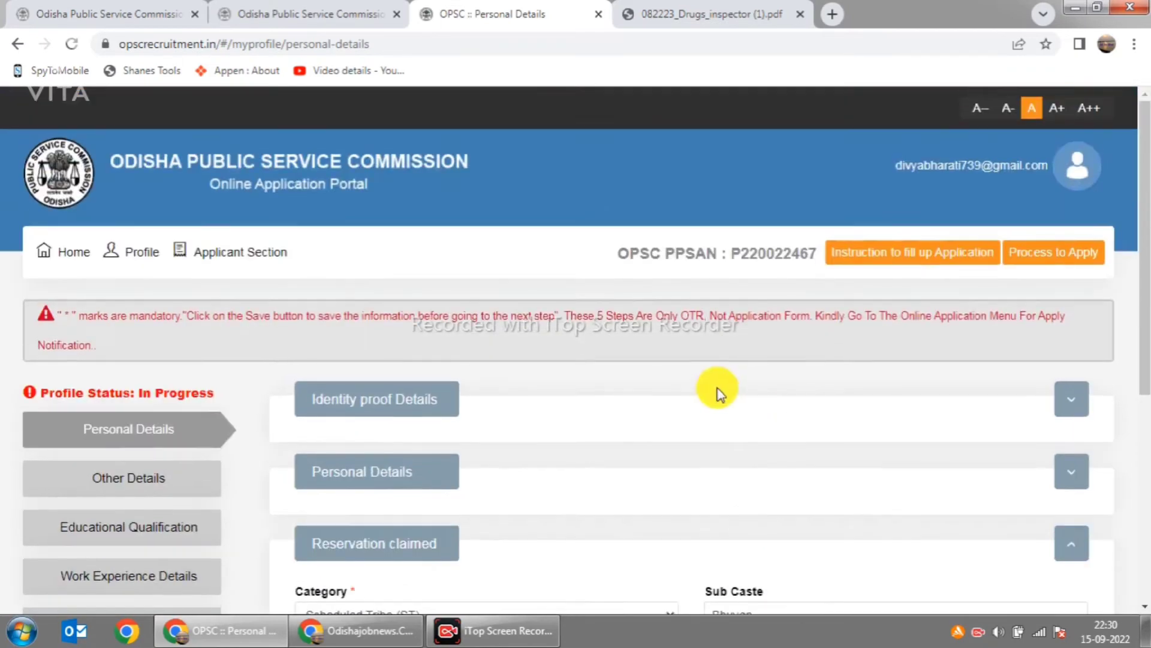
{"action": "scroll", "coordinate": [390, 408], "scroll_direction": "down", "scroll_amount": 3}
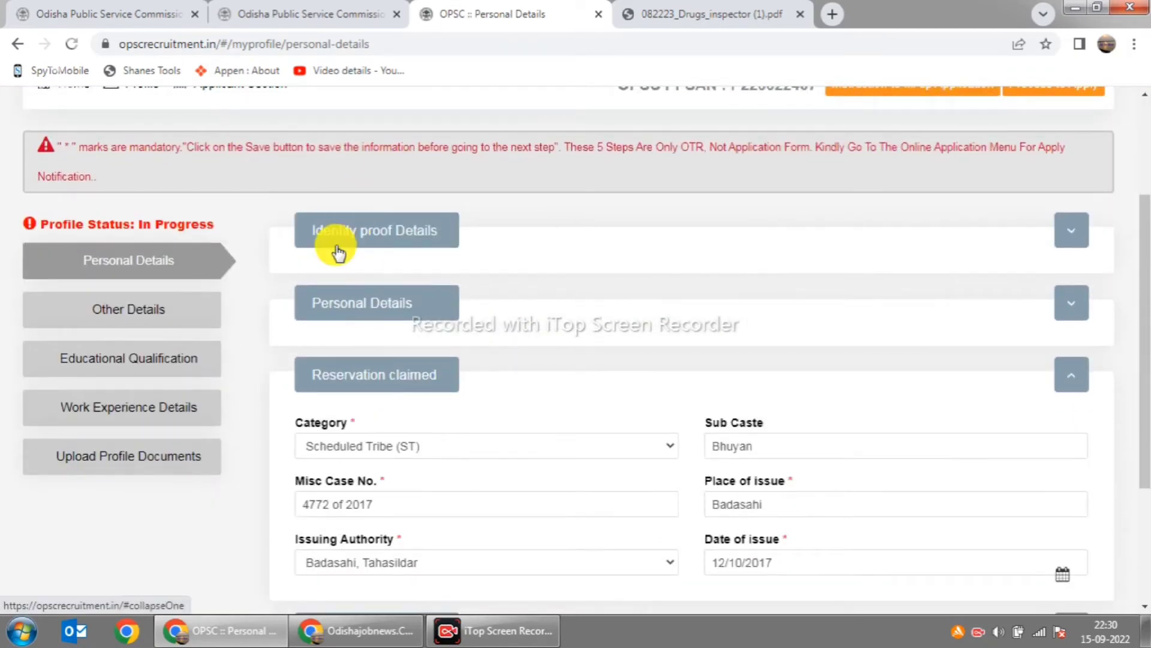
{"action": "scroll", "coordinate": [483, 302], "scroll_direction": "down", "scroll_amount": 3}
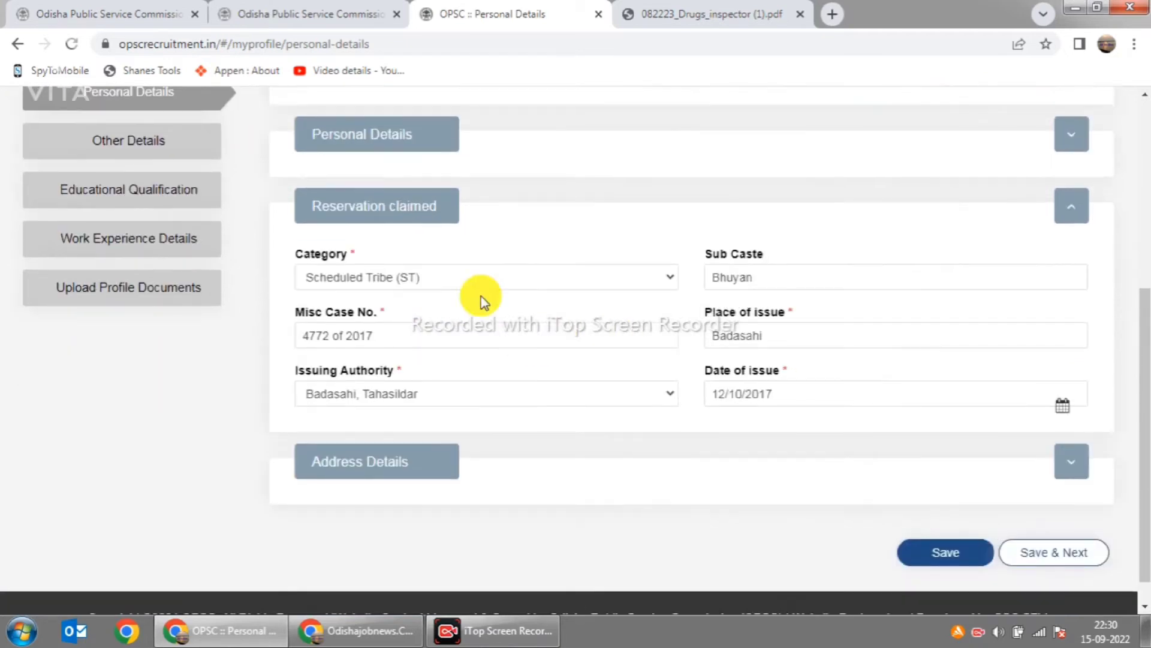
{"action": "scroll", "coordinate": [519, 271], "scroll_direction": "down", "scroll_amount": 1}
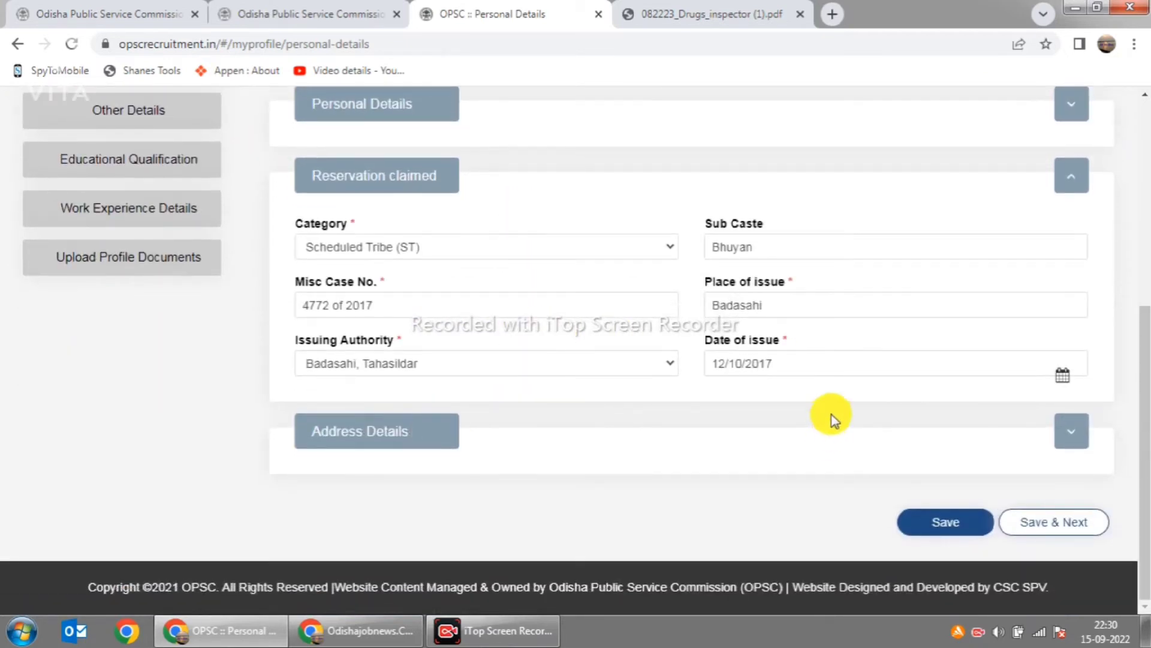
Step: Expand Address Details and fill the present address and village/city from saved suggestions
{"action": "left_click", "coordinate": [1071, 431]}
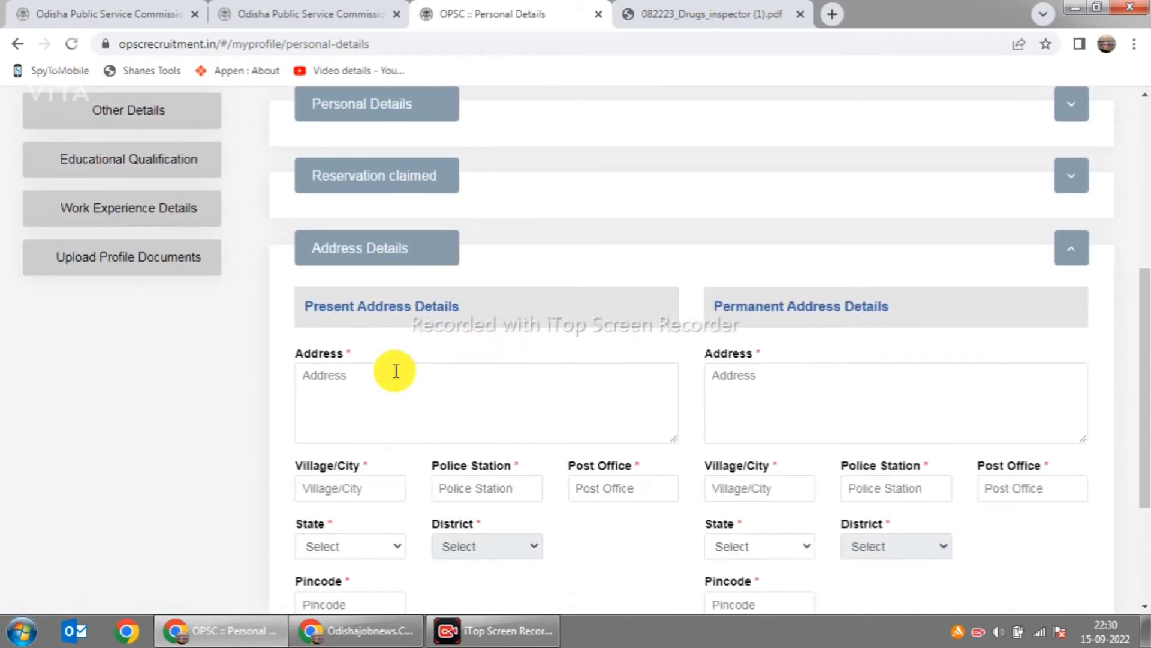
{"action": "scroll", "coordinate": [396, 371], "scroll_direction": "down", "scroll_amount": 2}
{"action": "left_click", "coordinate": [345, 303]}
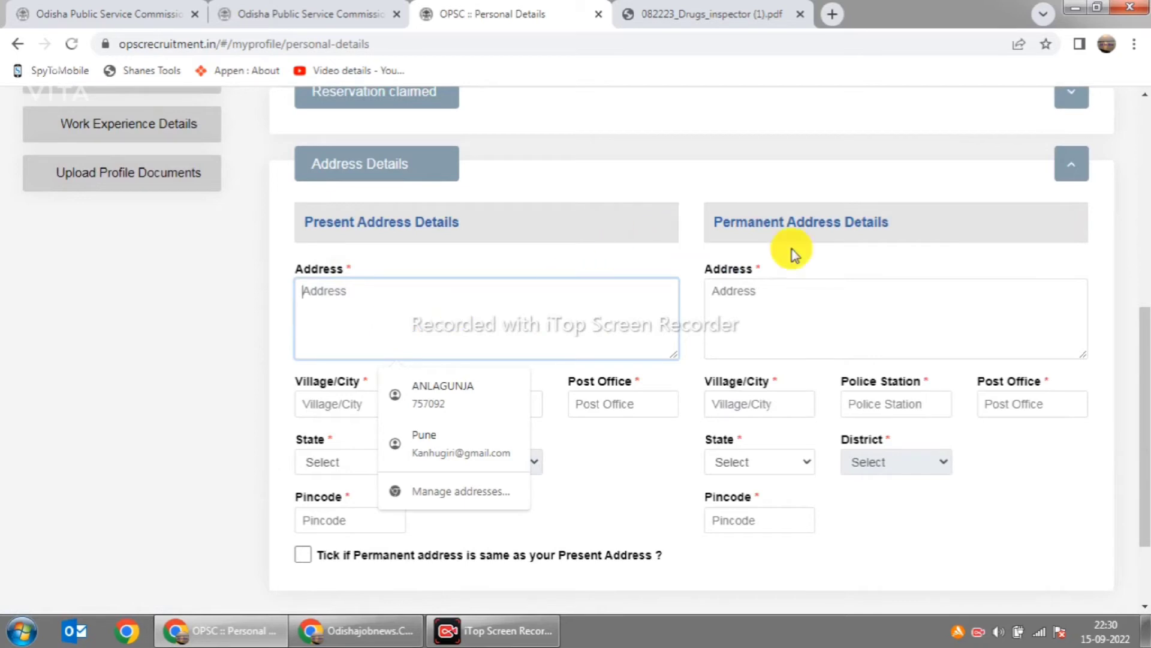
{"action": "scroll", "coordinate": [657, 477], "scroll_direction": "down", "scroll_amount": 2}
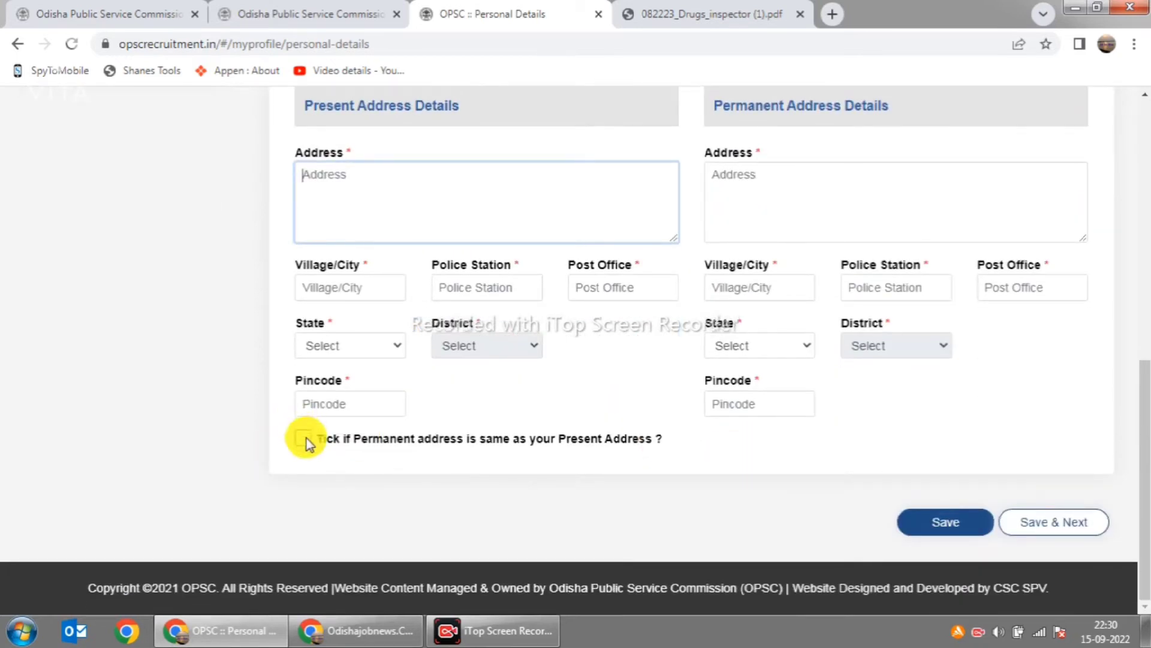
{"action": "scroll", "coordinate": [905, 386], "scroll_direction": "up", "scroll_amount": 3}
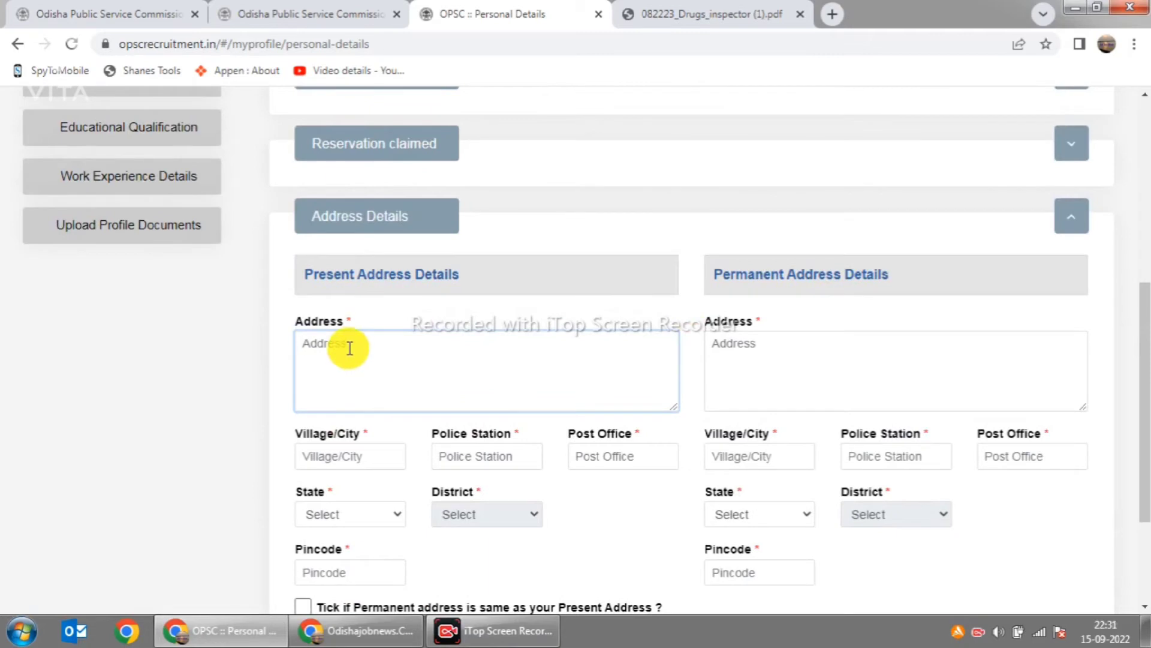
{"action": "left_click", "coordinate": [350, 348]}
{"action": "left_click", "coordinate": [377, 460]}
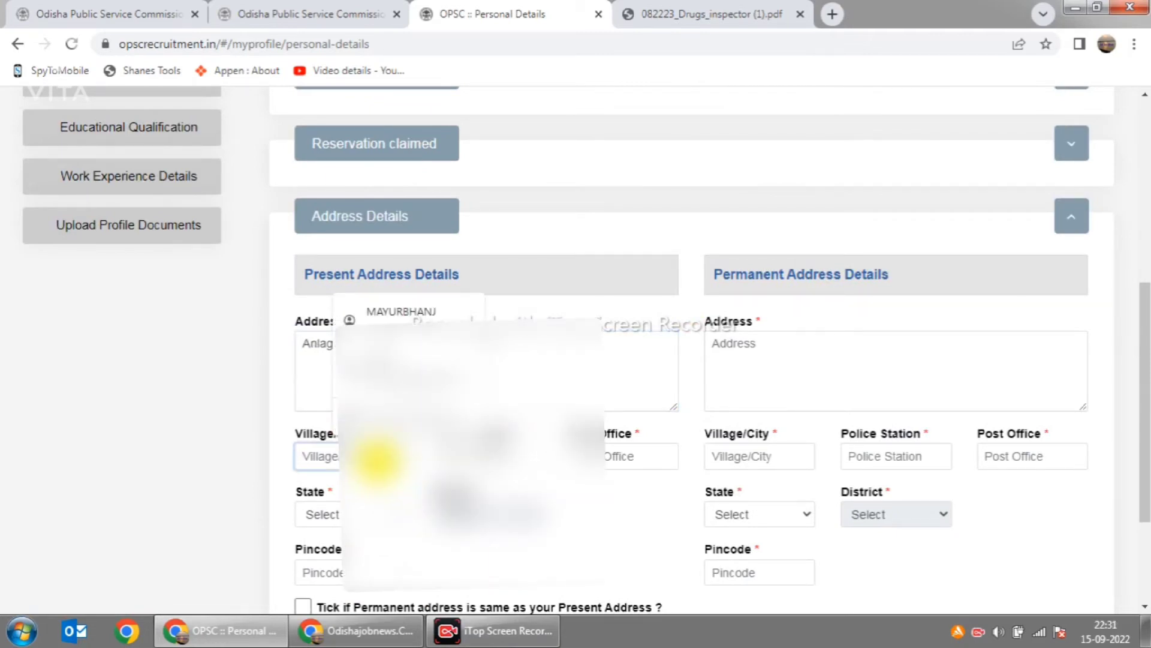
{"action": "left_click", "coordinate": [459, 409]}
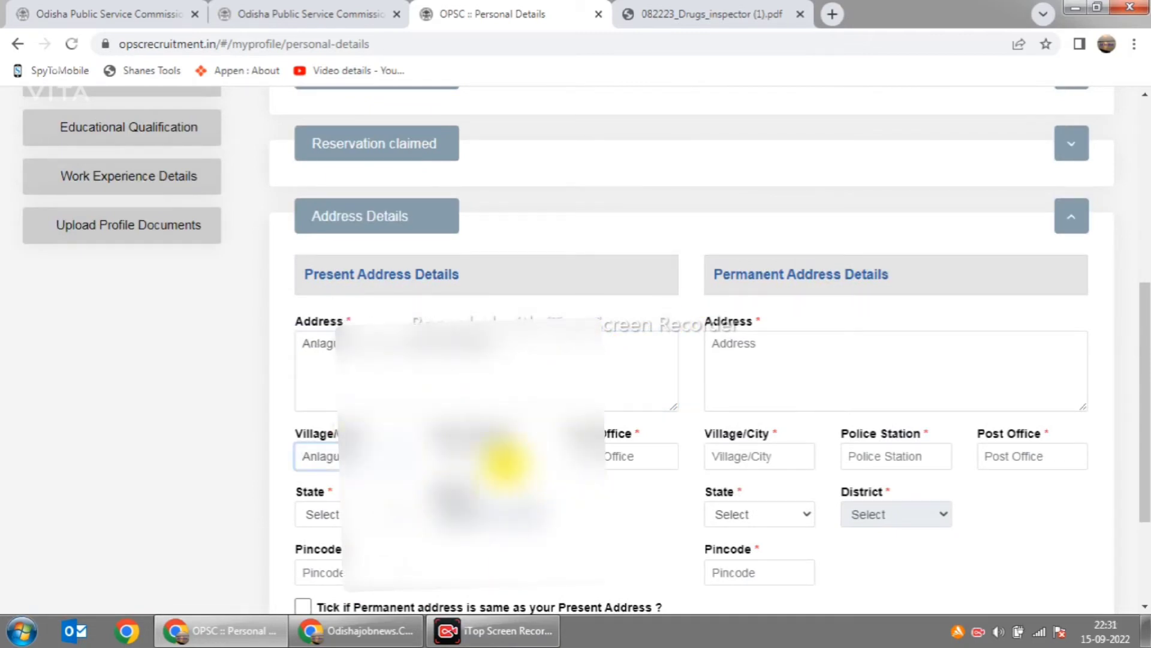
{"action": "left_click", "coordinate": [504, 462]}
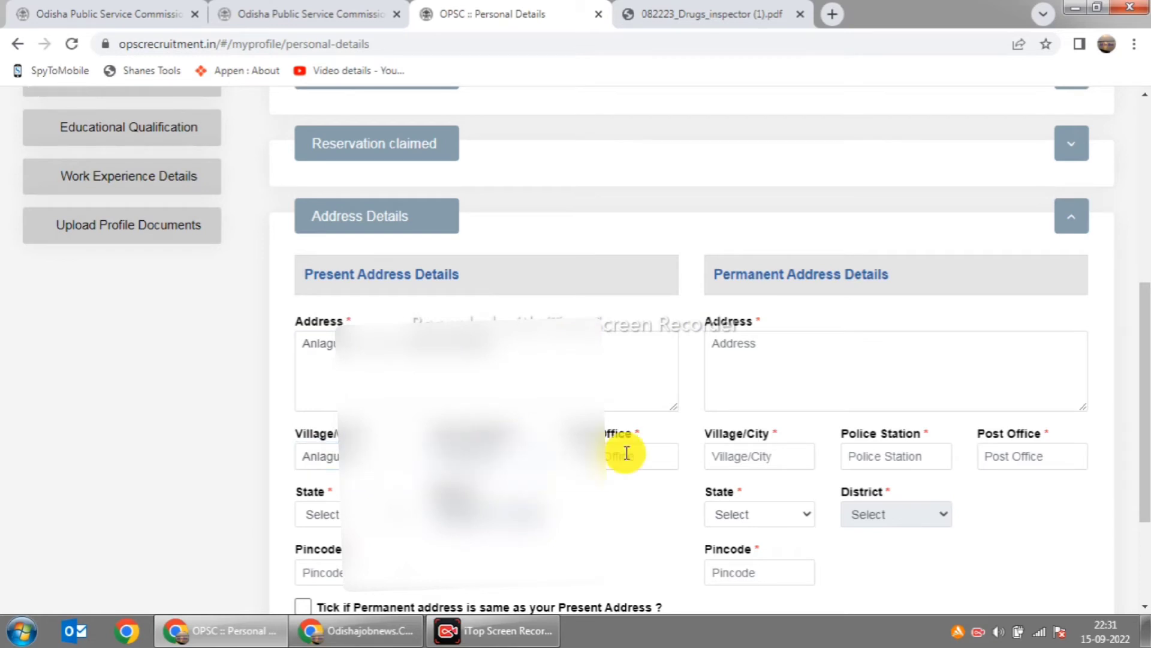
{"action": "left_click", "coordinate": [775, 461]}
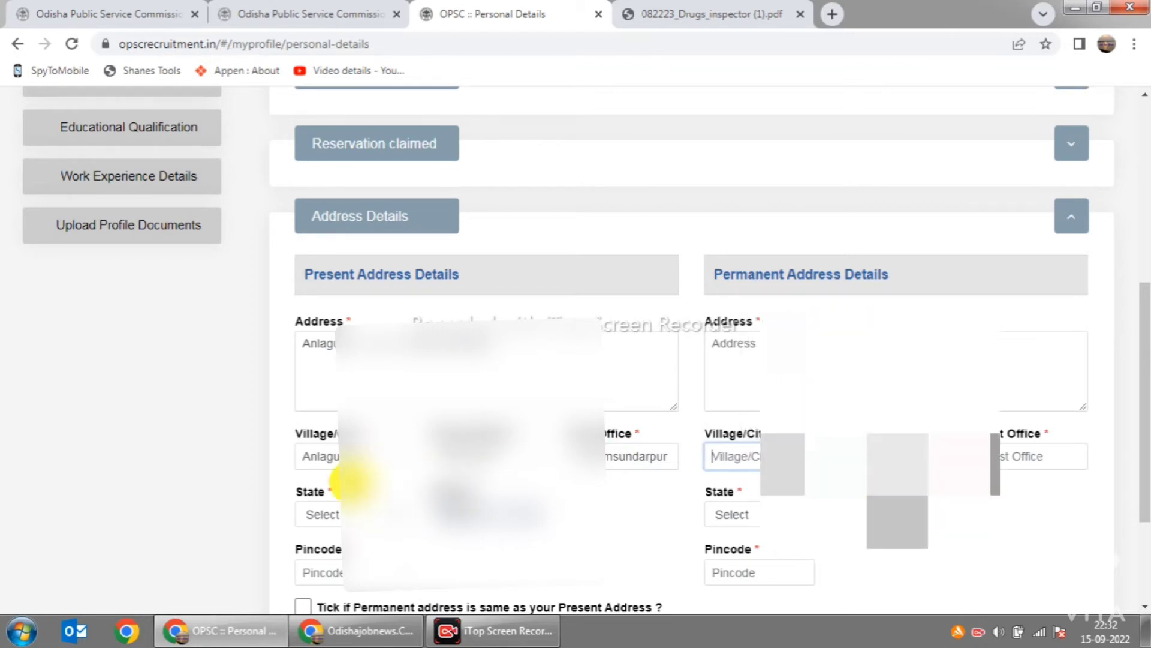
Step: Set the present address state to ODISHA, choose its district, and enter the pincode
{"action": "left_click", "coordinate": [387, 514]}
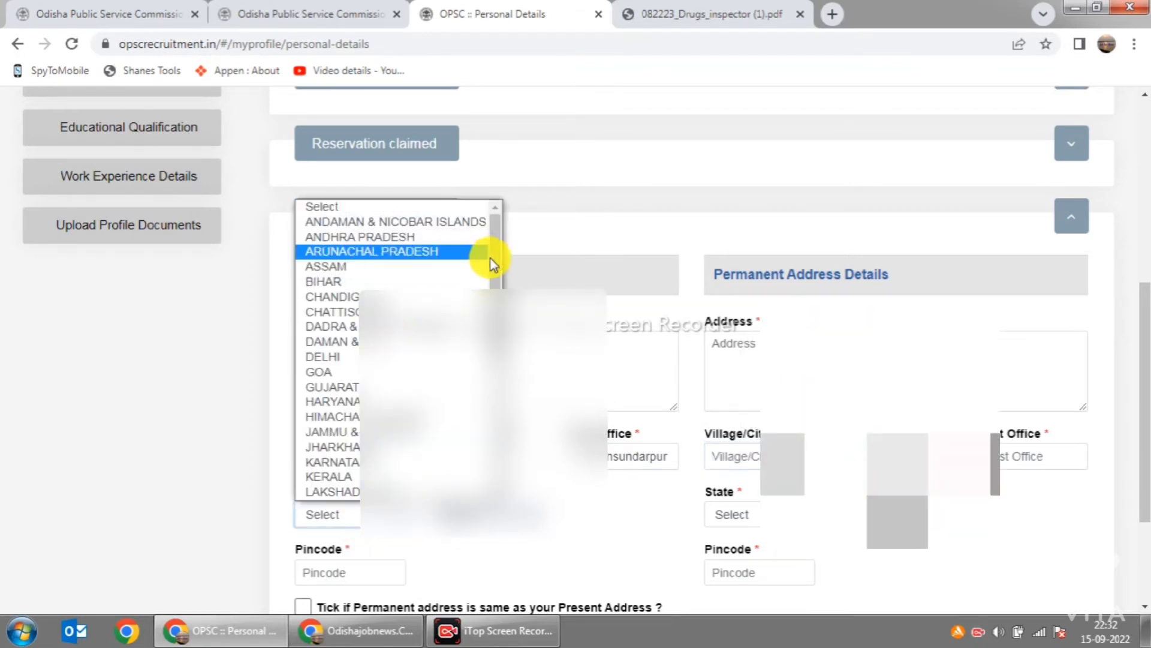
{"action": "left_click_drag", "start_coordinate": [494, 255], "coordinate": [494, 293]}
{"action": "left_click", "coordinate": [333, 487]}
{"action": "left_click", "coordinate": [532, 514]}
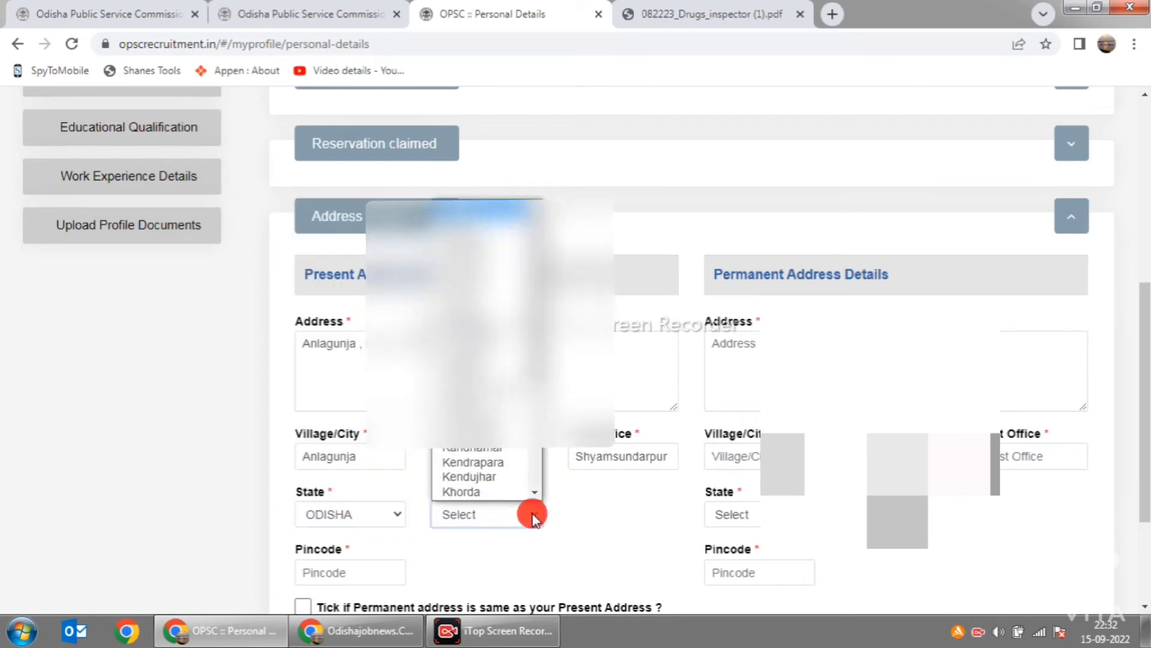
{"action": "left_click_drag", "start_coordinate": [533, 342], "coordinate": [527, 437]}
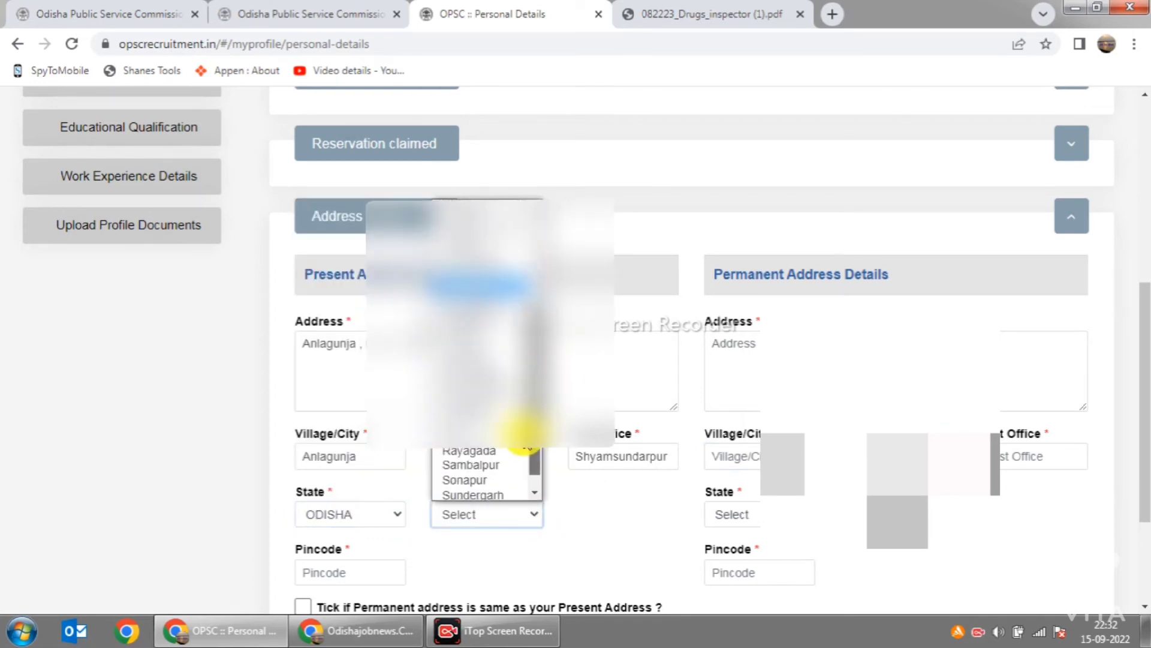
{"action": "left_click", "coordinate": [489, 398]}
{"action": "scroll", "coordinate": [504, 419], "scroll_direction": "down", "scroll_amount": 2}
{"action": "left_click", "coordinate": [368, 404]}
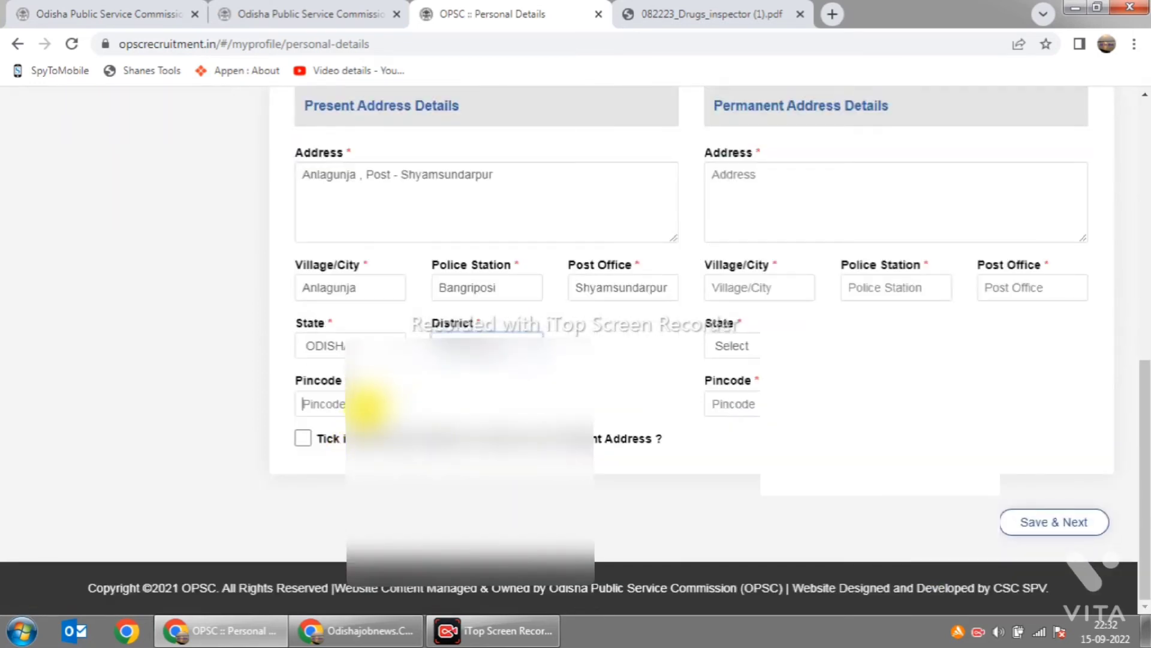
{"action": "type", "text": "757092"}
{"action": "scroll", "coordinate": [528, 386], "scroll_direction": "up", "scroll_amount": 6}
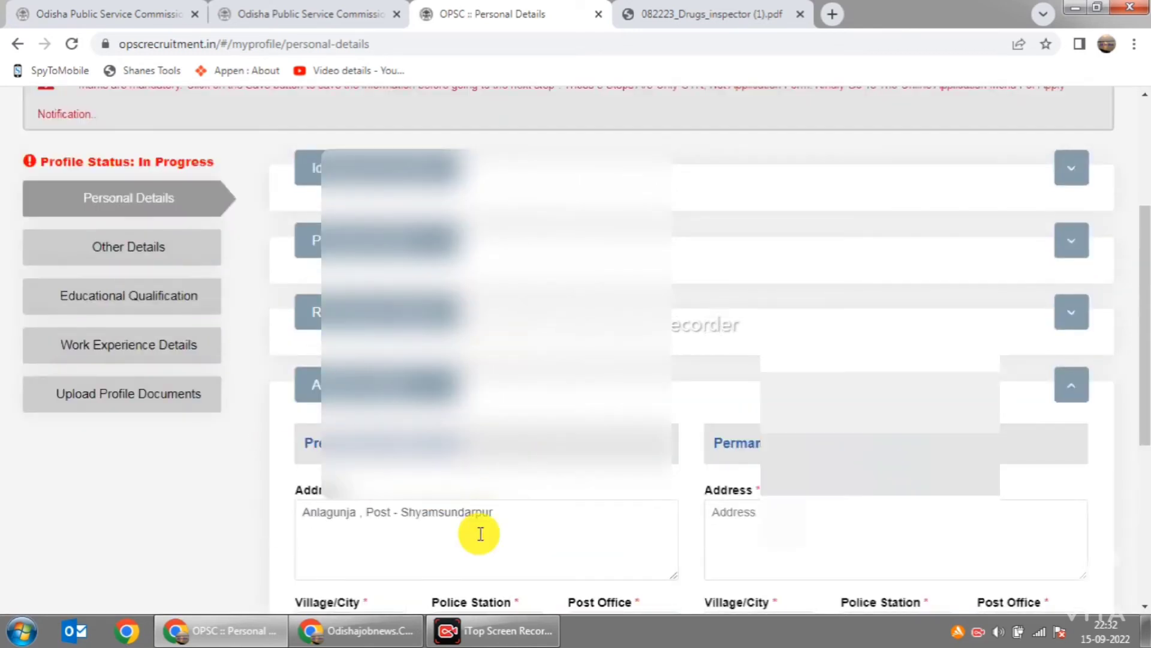
{"action": "scroll", "coordinate": [457, 424], "scroll_direction": "down", "scroll_amount": 4}
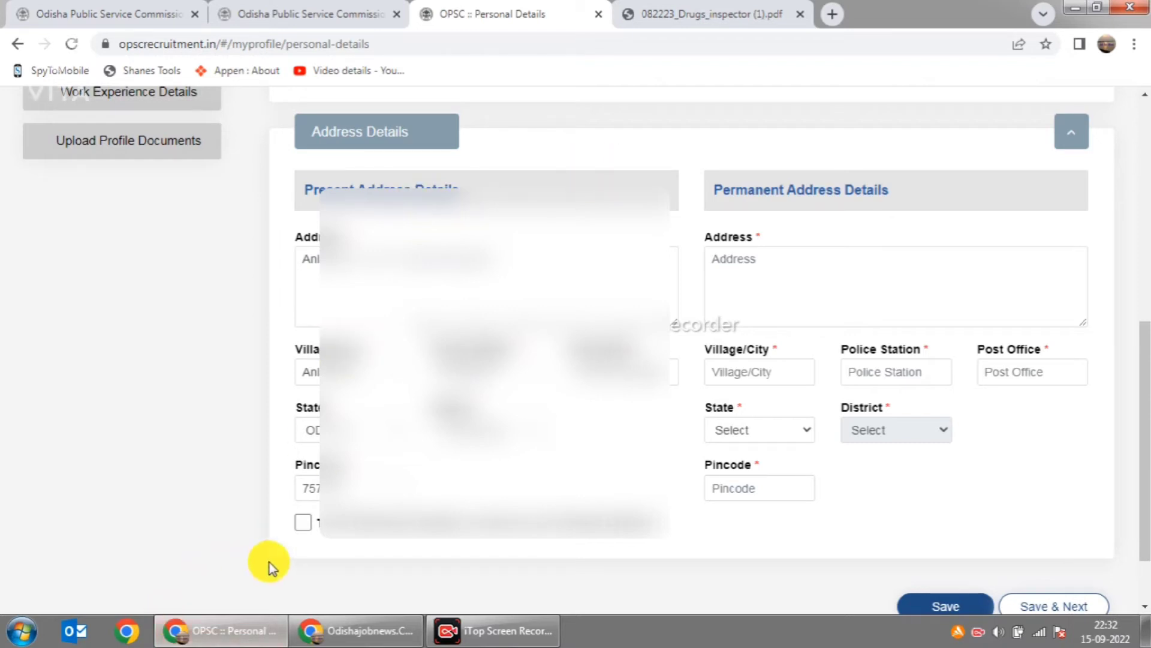
Step: Mark the permanent address as the same as the present address
{"action": "left_click", "coordinate": [301, 523]}
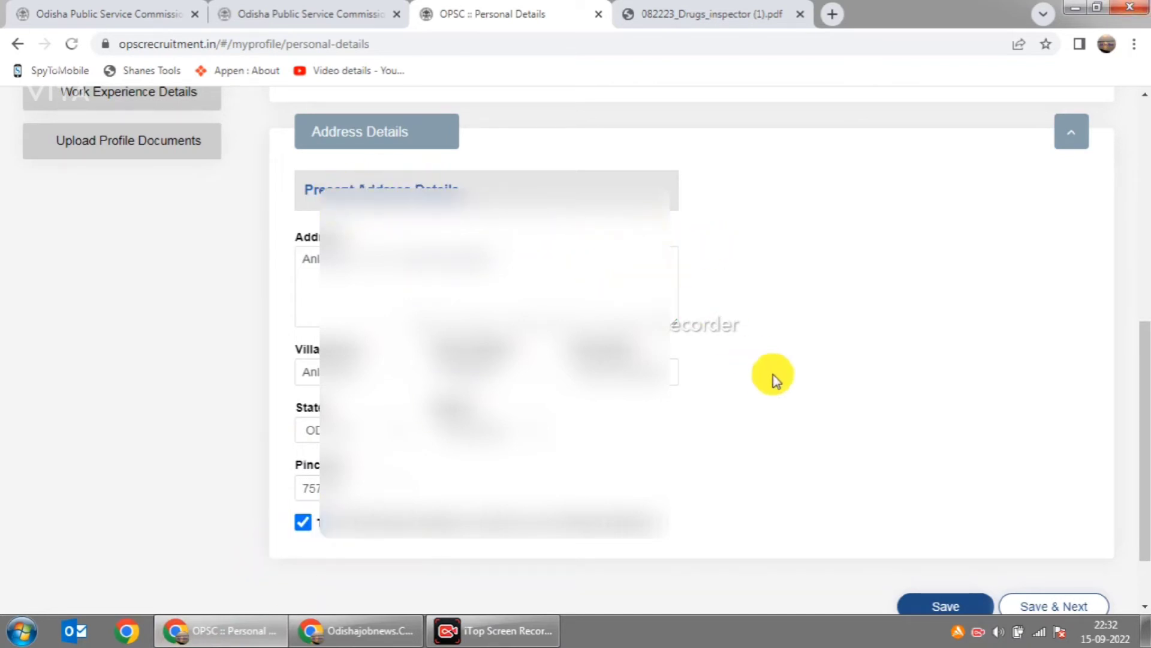
{"action": "scroll", "coordinate": [681, 404], "scroll_direction": "down", "scroll_amount": 2}
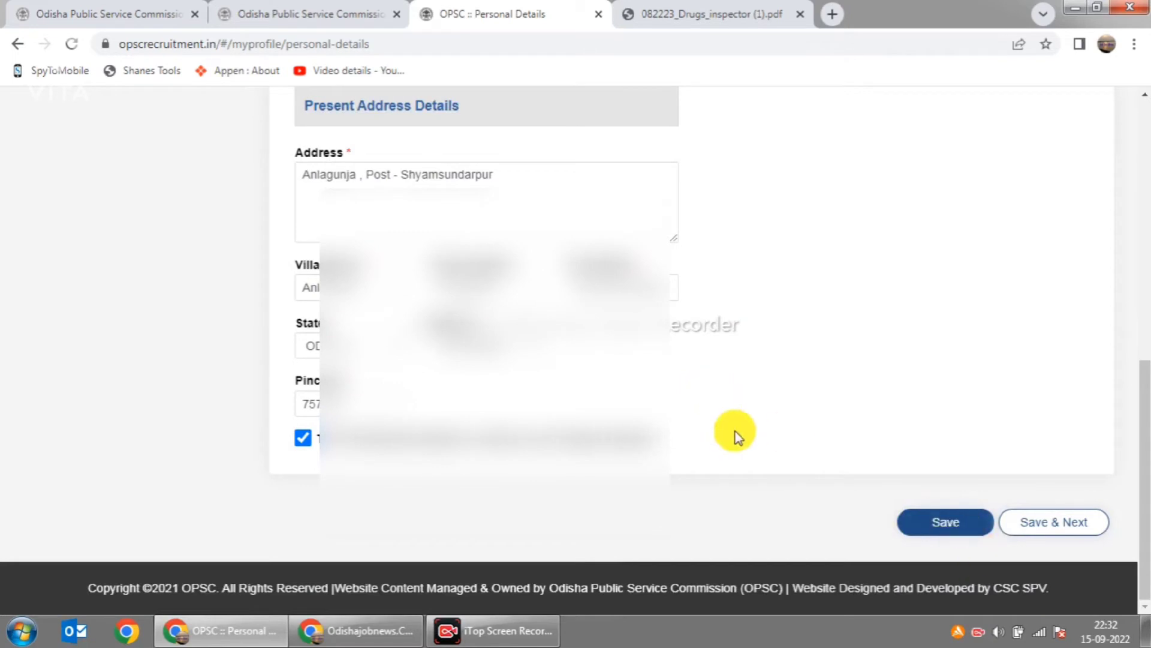
{"action": "scroll", "coordinate": [744, 432], "scroll_direction": "up", "scroll_amount": 10}
{"action": "scroll", "coordinate": [420, 270], "scroll_direction": "down", "scroll_amount": 3}
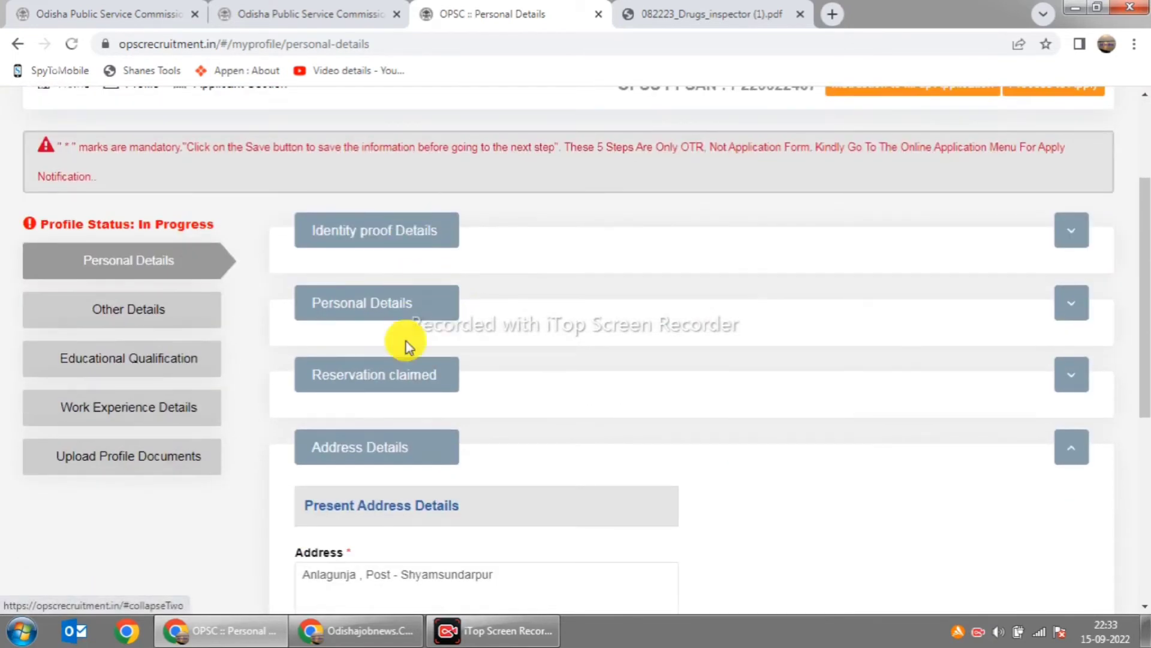
{"action": "scroll", "coordinate": [810, 360], "scroll_direction": "down", "scroll_amount": 6}
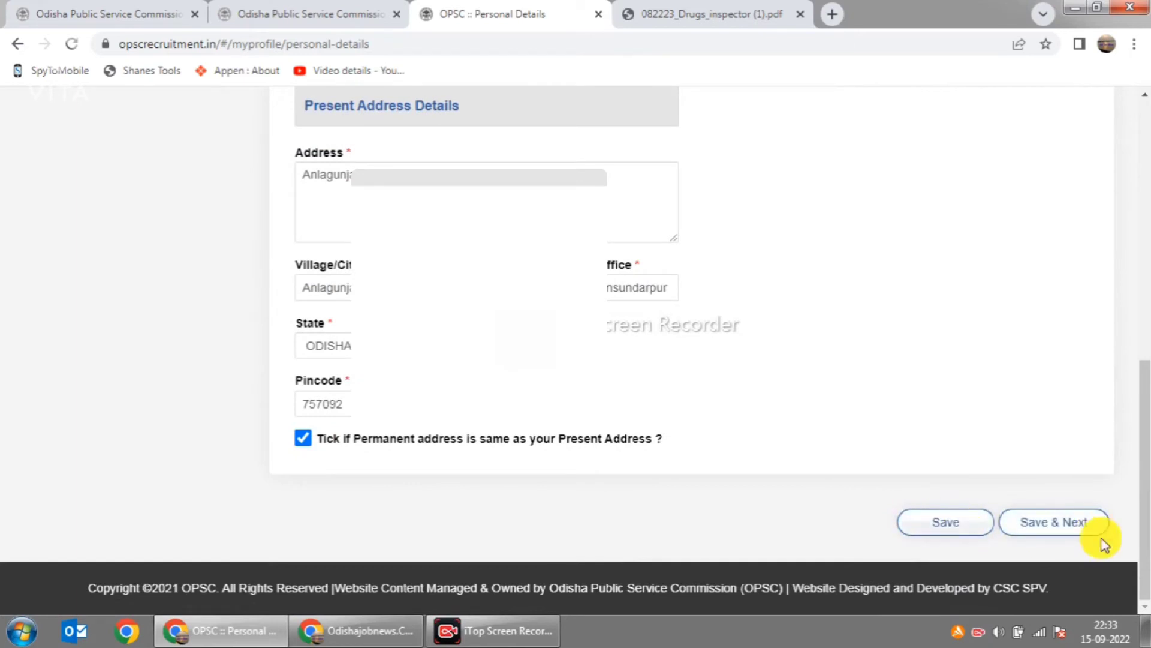
Step: Save the personal details and confirm the verification prompt with OK
{"action": "left_click", "coordinate": [952, 526]}
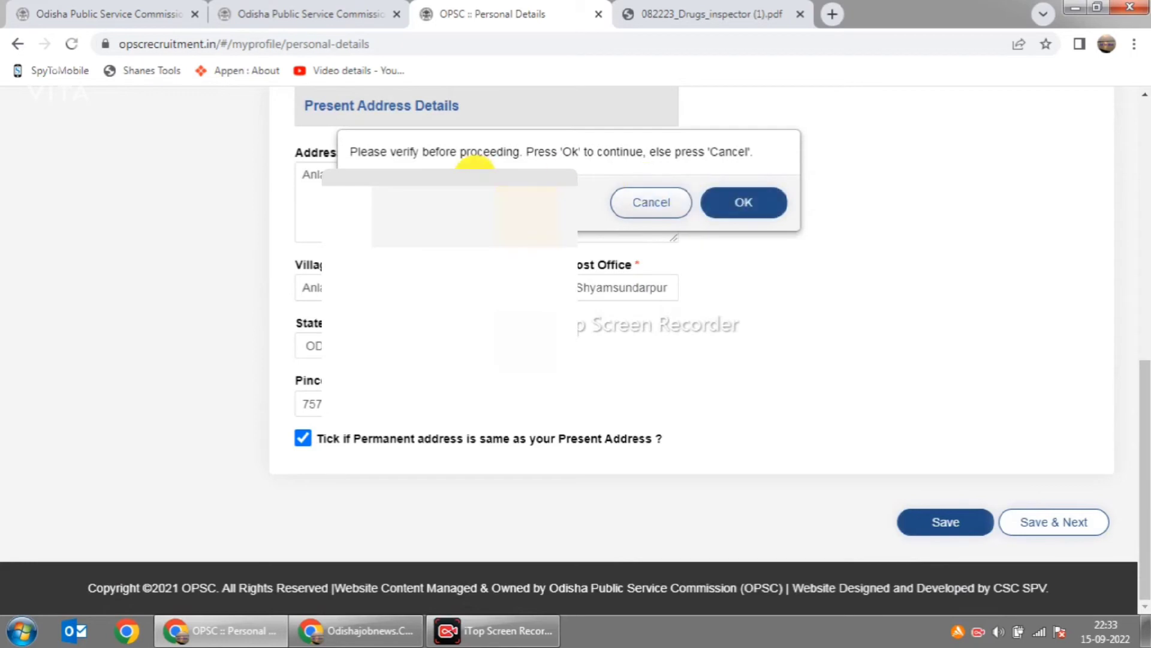
{"action": "left_click", "coordinate": [740, 201]}
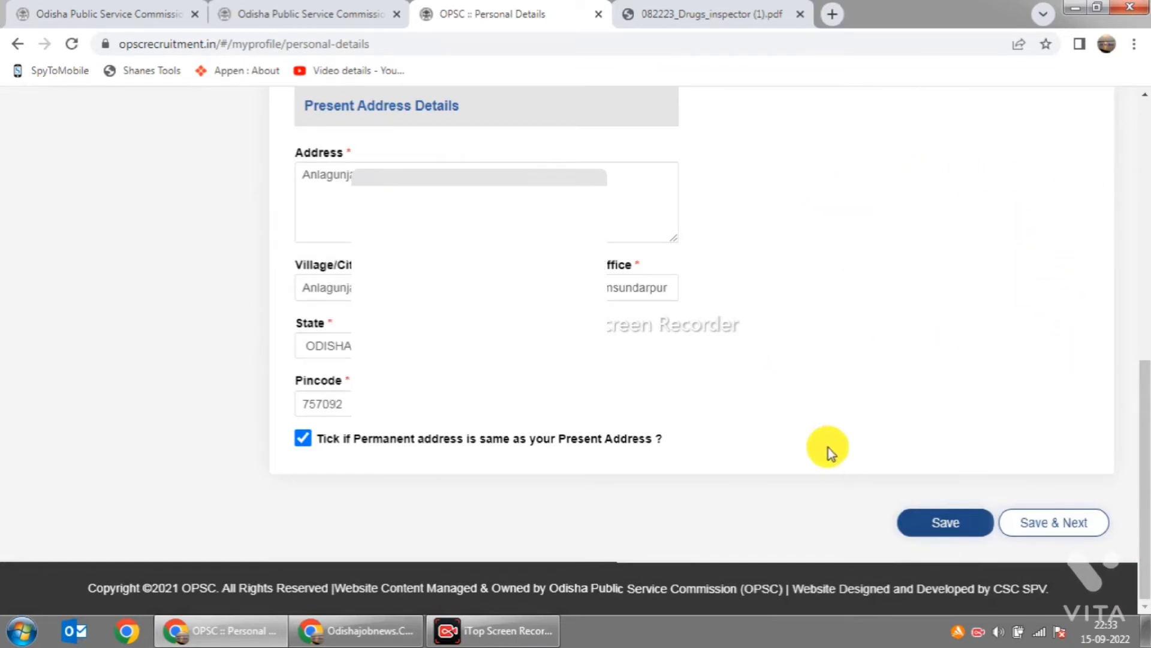
{"action": "scroll", "coordinate": [829, 448], "scroll_direction": "up", "scroll_amount": 7}
{"action": "scroll", "coordinate": [917, 386], "scroll_direction": "up", "scroll_amount": 2}
{"action": "scroll", "coordinate": [911, 386], "scroll_direction": "down", "scroll_amount": 4}
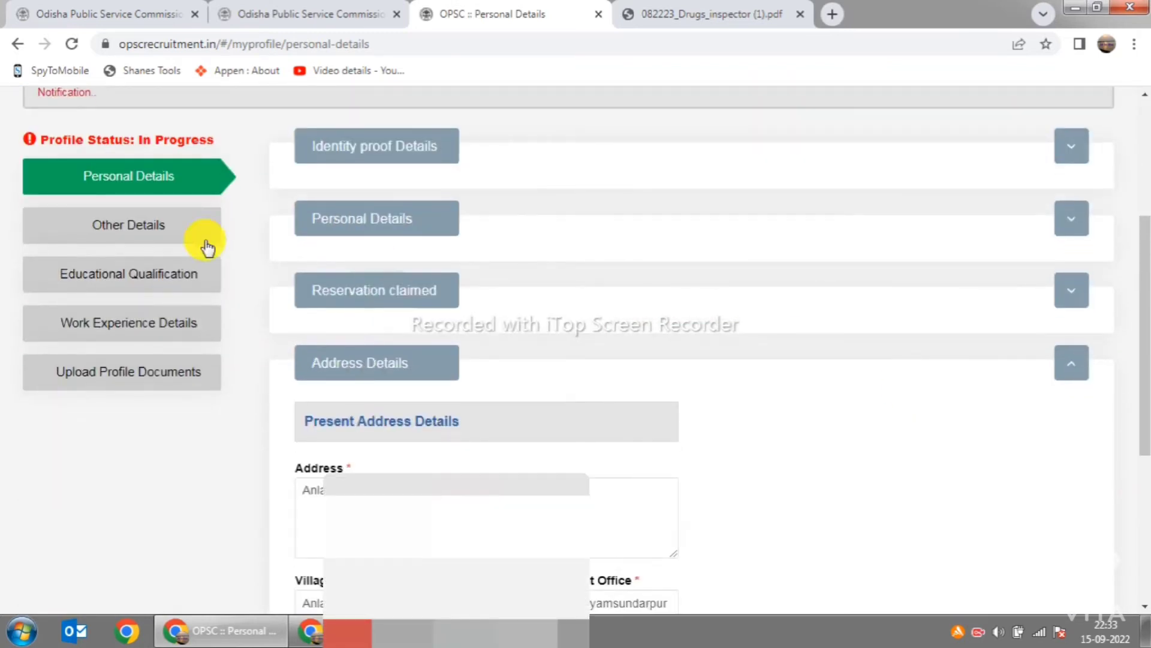
{"action": "scroll", "coordinate": [128, 215], "scroll_direction": "up", "scroll_amount": 4}
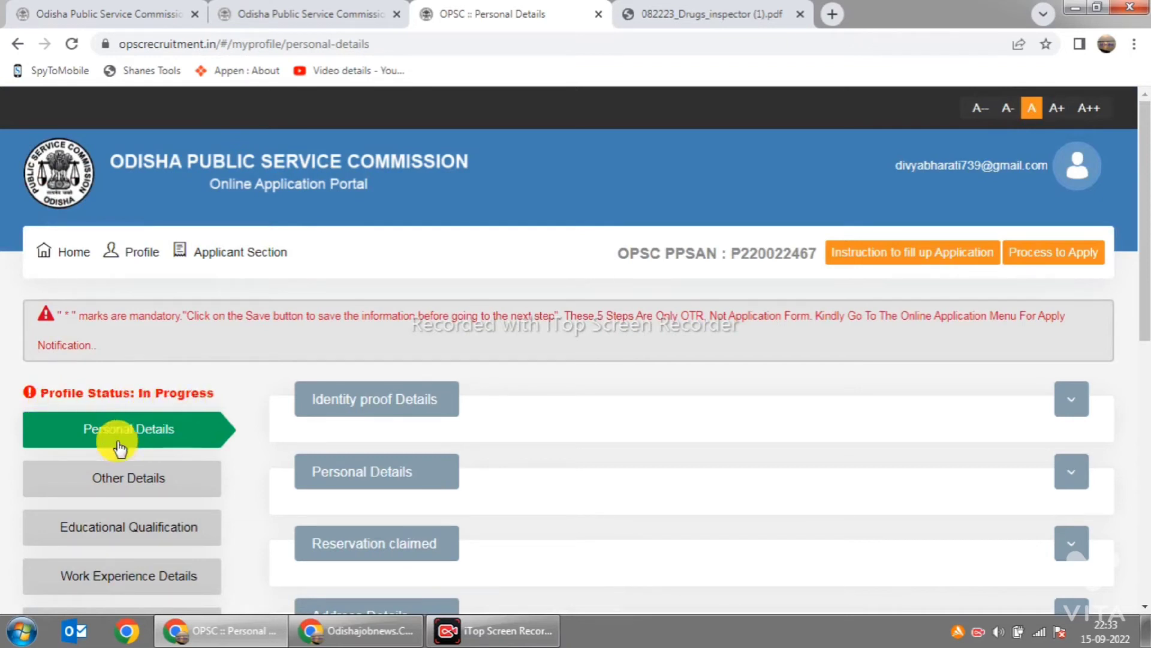
{"action": "scroll", "coordinate": [226, 426], "scroll_direction": "down", "scroll_amount": 1}
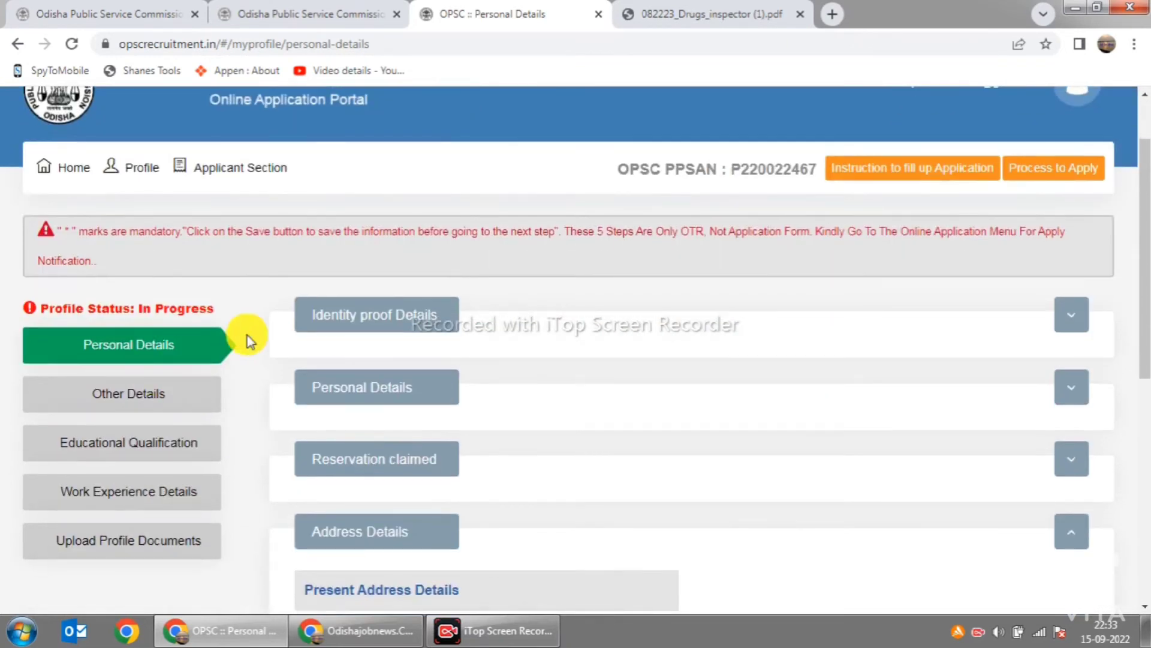
Step: On Other Details, answer No to the ex-serviceman and sportsperson questions
{"action": "left_click", "coordinate": [136, 402]}
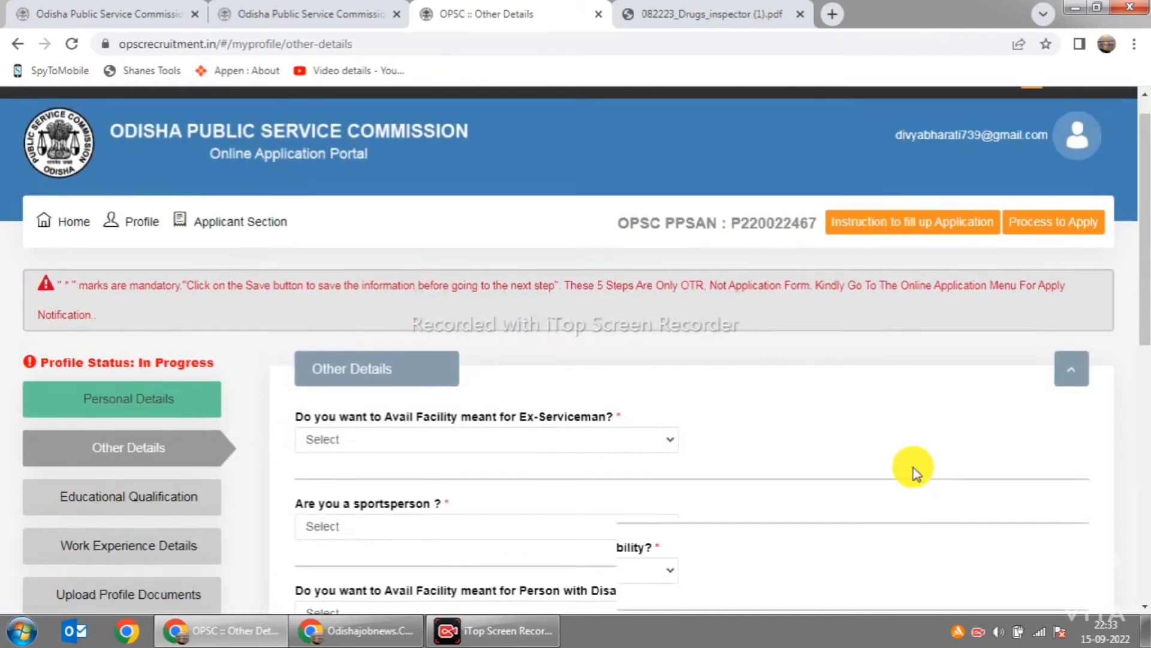
{"action": "scroll", "coordinate": [809, 465], "scroll_direction": "down", "scroll_amount": 1}
{"action": "scroll", "coordinate": [701, 458], "scroll_direction": "down", "scroll_amount": 1}
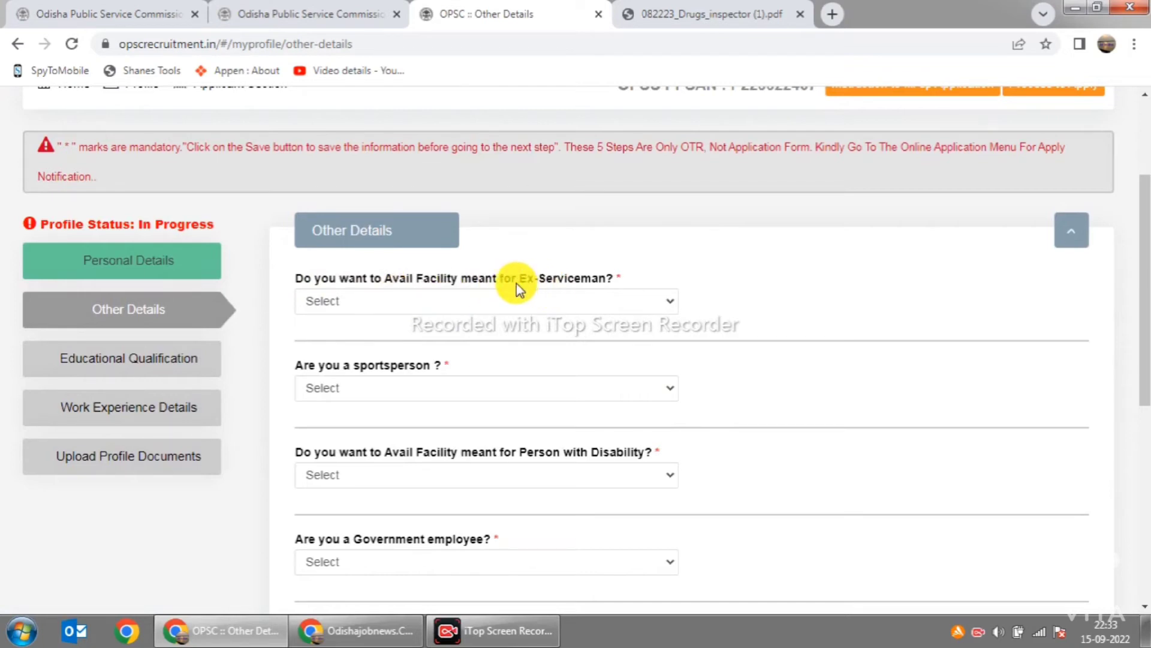
{"action": "left_click", "coordinate": [670, 305]}
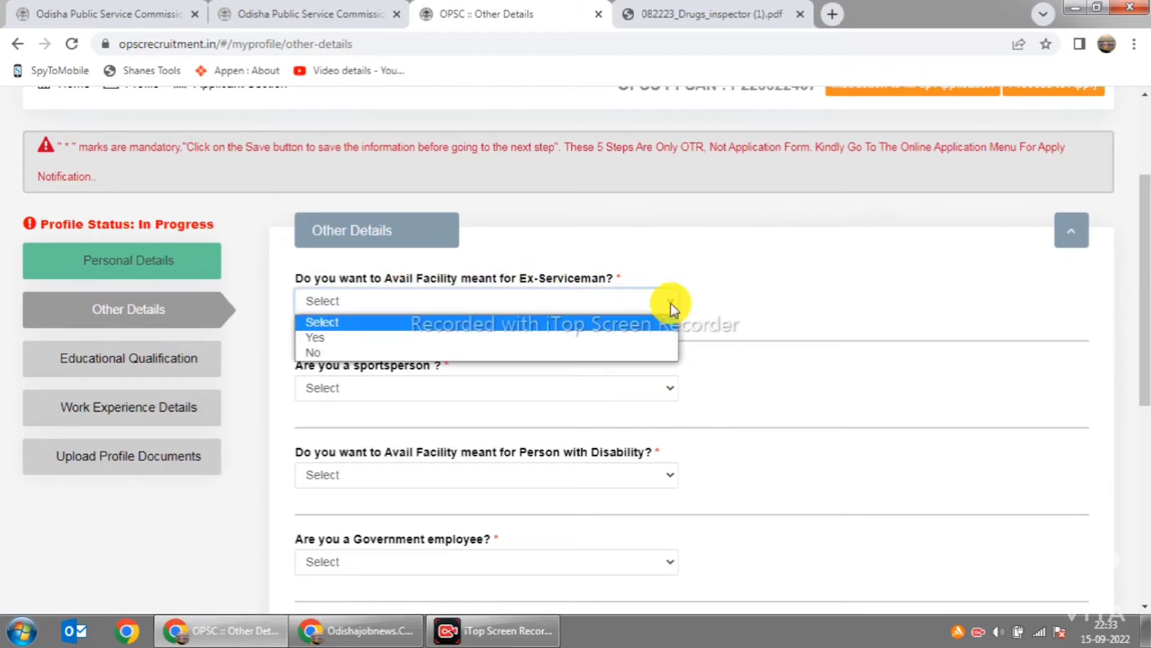
{"action": "left_click", "coordinate": [553, 353]}
{"action": "scroll", "coordinate": [829, 334], "scroll_direction": "down", "scroll_amount": 1}
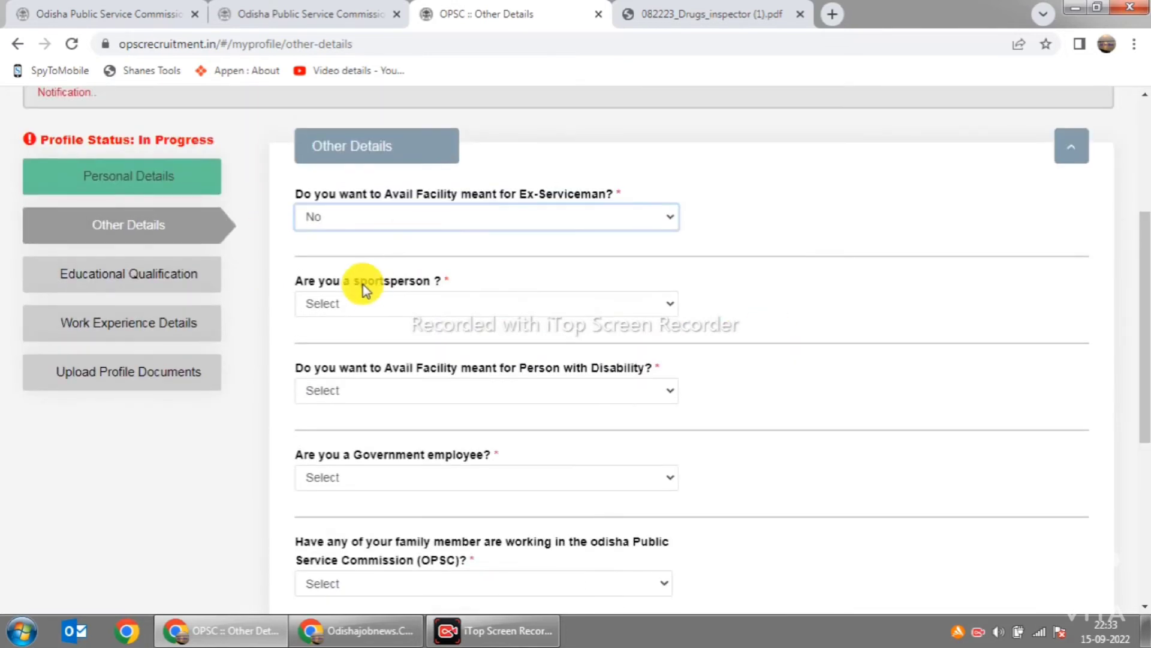
{"action": "left_click", "coordinate": [668, 306]}
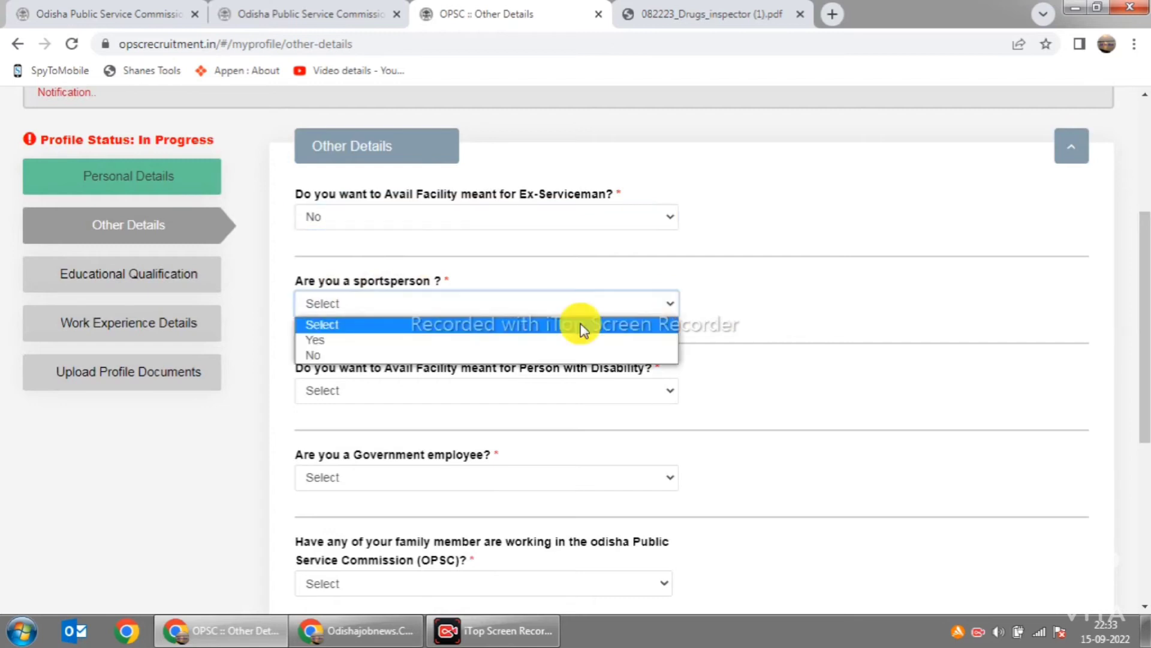
{"action": "left_click", "coordinate": [531, 355]}
Step: Answer No to the disability facility, government employee and OPSC family-member questions
{"action": "scroll", "coordinate": [503, 305], "scroll_direction": "down", "scroll_amount": 1}
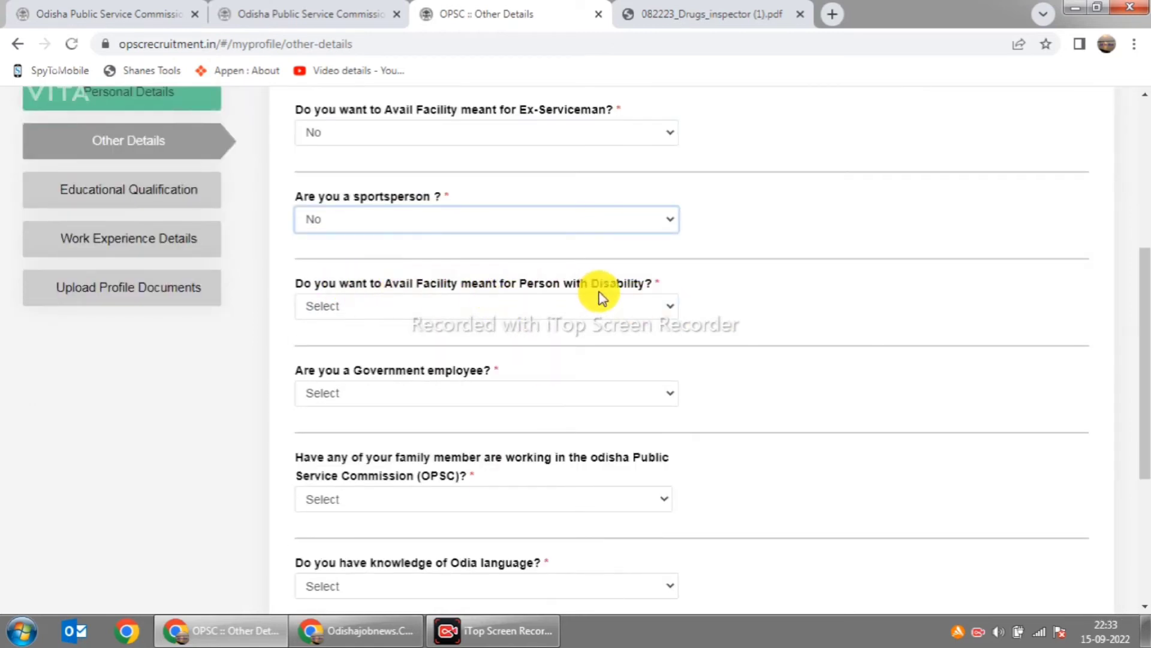
{"action": "left_click", "coordinate": [668, 307]}
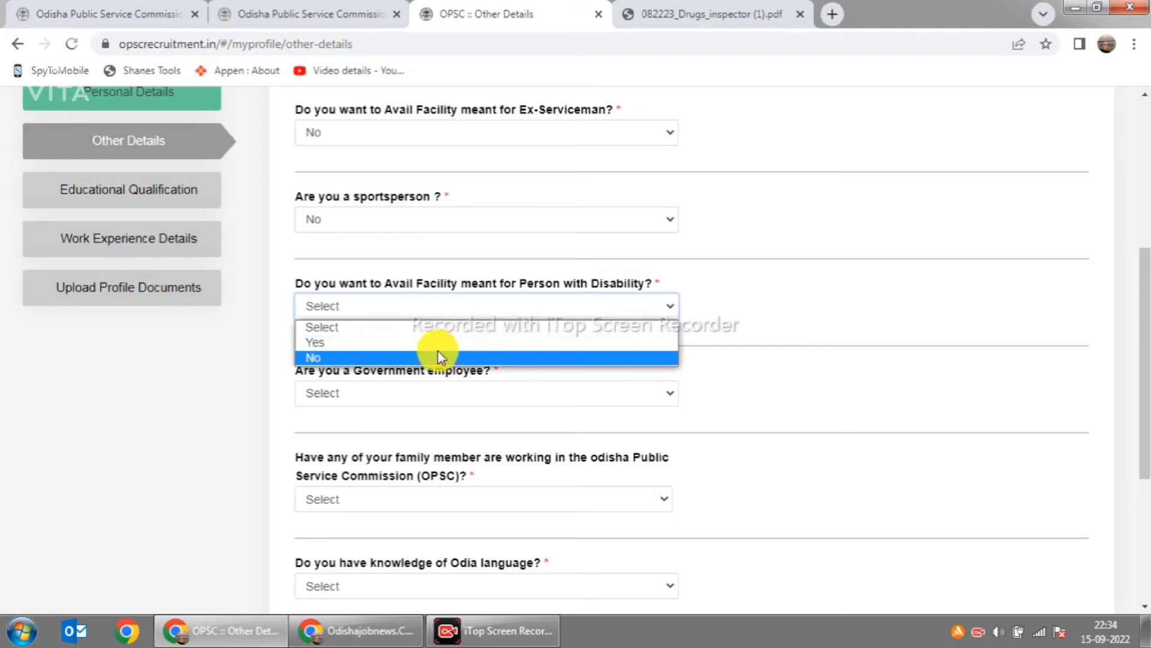
{"action": "left_click", "coordinate": [361, 357]}
{"action": "scroll", "coordinate": [727, 310], "scroll_direction": "down", "scroll_amount": 3}
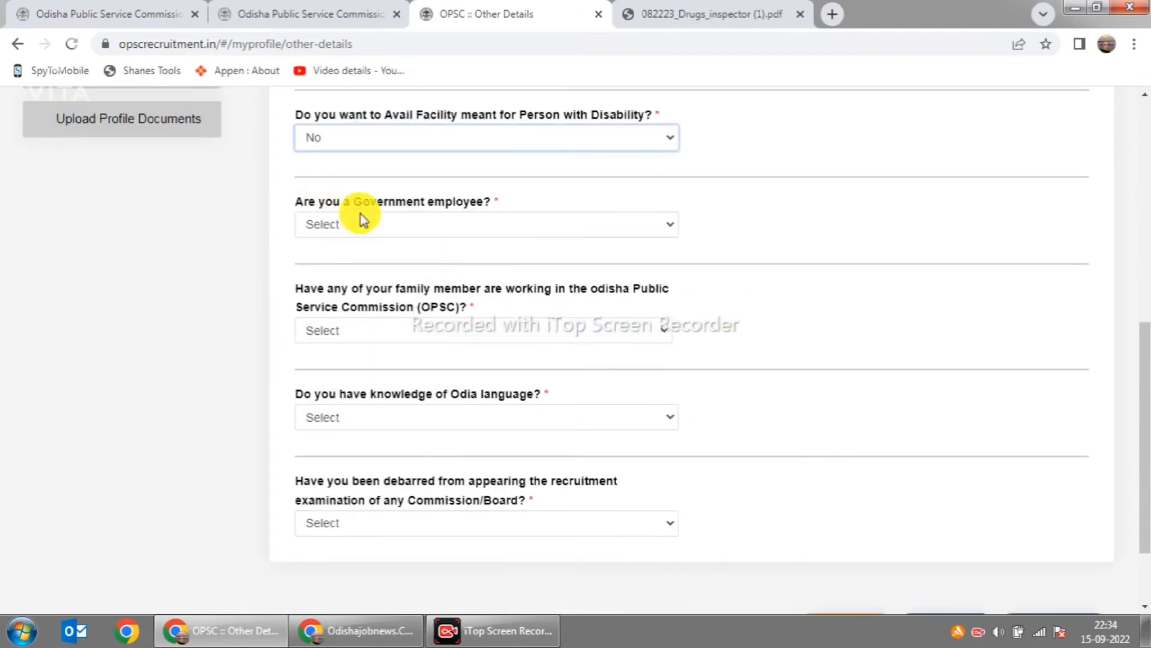
{"action": "left_click", "coordinate": [672, 230]}
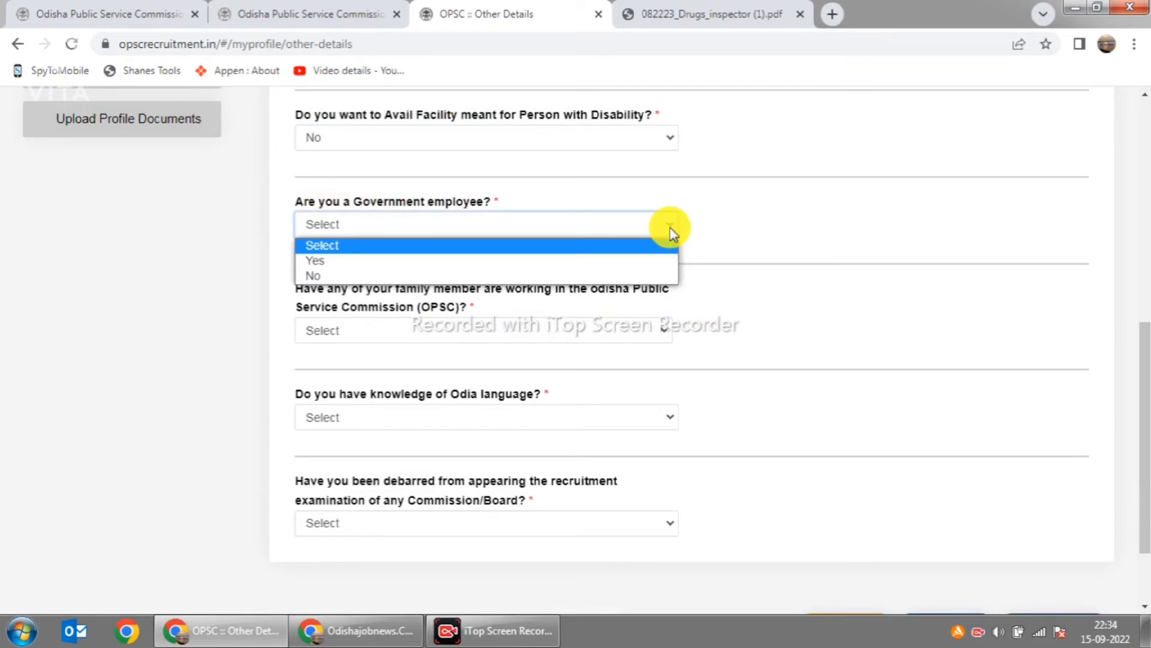
{"action": "left_click", "coordinate": [603, 275]}
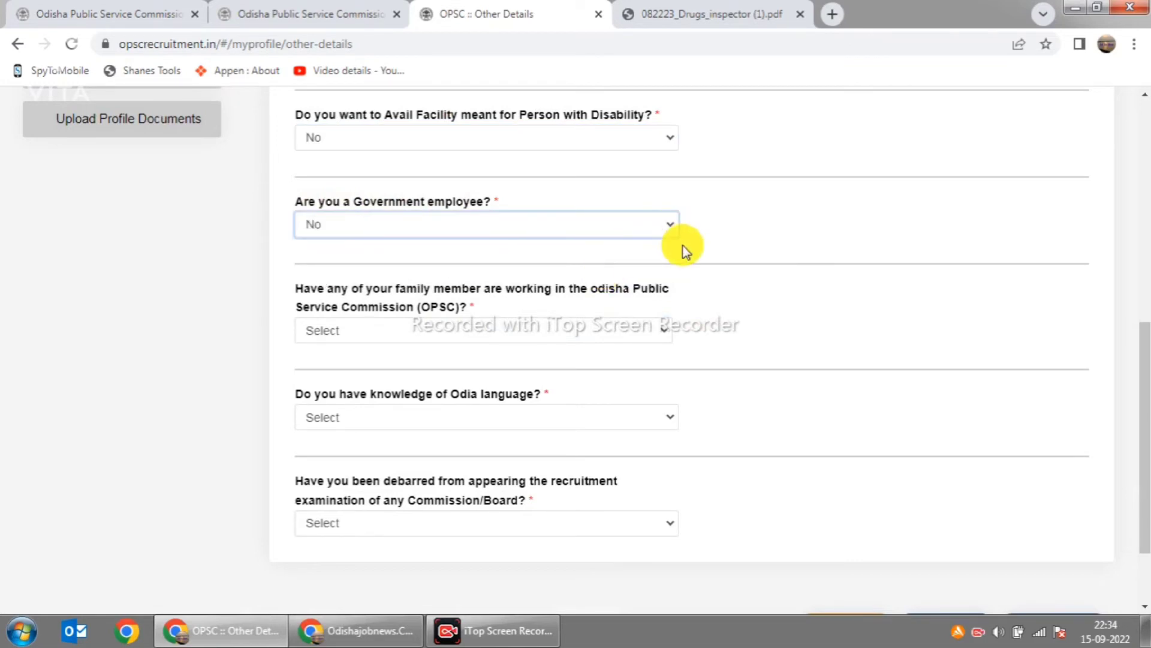
{"action": "scroll", "coordinate": [672, 245], "scroll_direction": "down", "scroll_amount": 2}
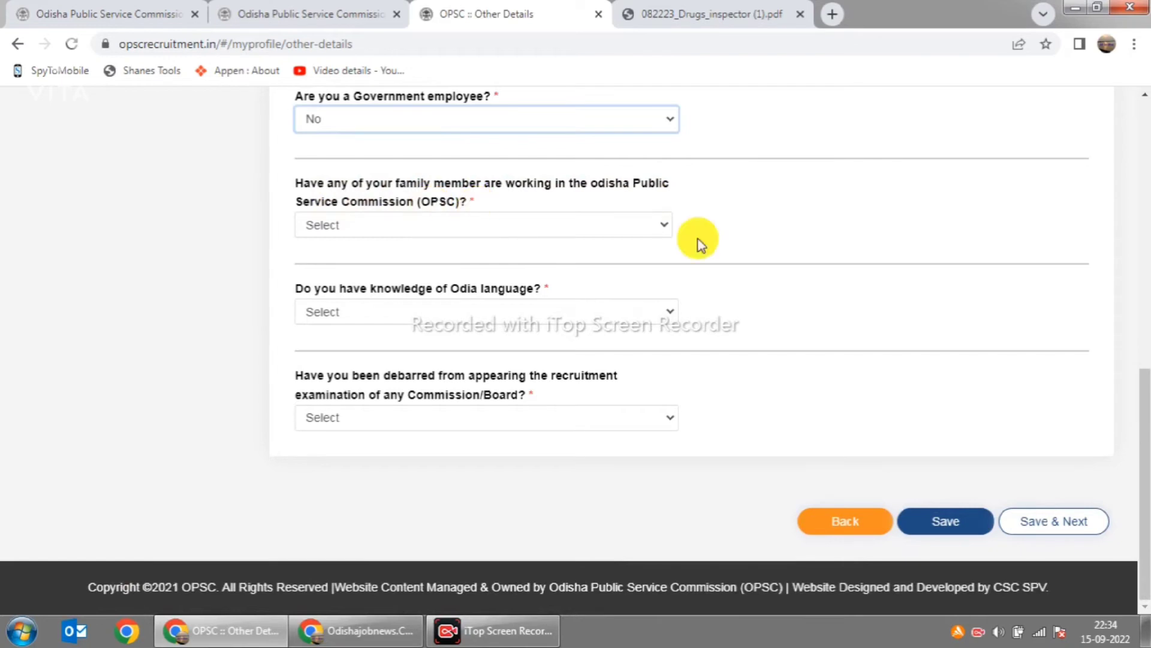
{"action": "left_click", "coordinate": [661, 230]}
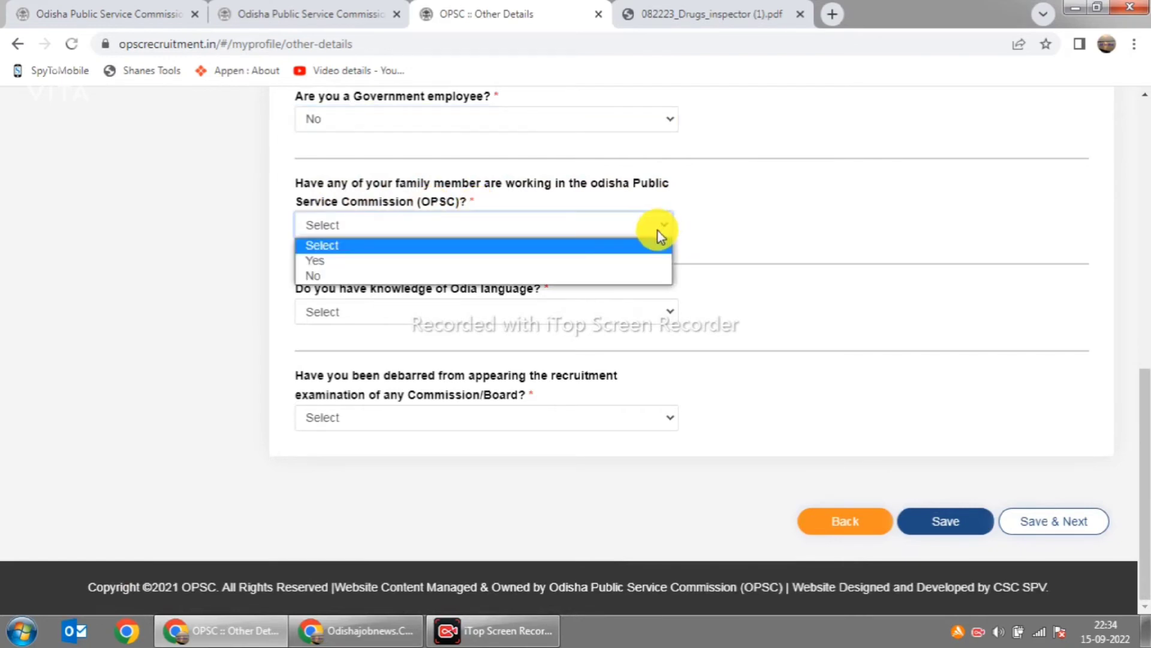
{"action": "left_click", "coordinate": [615, 276]}
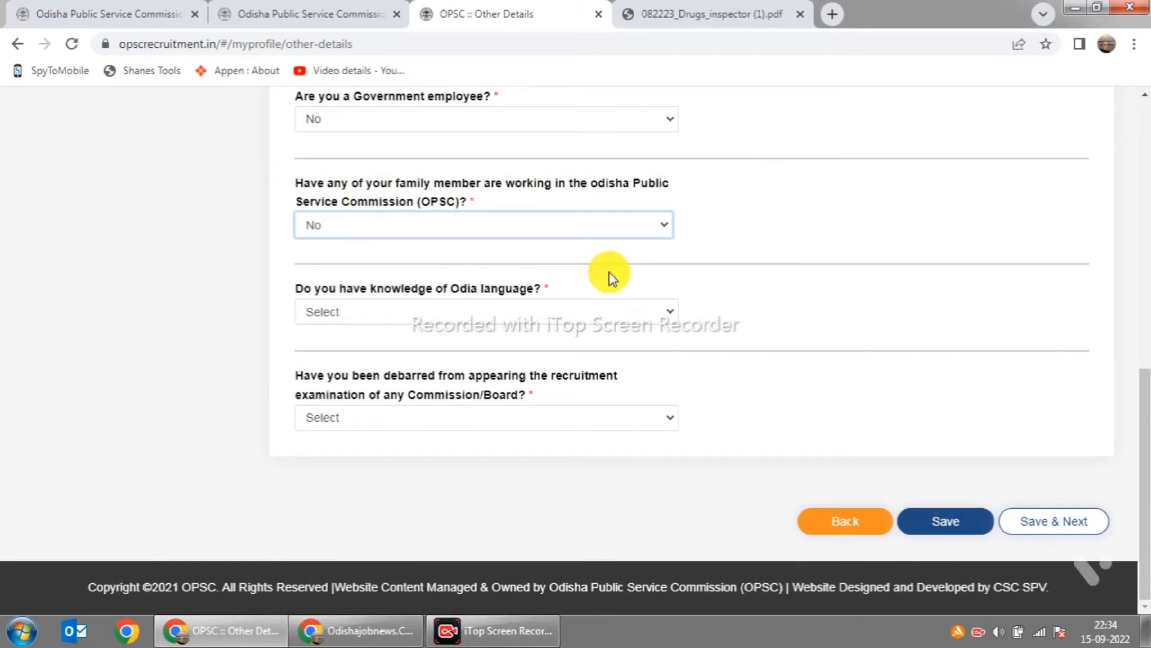
{"action": "left_click", "coordinate": [666, 313]}
Step: Answer Yes to knowing Odia and select all three activities: Speak, Read and Write
{"action": "left_click", "coordinate": [537, 350]}
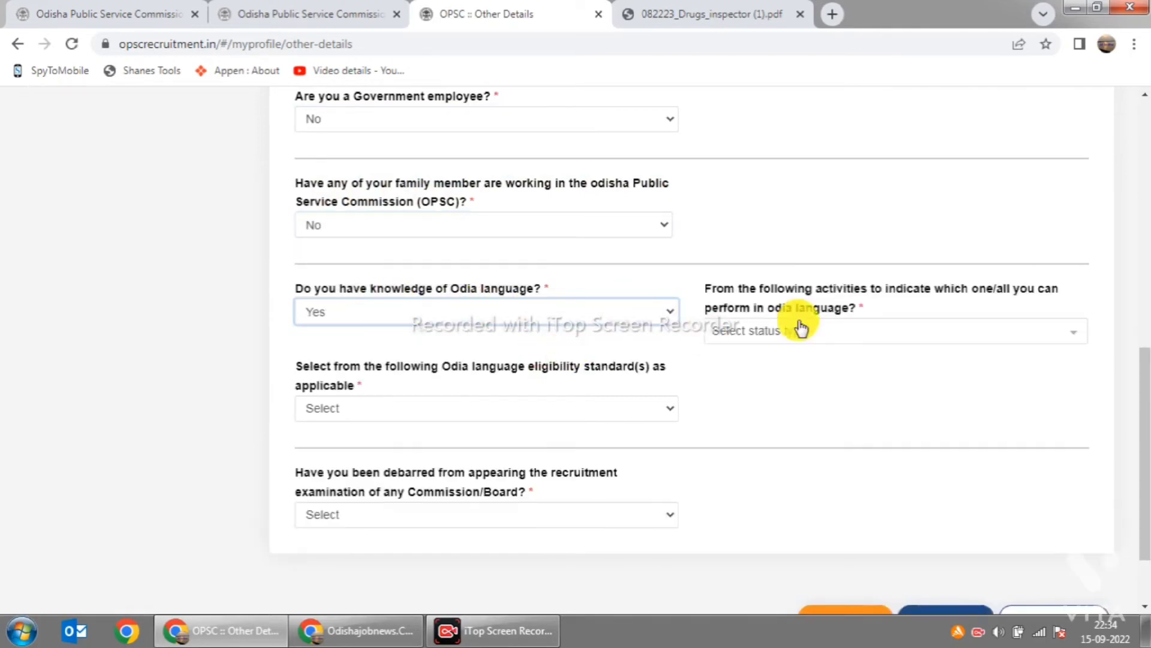
{"action": "scroll", "coordinate": [791, 330], "scroll_direction": "down", "scroll_amount": 2}
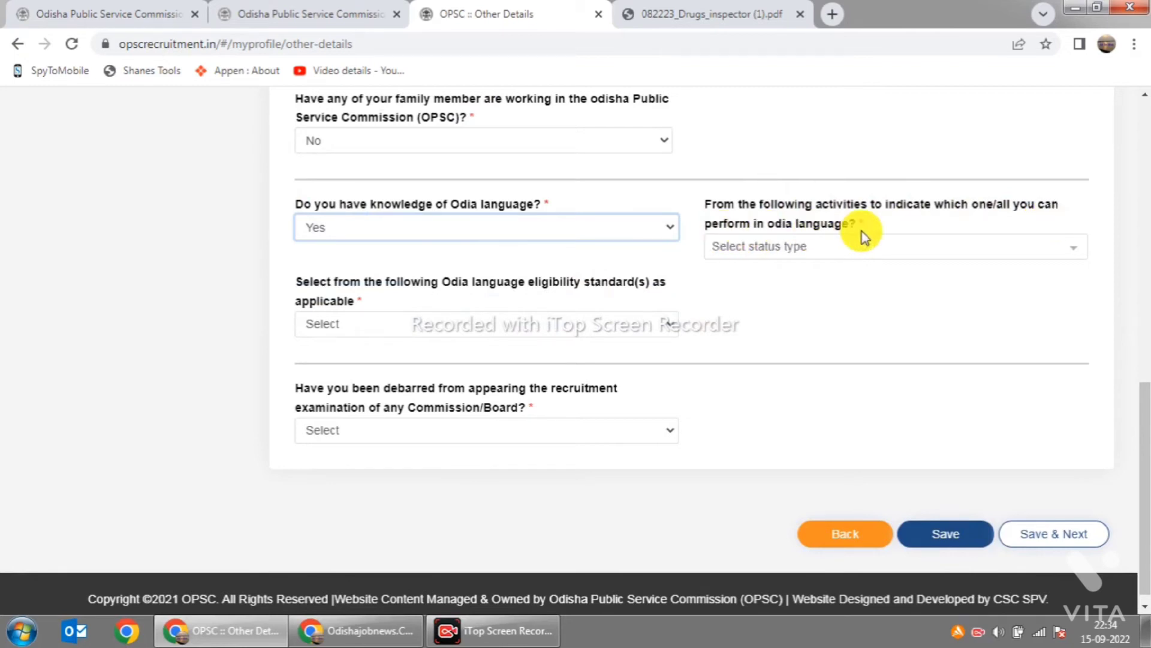
{"action": "left_click", "coordinate": [1066, 251]}
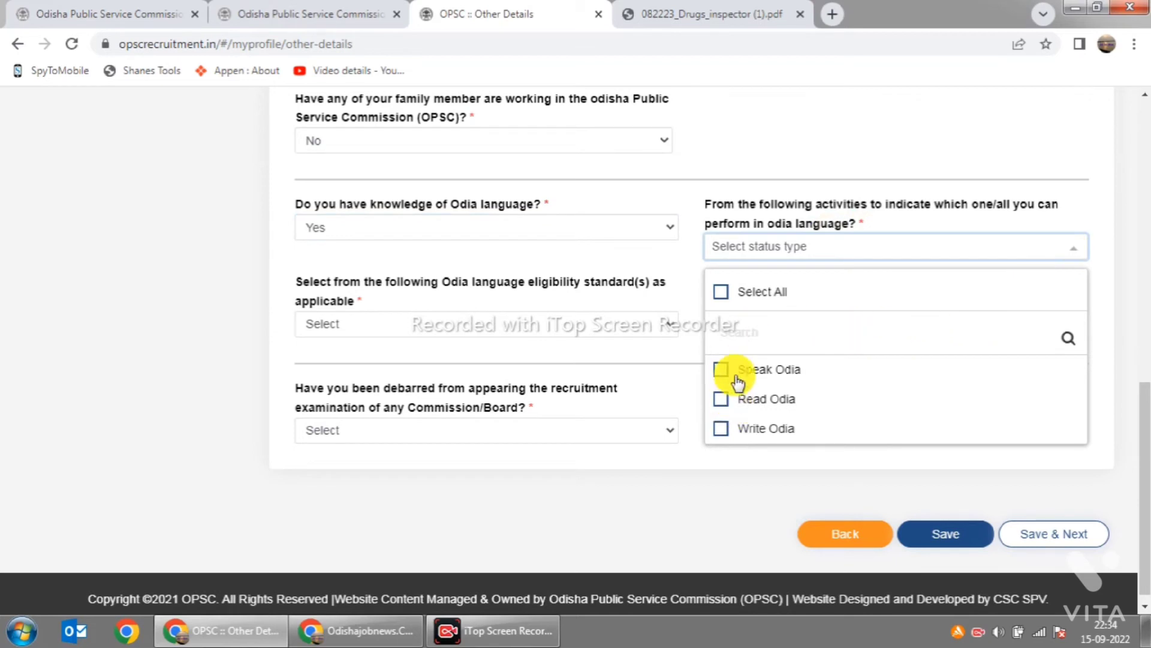
{"action": "left_click", "coordinate": [721, 291]}
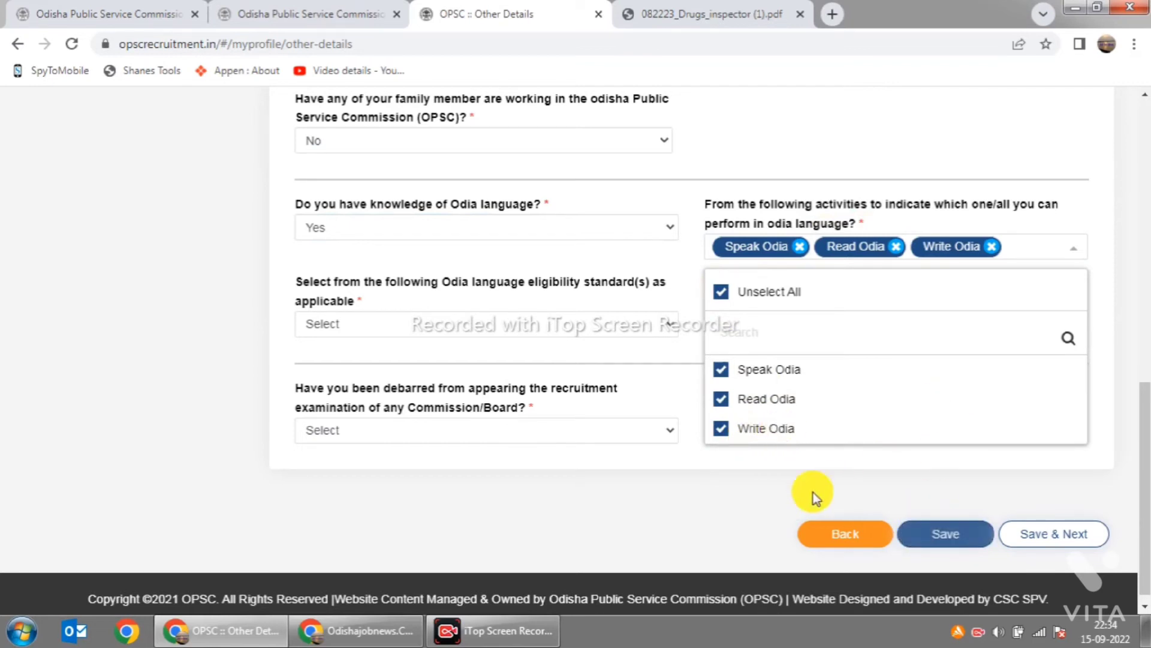
{"action": "left_click", "coordinate": [689, 483]}
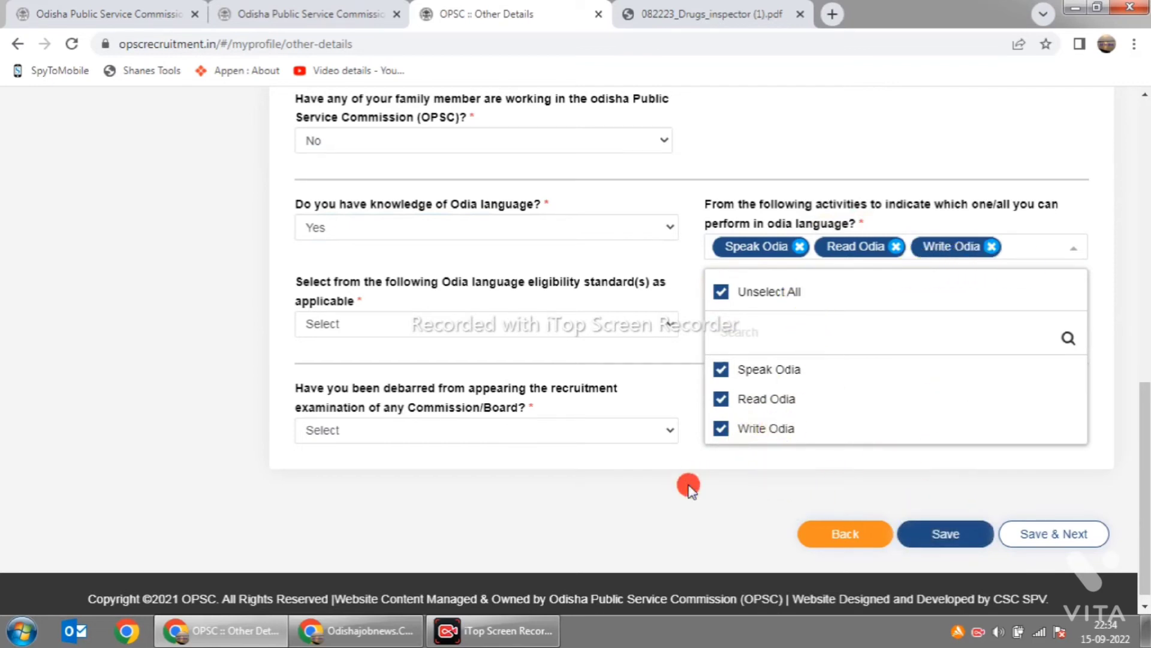
Step: Set the Odia eligibility standard to Passed Matriculation with Odia medium
{"action": "left_click", "coordinate": [657, 327]}
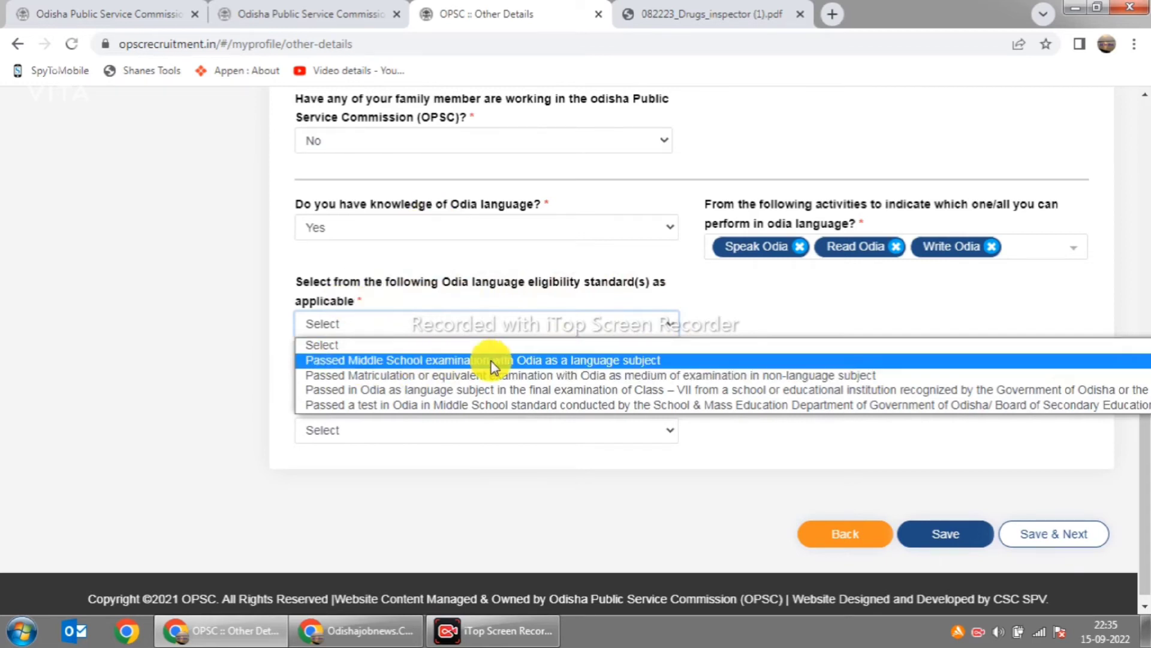
{"action": "left_click", "coordinate": [690, 361]}
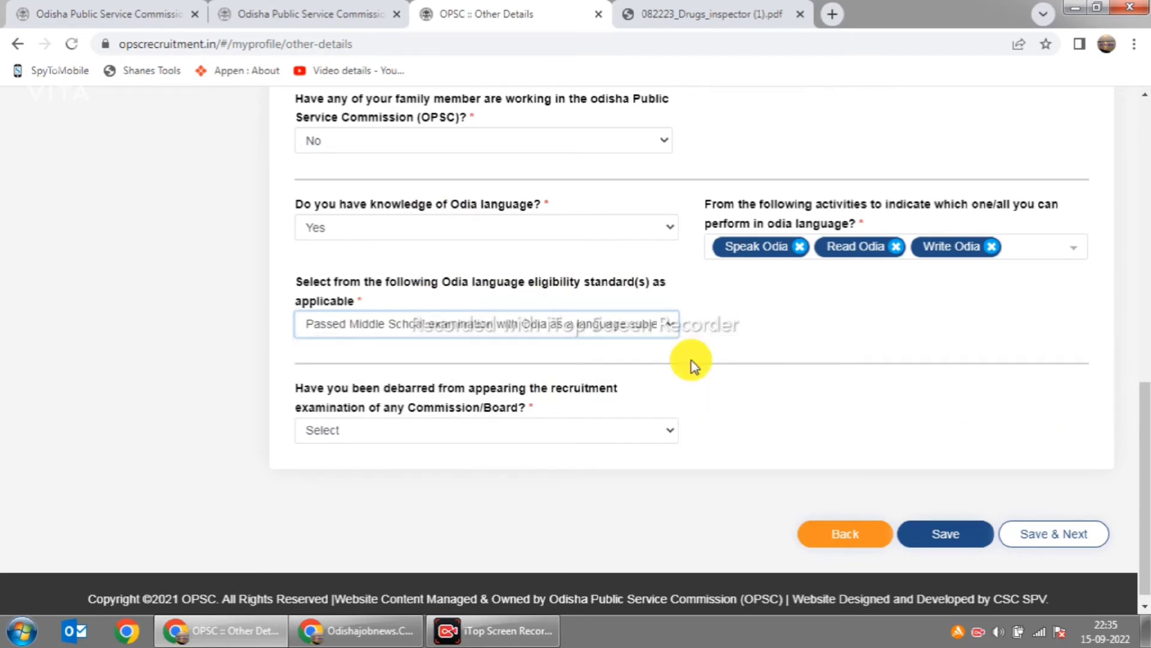
{"action": "left_click", "coordinate": [676, 331]}
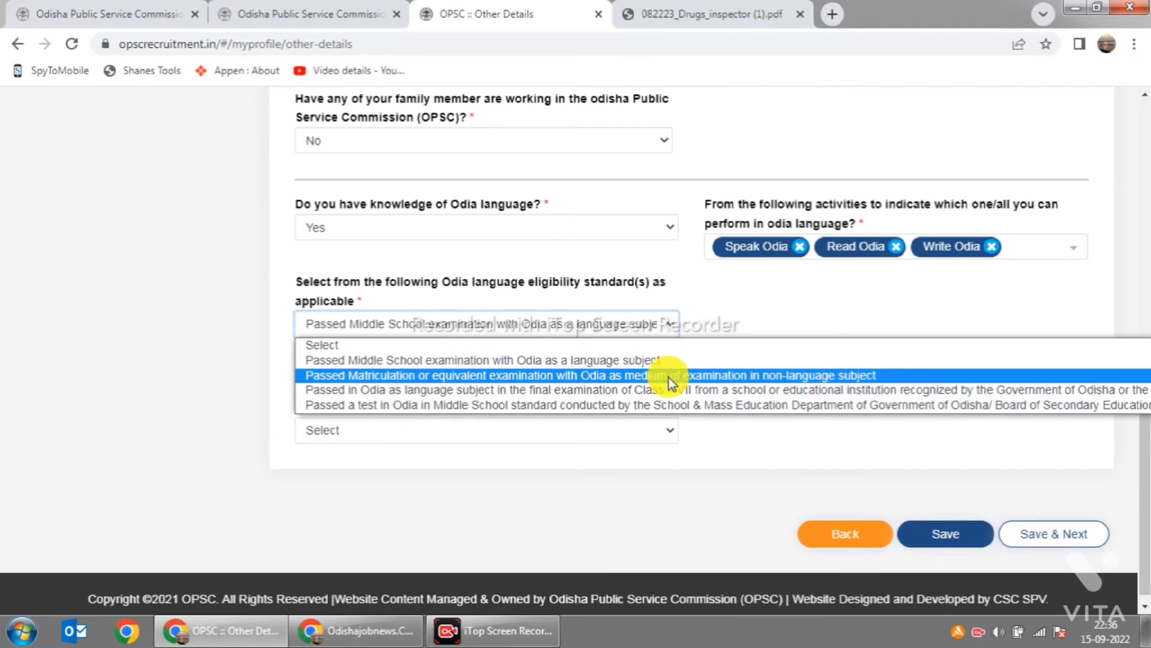
{"action": "left_click", "coordinate": [883, 378]}
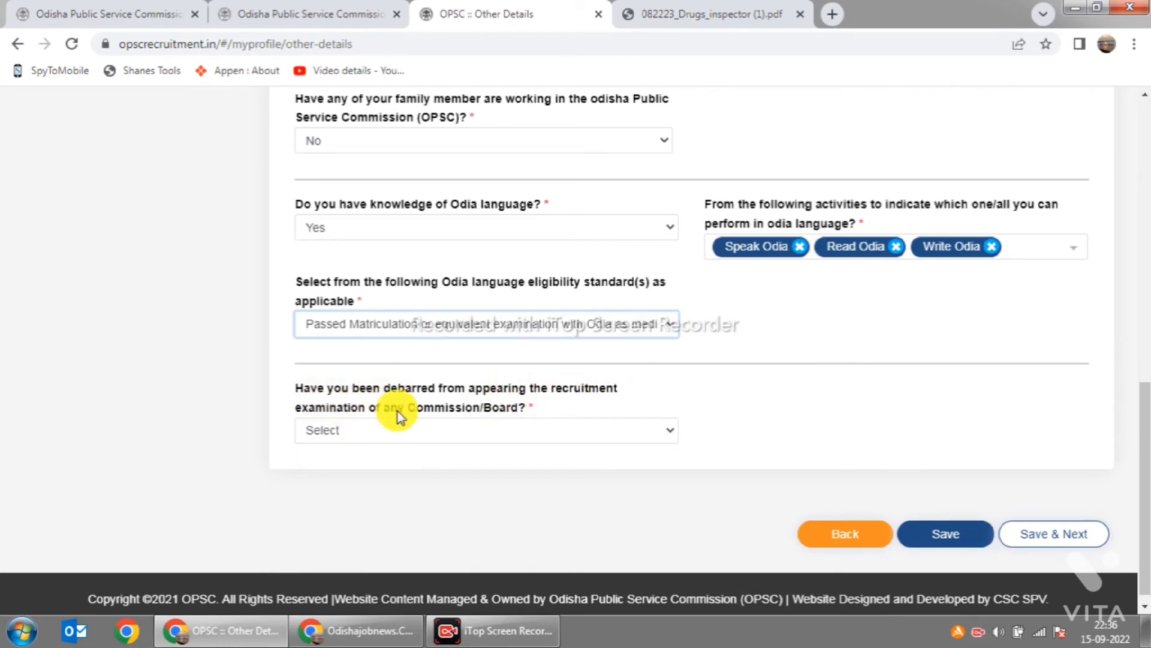
Step: Answer No to the question about being debarred
{"action": "left_click", "coordinate": [666, 434]}
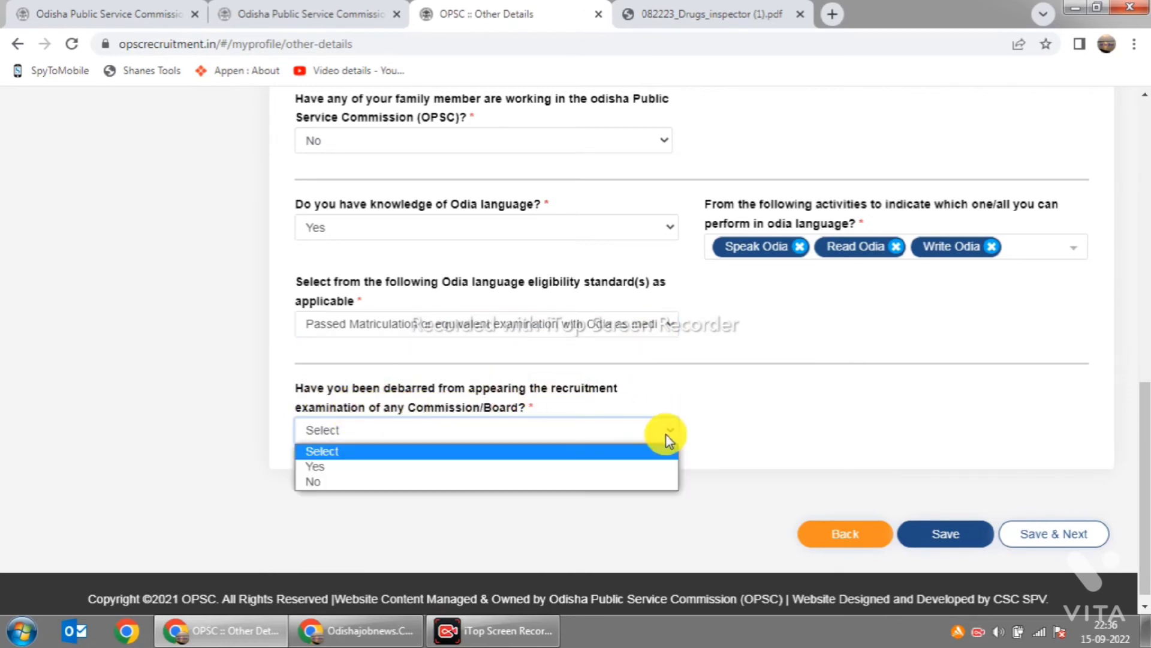
{"action": "left_click", "coordinate": [3, 273]}
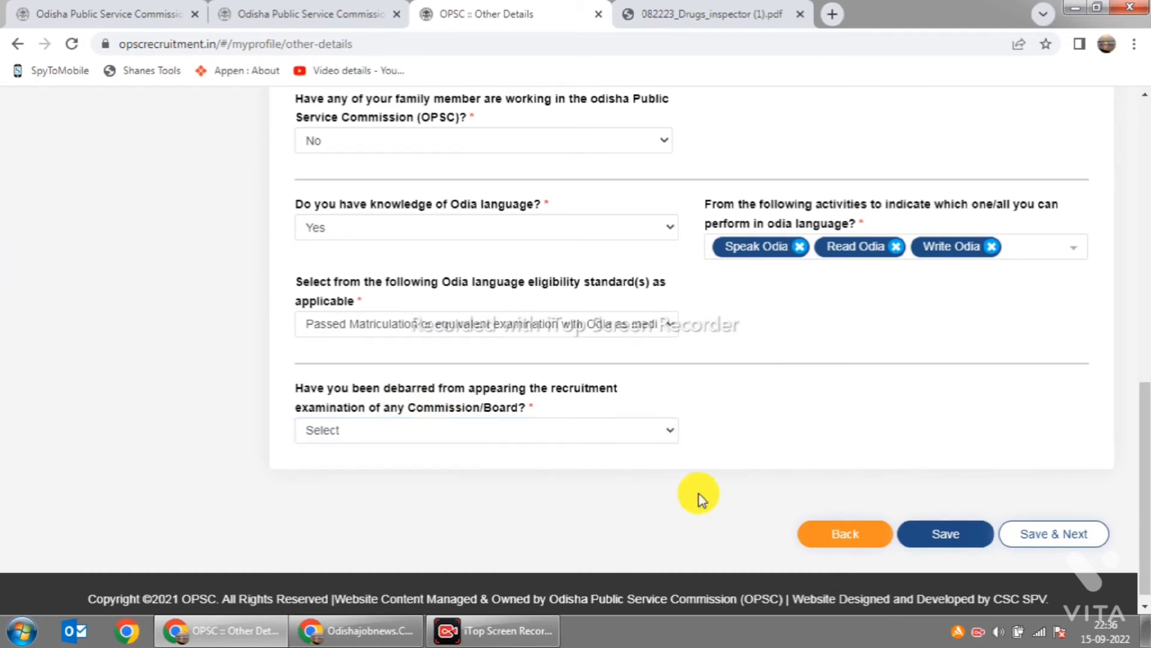
{"action": "left_click", "coordinate": [660, 432]}
{"action": "left_click", "coordinate": [548, 483]}
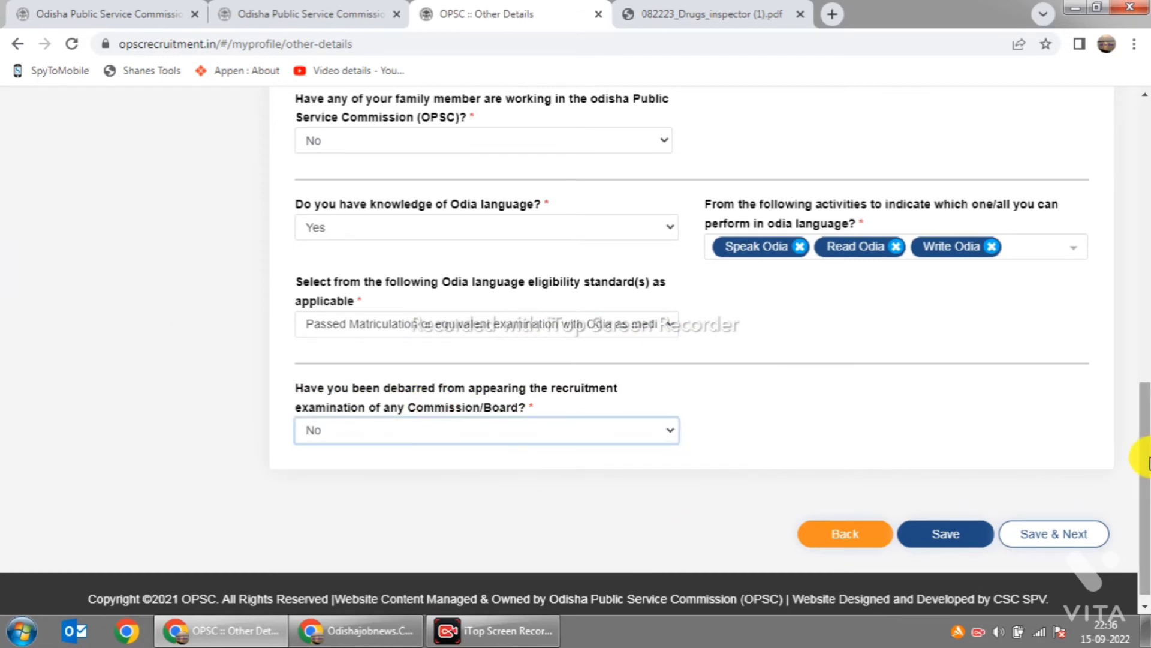
{"action": "scroll", "coordinate": [1082, 492], "scroll_direction": "up", "scroll_amount": 4}
{"action": "scroll", "coordinate": [514, 322], "scroll_direction": "up", "scroll_amount": 5}
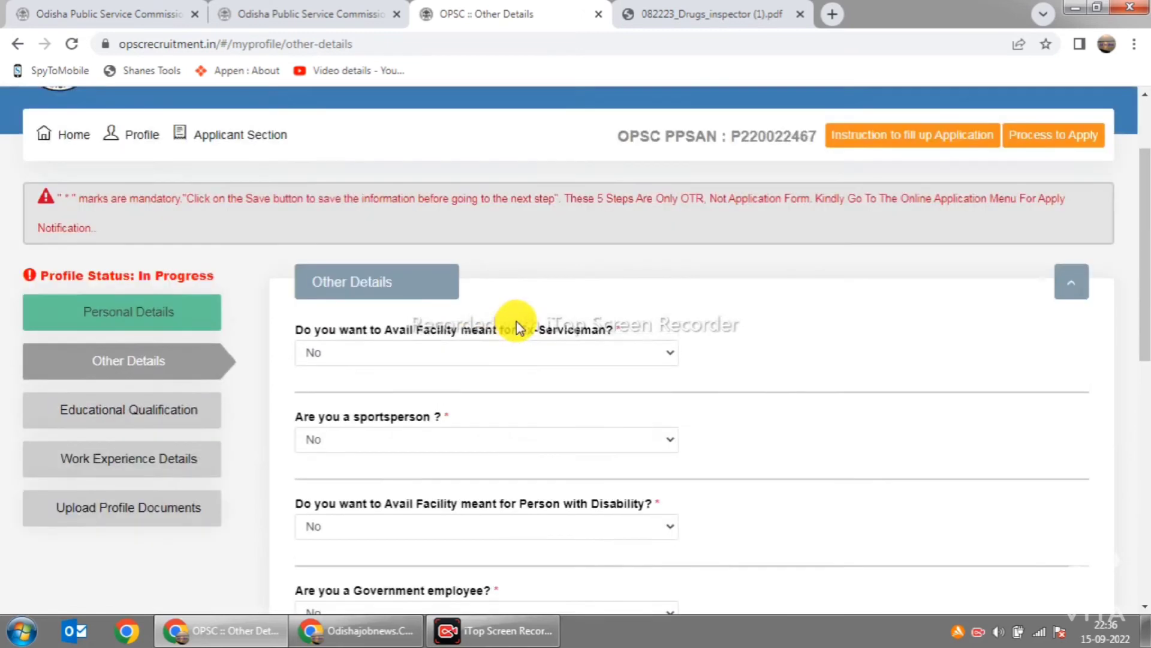
{"action": "scroll", "coordinate": [818, 398], "scroll_direction": "down", "scroll_amount": 10}
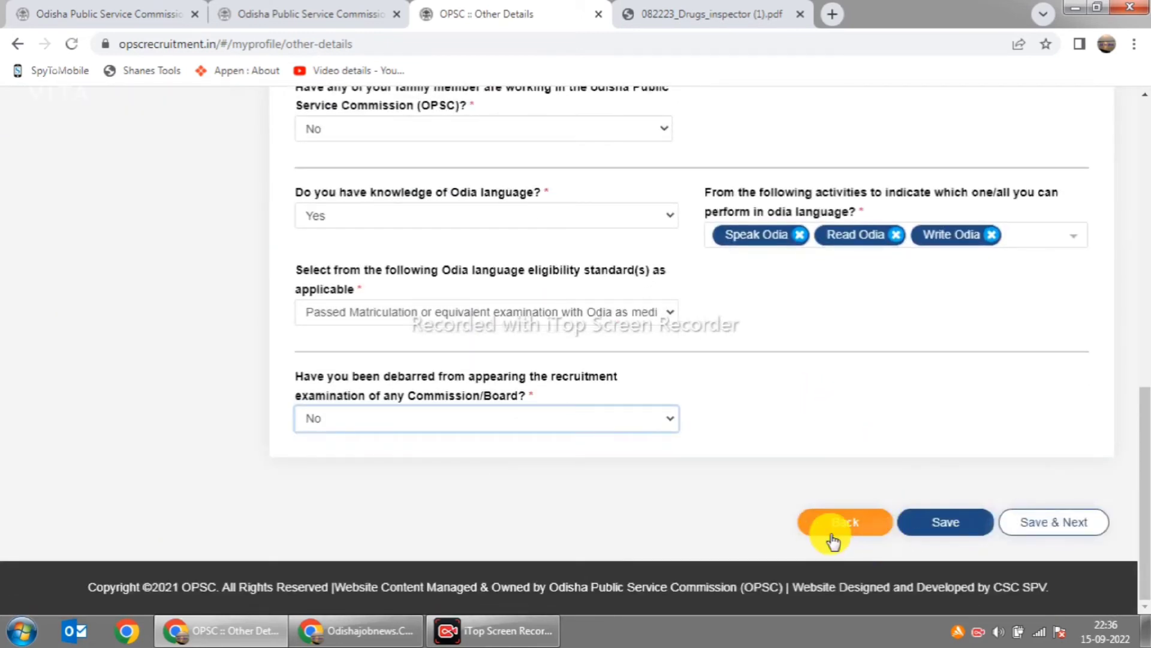
Step: Save the Other Details answers and confirm the 'Please verify before proceeding' prompt
{"action": "left_click", "coordinate": [954, 519]}
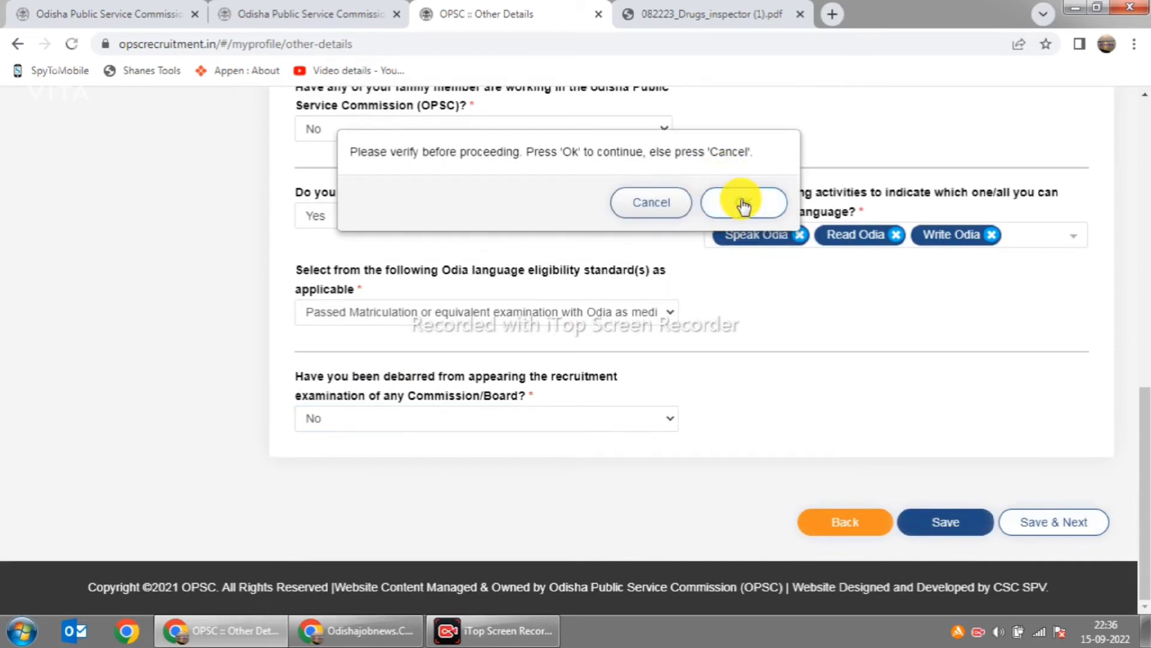
{"action": "left_click", "coordinate": [743, 205]}
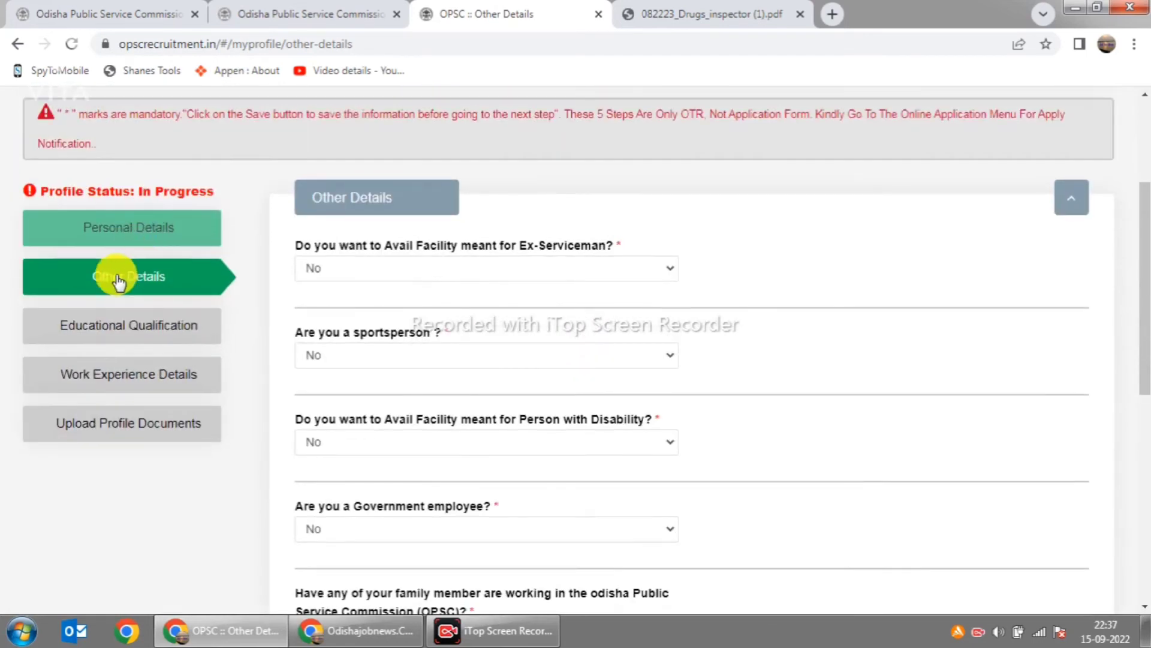
Step: Go to Educational Qualification and start a new qualification record
{"action": "left_click", "coordinate": [143, 332]}
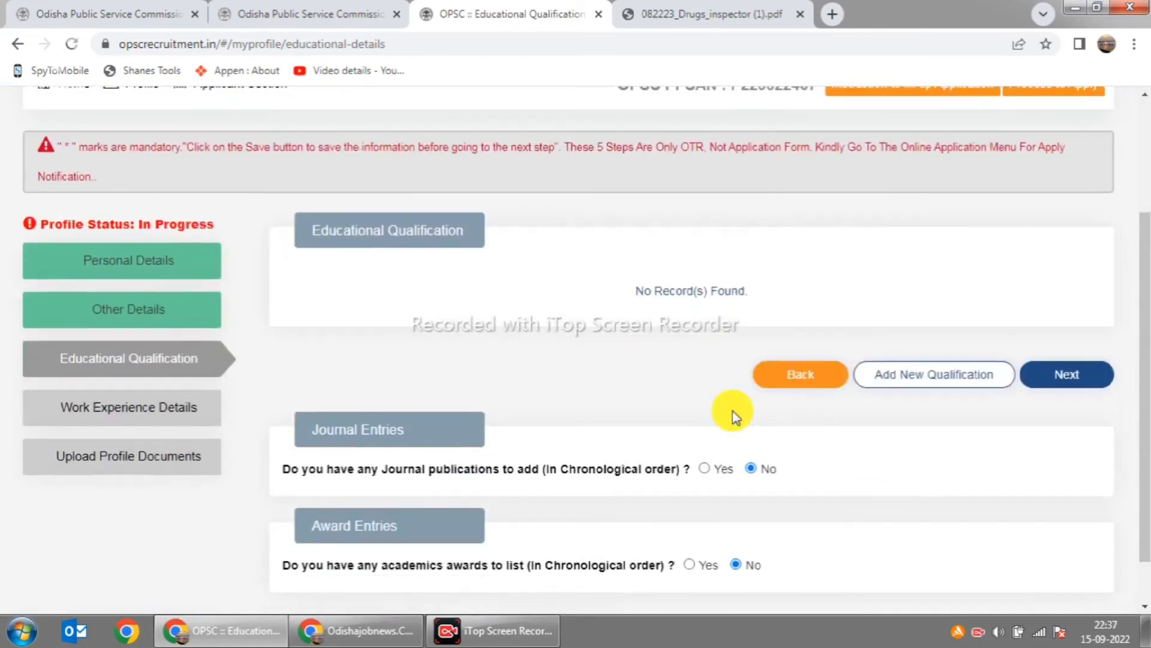
{"action": "scroll", "coordinate": [729, 413], "scroll_direction": "down", "scroll_amount": 1}
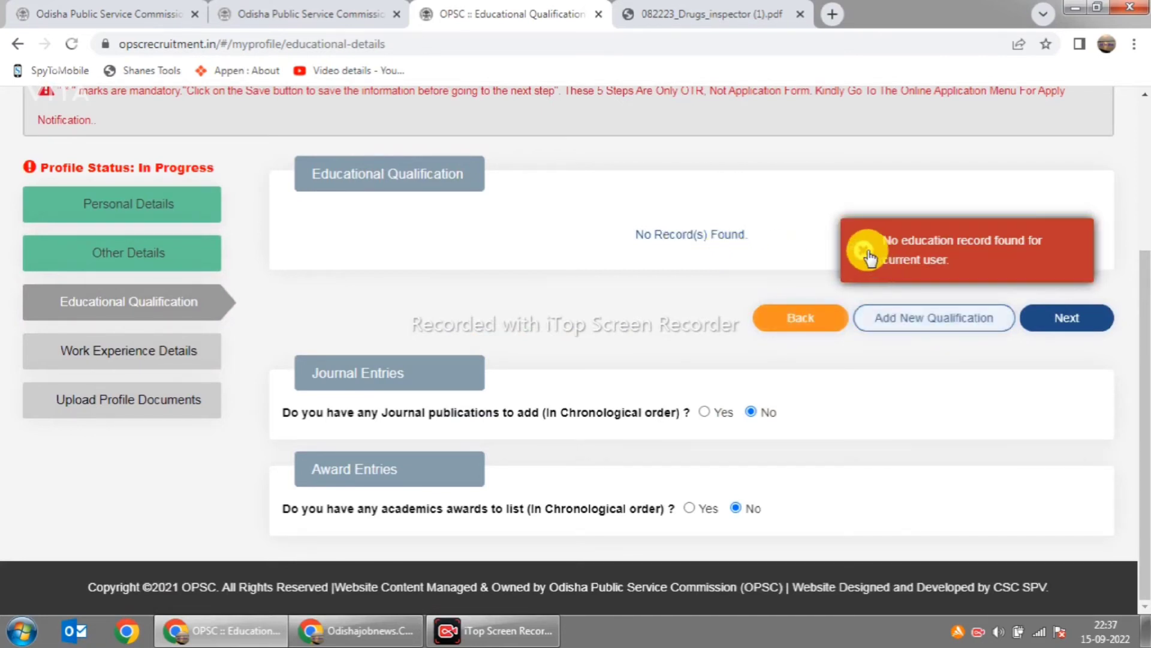
{"action": "left_click", "coordinate": [950, 318]}
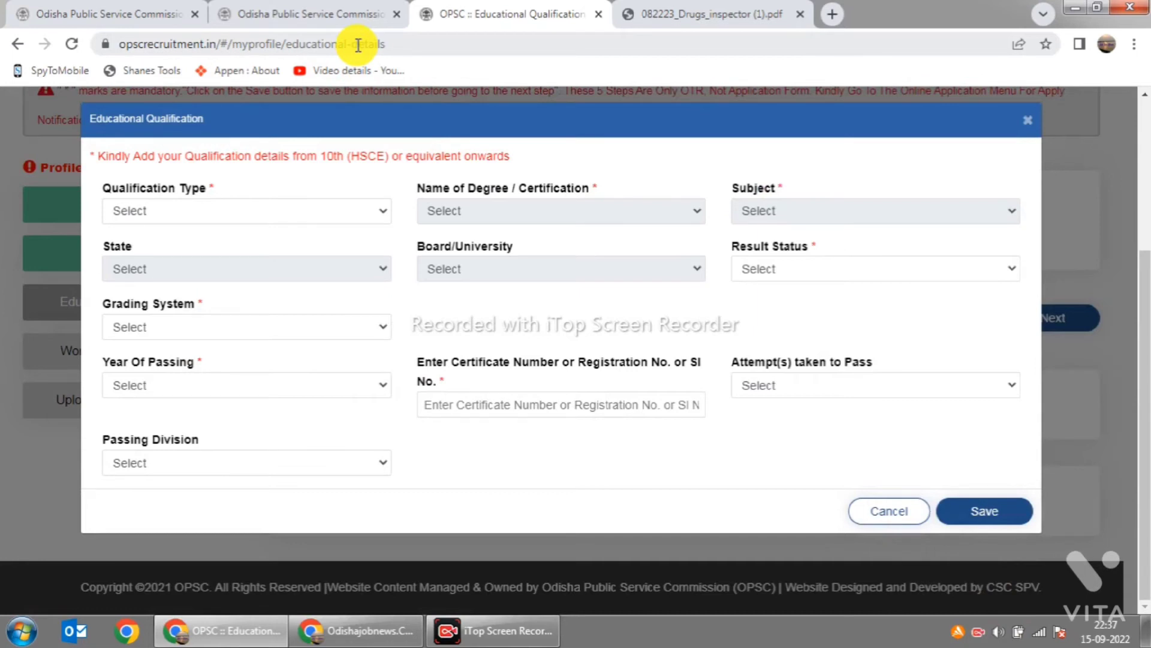
Step: Set qualification type and degree to 10th (HSCE) or equivalent, subject HSCE/10th Subjects
{"action": "left_click", "coordinate": [380, 212]}
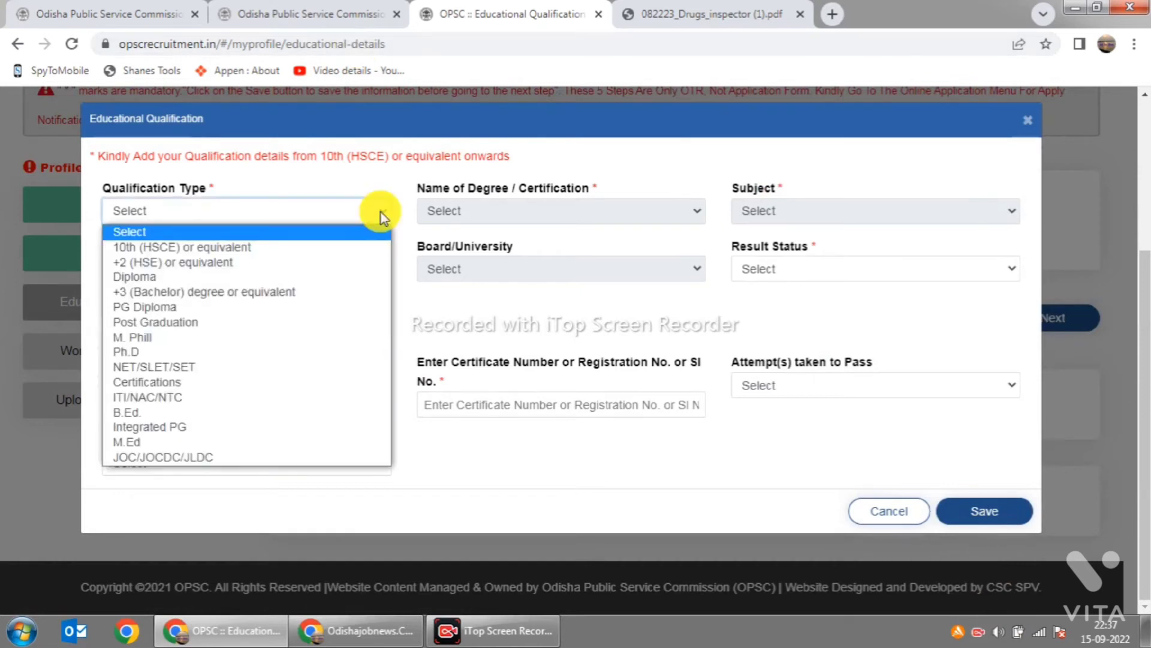
{"action": "left_click", "coordinate": [343, 247]}
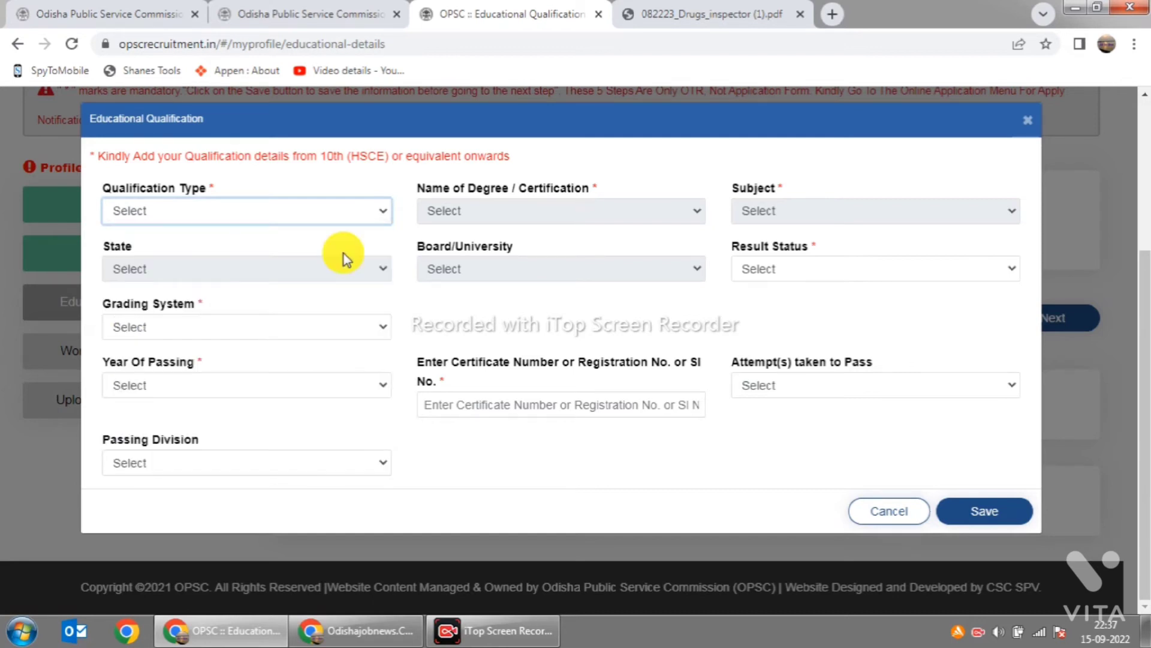
{"action": "left_click", "coordinate": [480, 211]}
{"action": "left_click", "coordinate": [496, 247]}
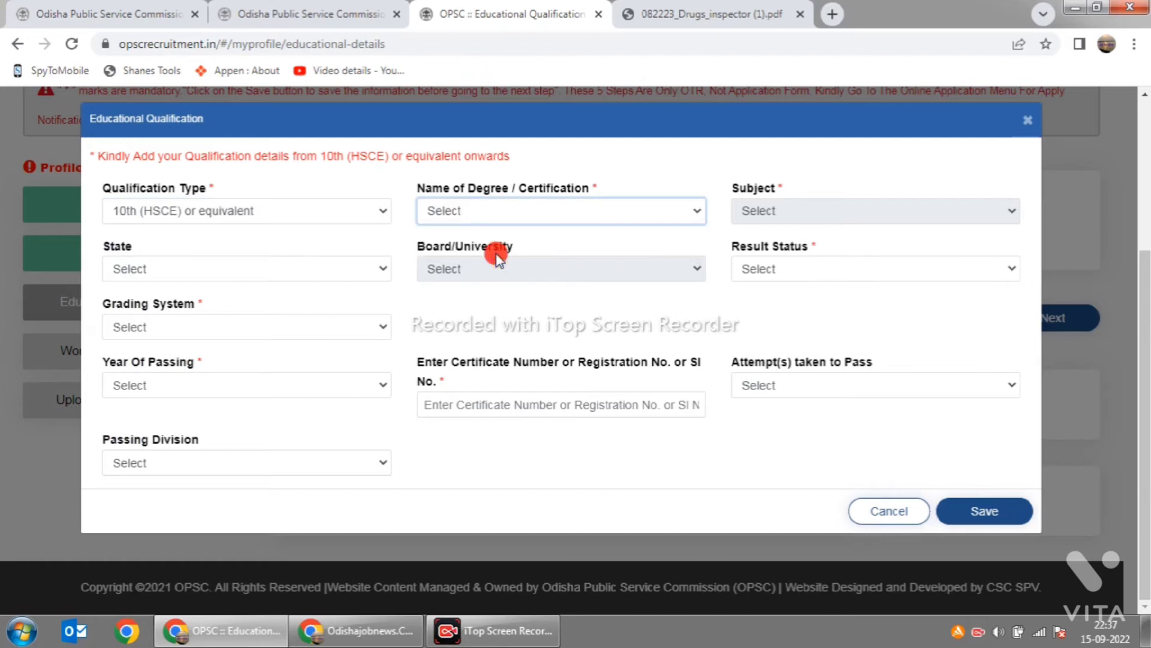
{"action": "left_click", "coordinate": [836, 213]}
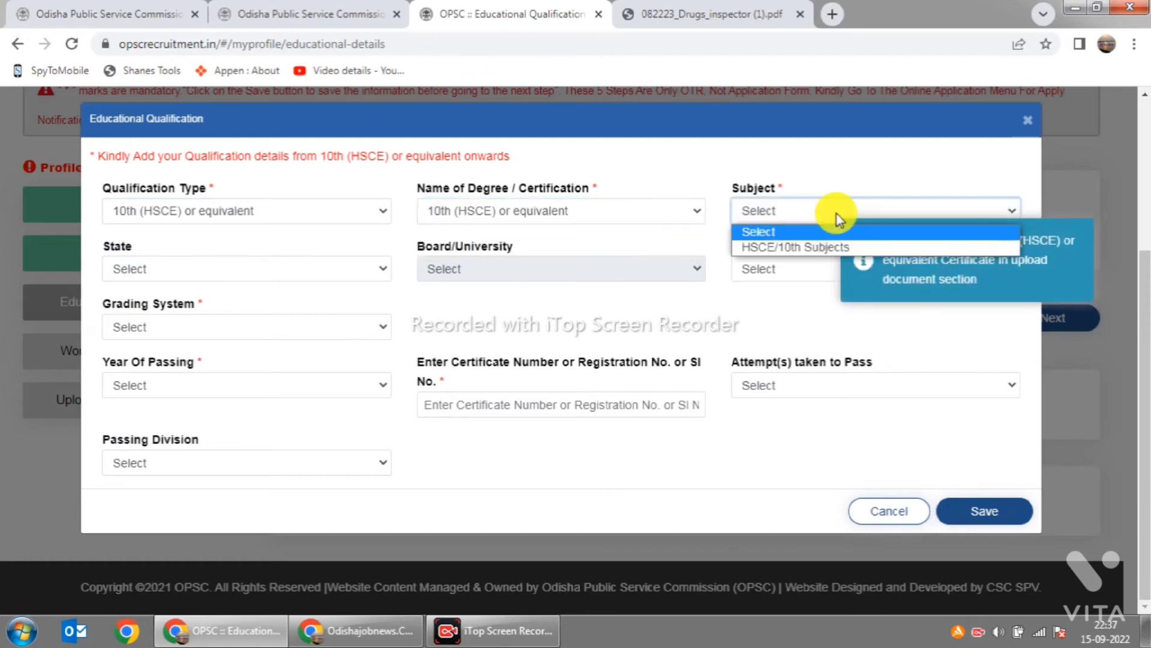
{"action": "left_click", "coordinate": [827, 248]}
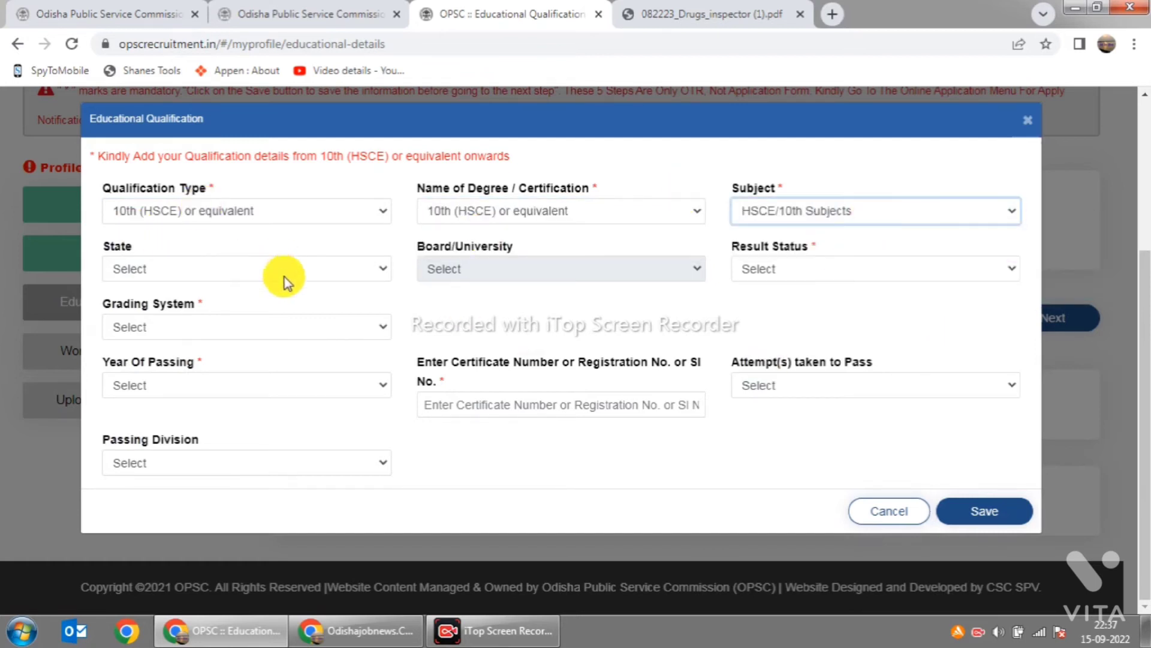
Step: Choose state ODISHA, Board of Secondary Education, and result status Passed
{"action": "left_click", "coordinate": [378, 274]}
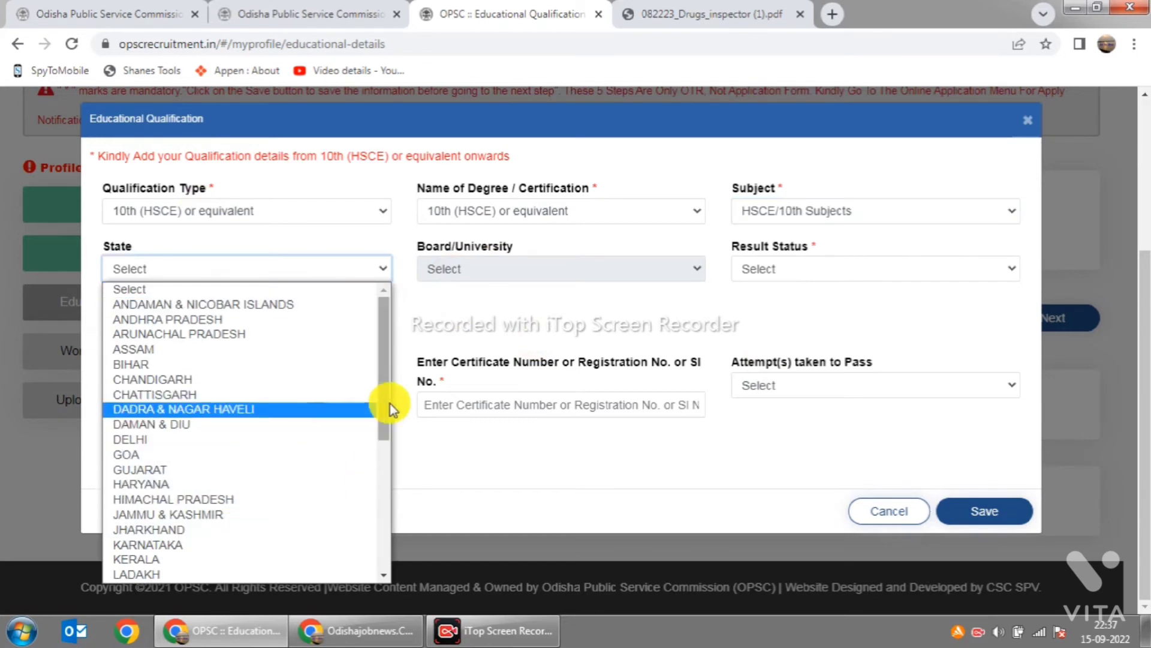
{"action": "scroll", "coordinate": [242, 484], "scroll_direction": "down", "scroll_amount": 5}
{"action": "left_click", "coordinate": [214, 480]}
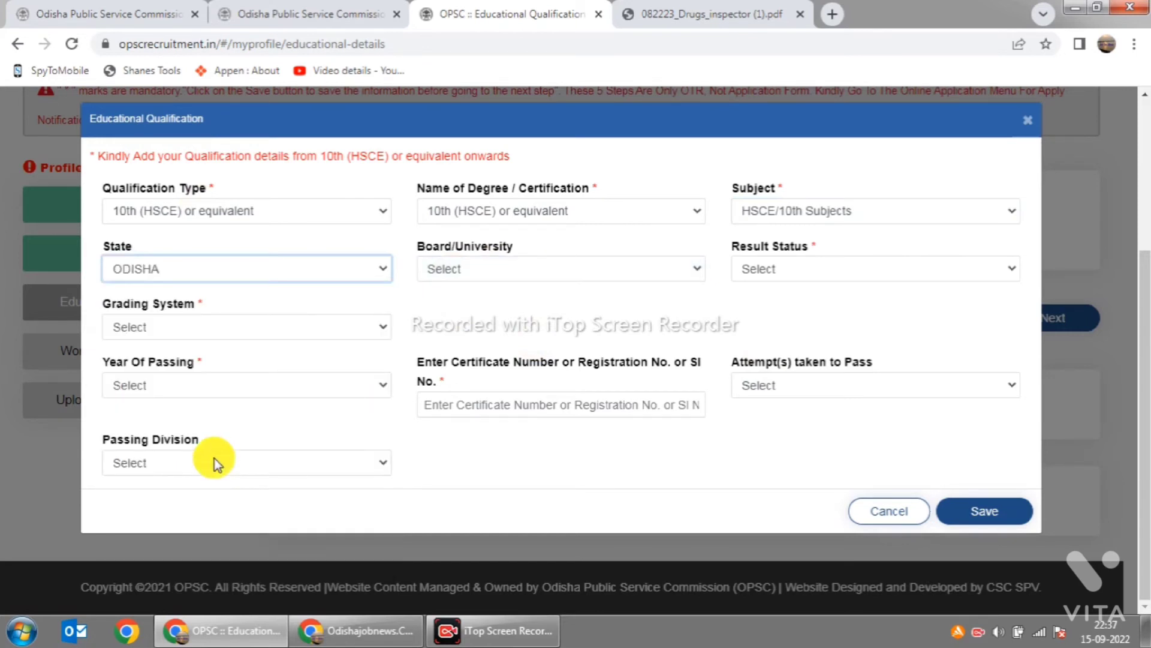
{"action": "left_click", "coordinate": [685, 273]}
{"action": "left_click", "coordinate": [666, 349]}
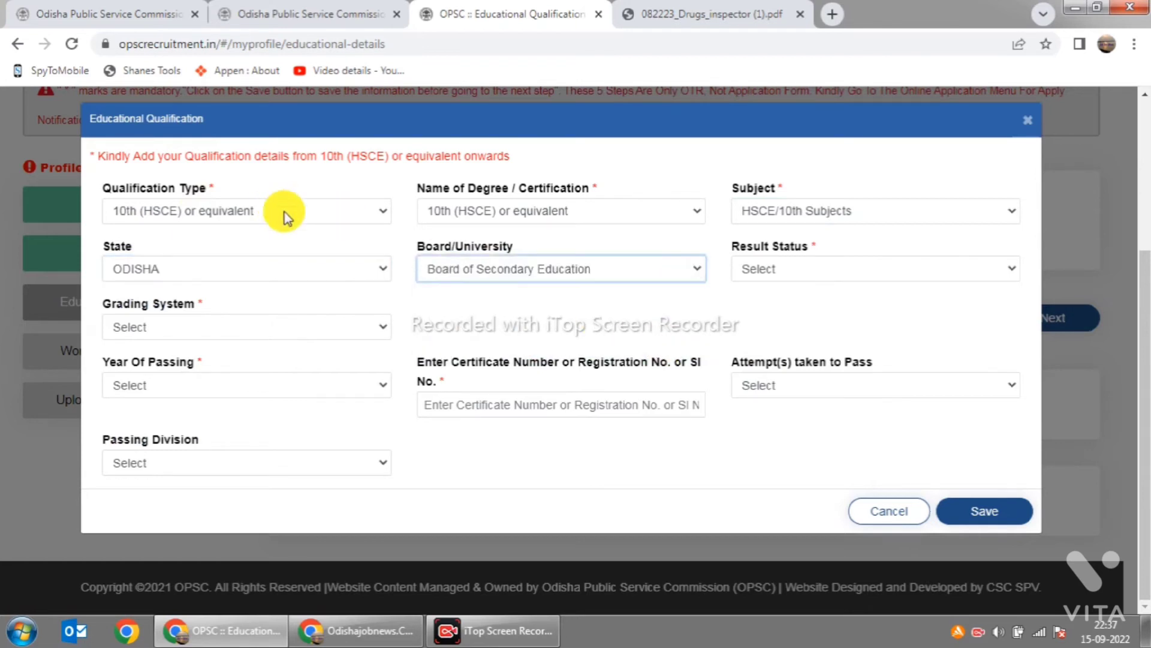
{"action": "left_click", "coordinate": [992, 271]}
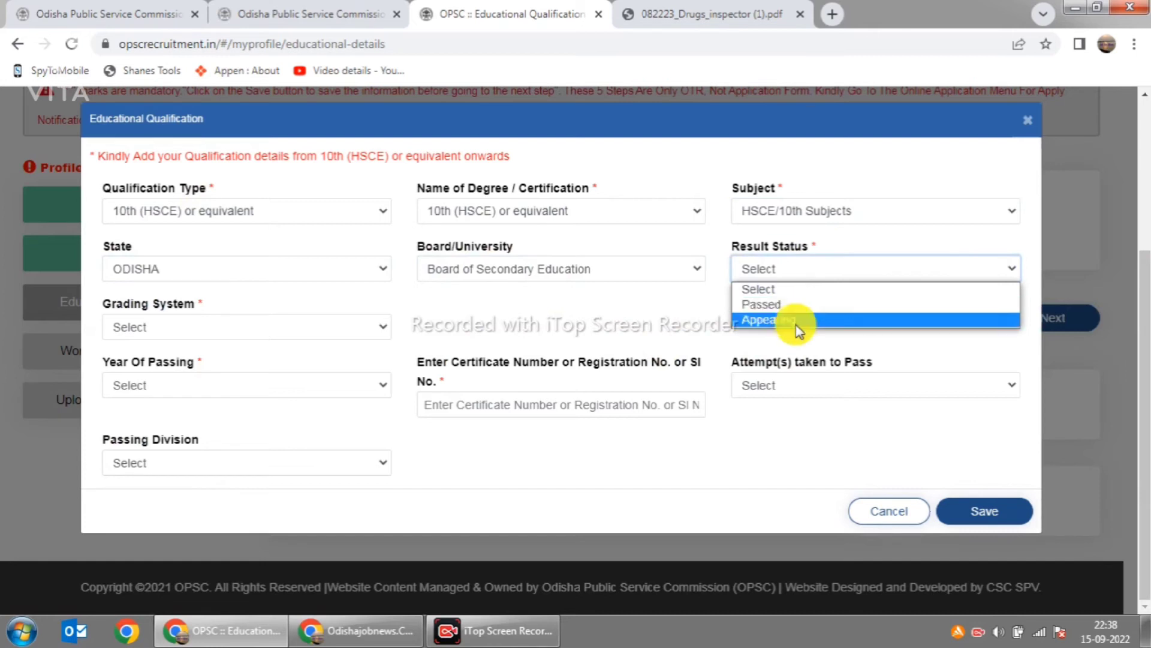
{"action": "left_click", "coordinate": [797, 304]}
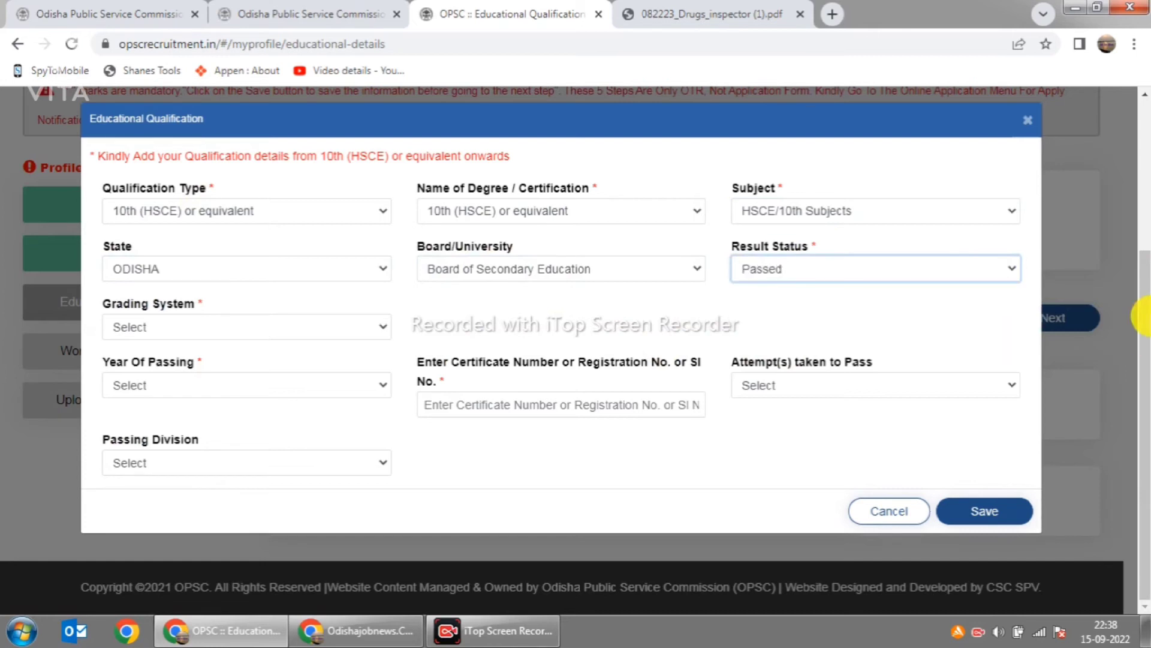
{"action": "left_click", "coordinate": [377, 331]}
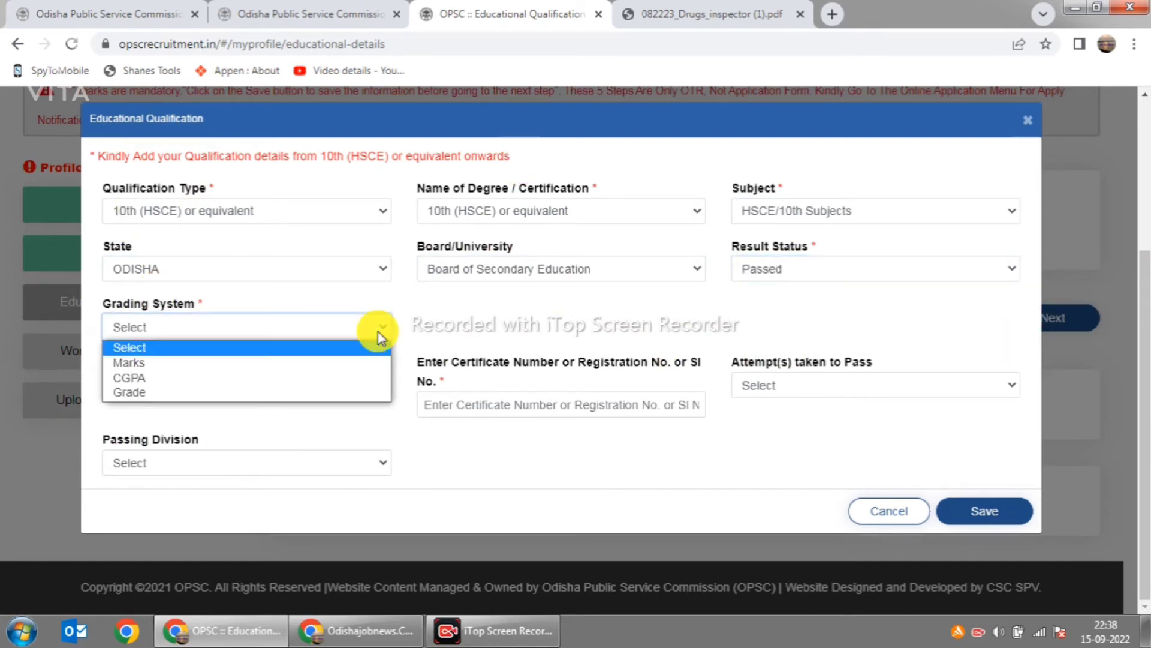
Step: Use Marks grading with total mark 600 and year of passing 2011
{"action": "left_click", "coordinate": [297, 361]}
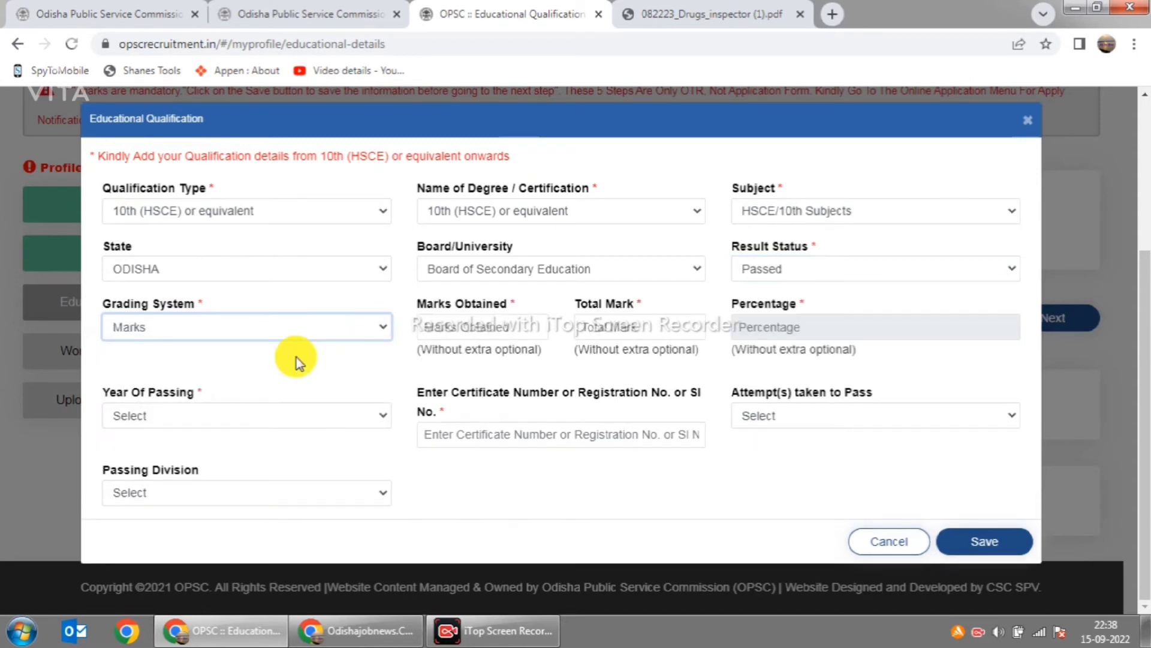
{"action": "left_click", "coordinate": [492, 329]}
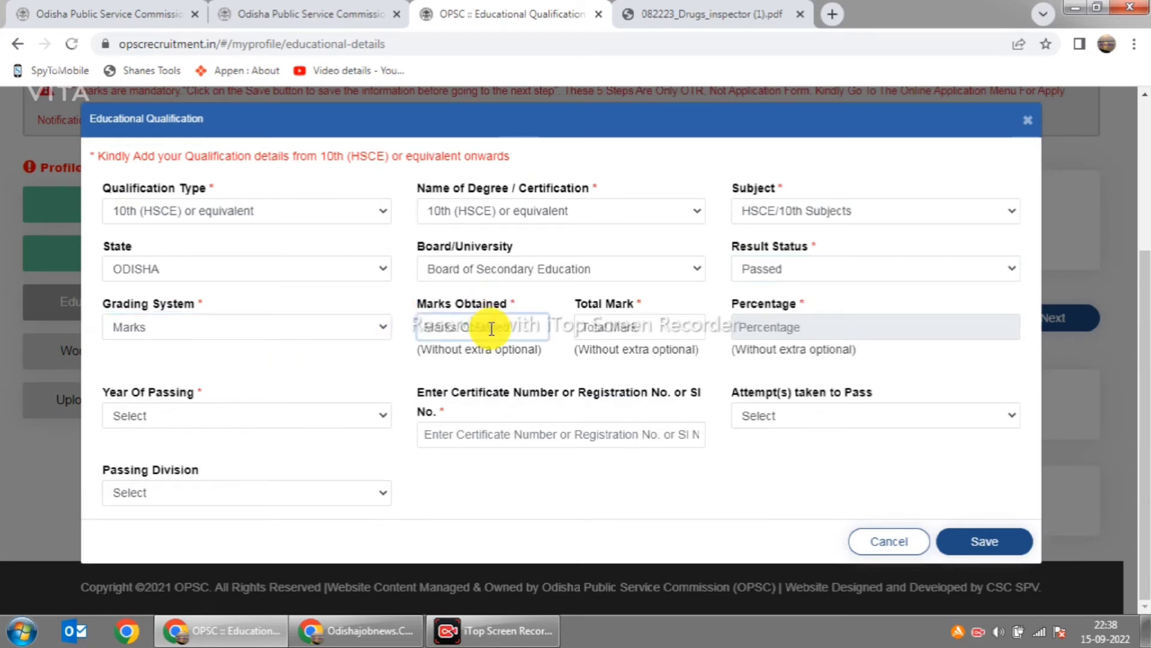
{"action": "left_click", "coordinate": [602, 329]}
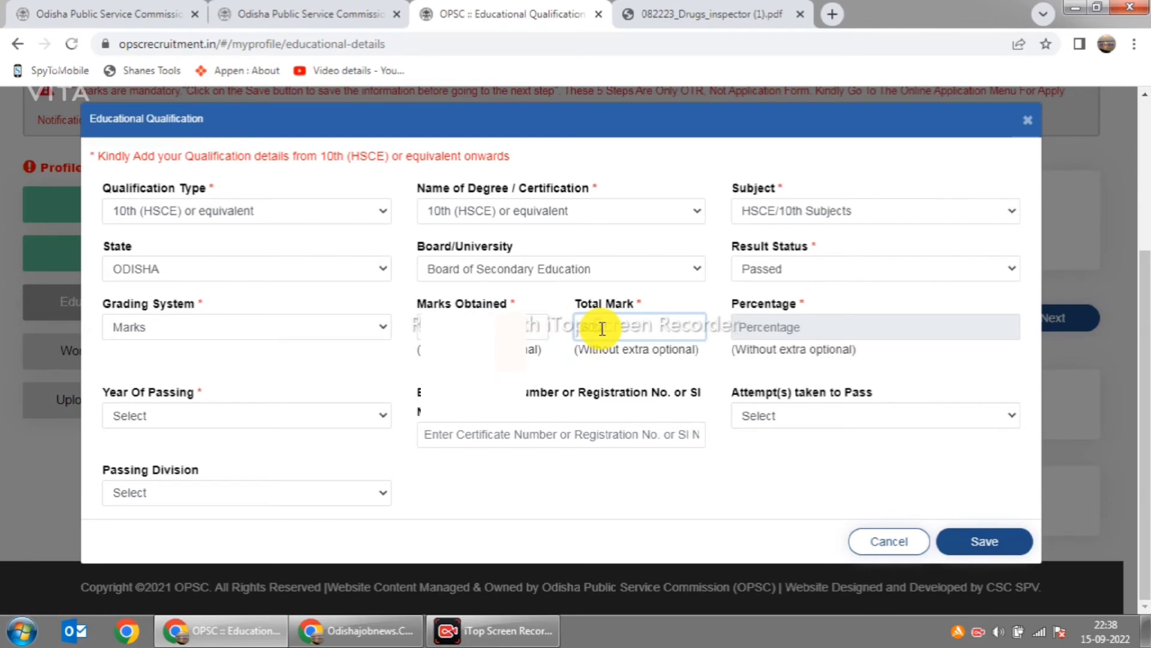
{"action": "type", "text": "600"}
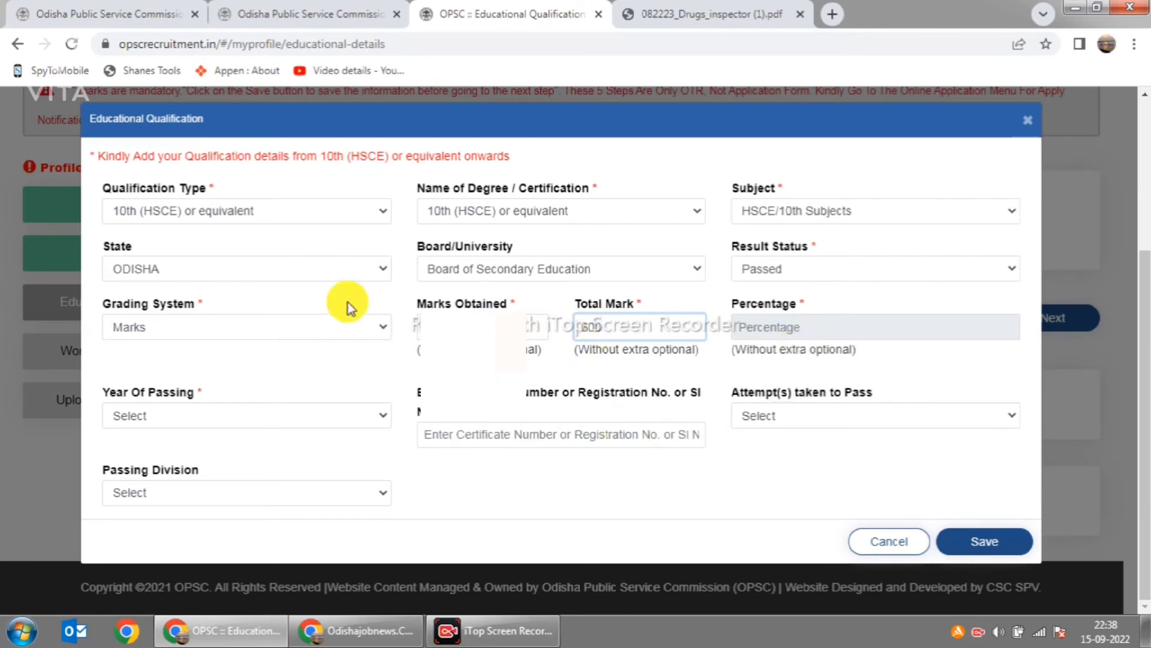
{"action": "left_click", "coordinate": [381, 419]}
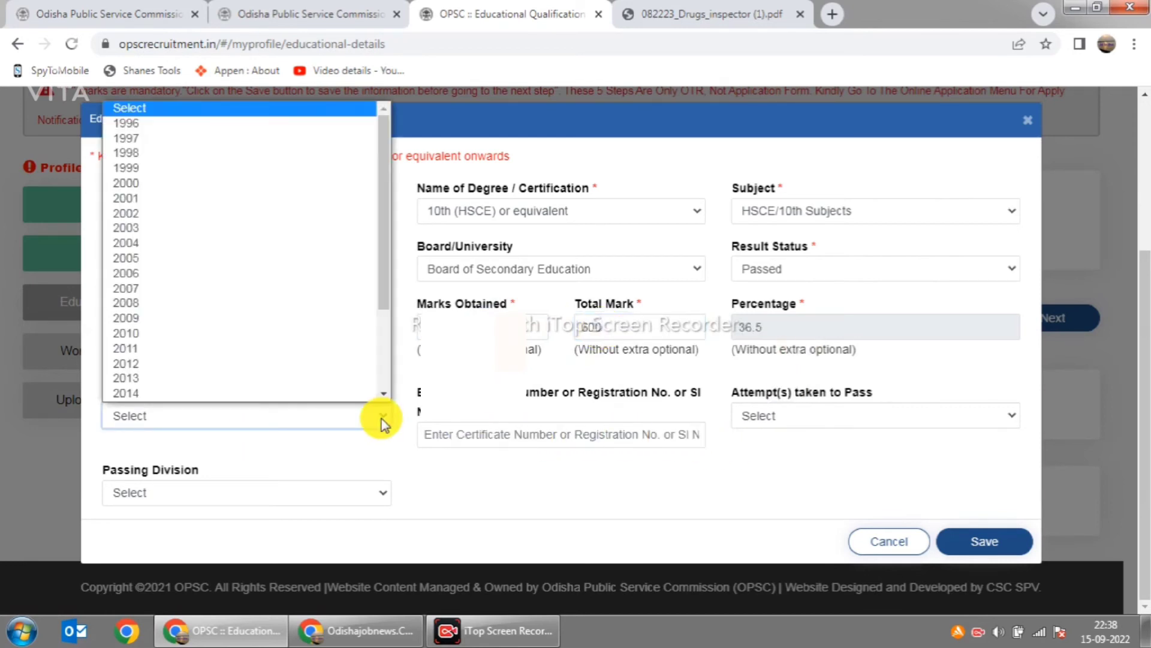
{"action": "left_click", "coordinate": [336, 347]}
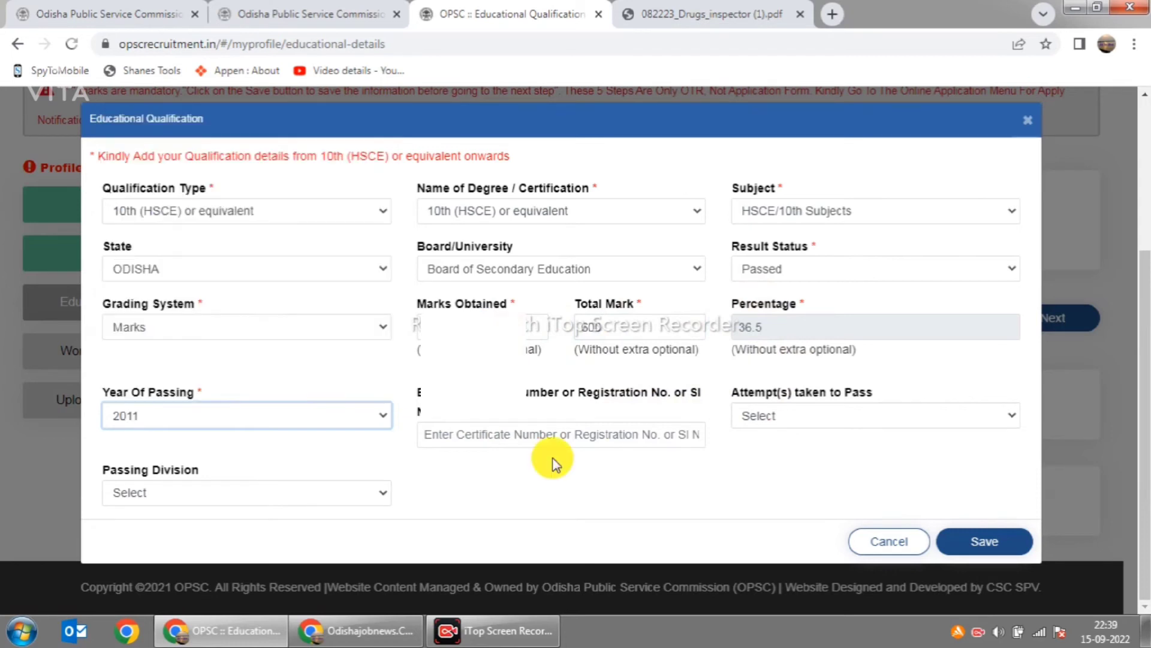
Step: Paste the certificate number, choose First attempt and Third Division, and save
{"action": "left_click", "coordinate": [495, 435]}
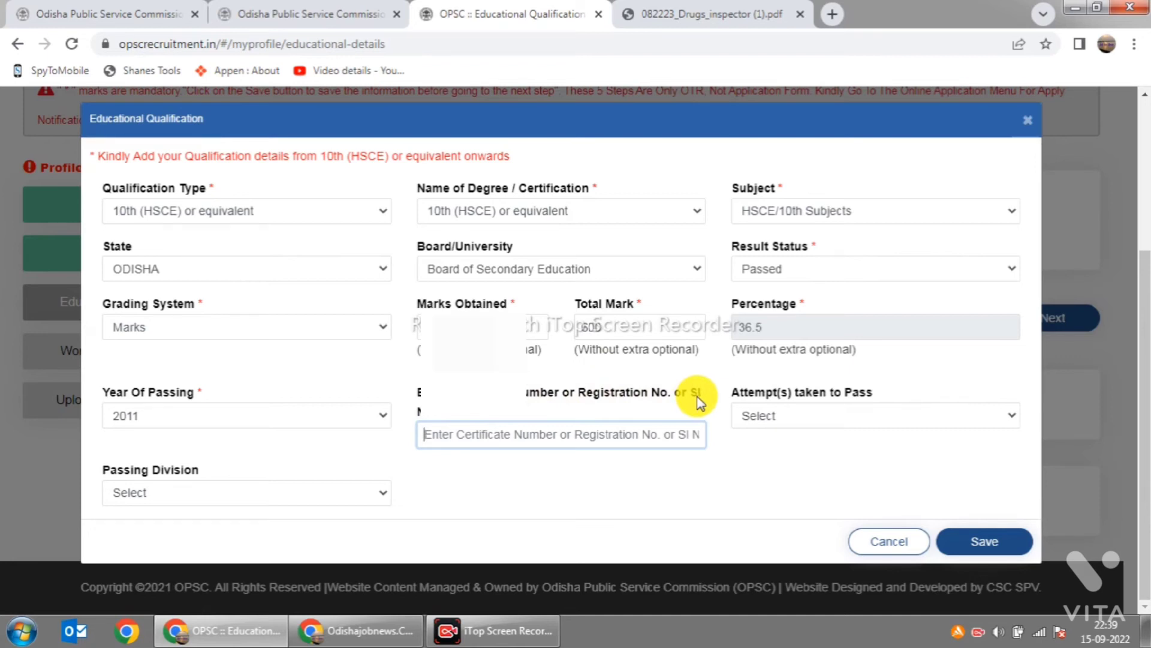
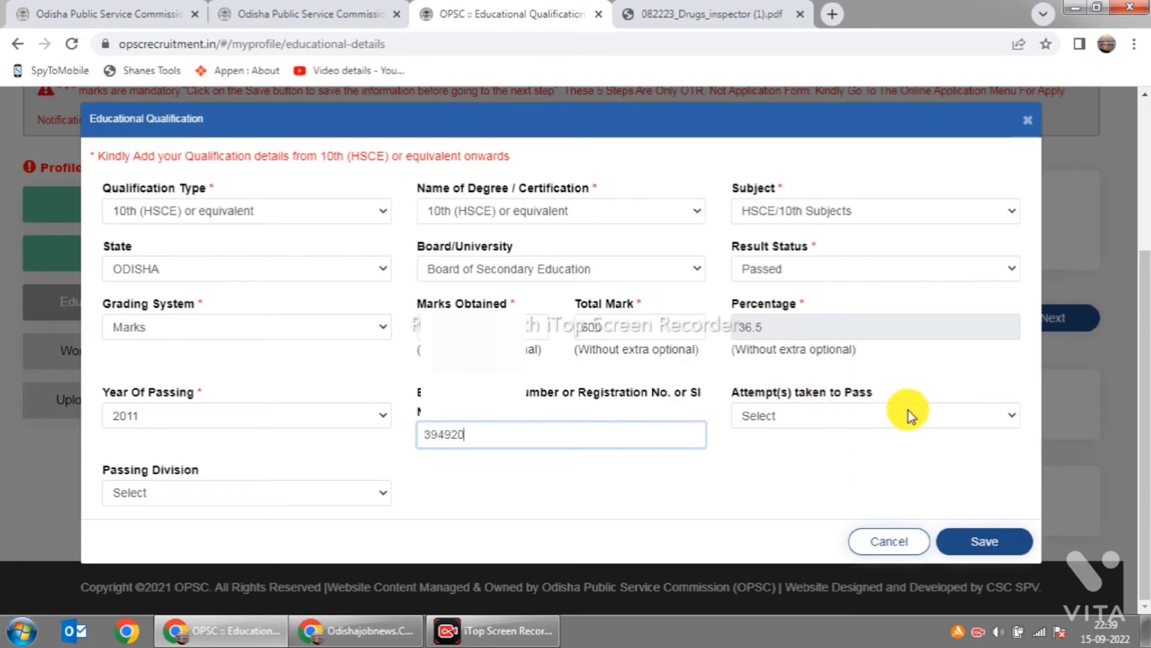
{"action": "left_click", "coordinate": [908, 410]}
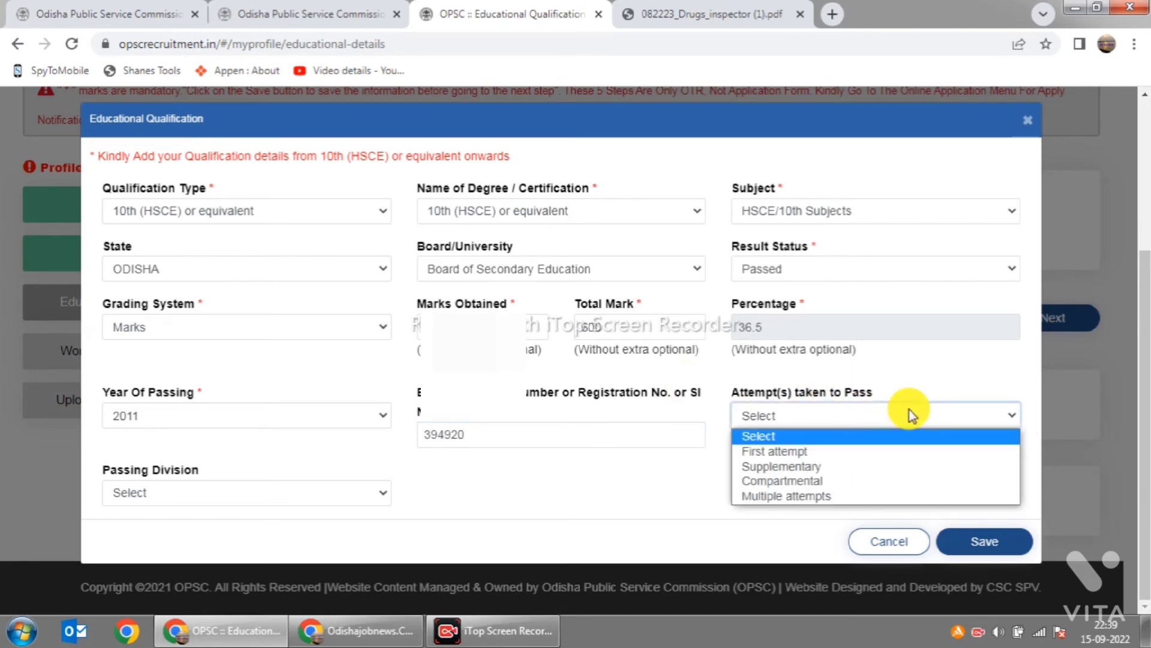
{"action": "left_click", "coordinate": [862, 451]}
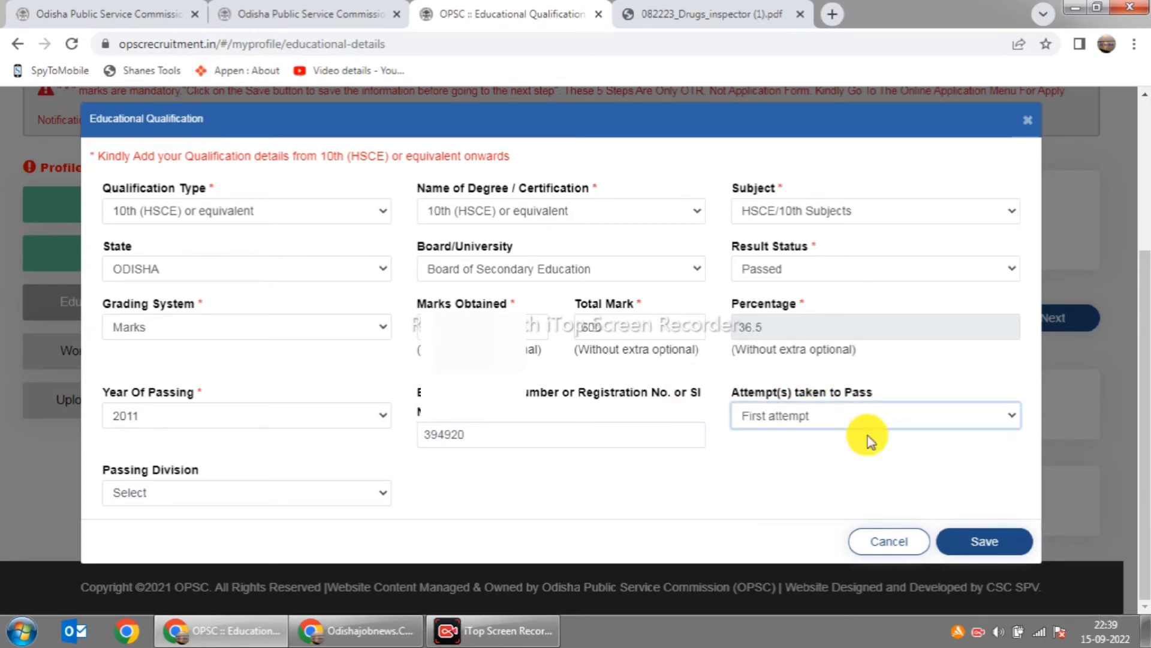
{"action": "left_click", "coordinate": [370, 495]}
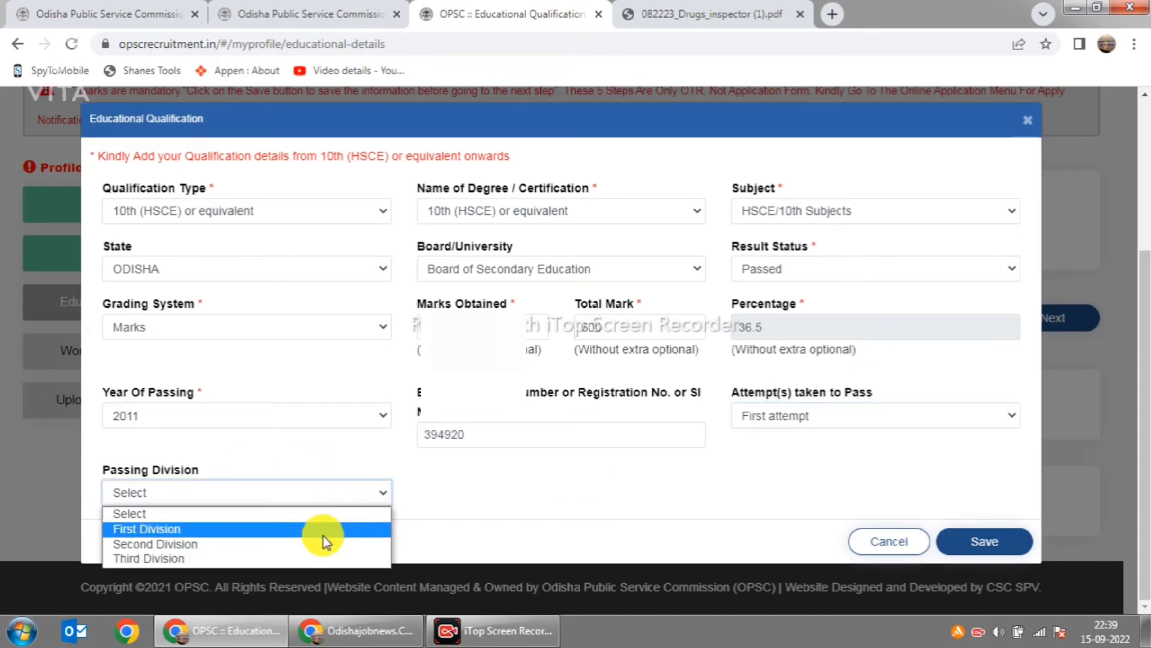
{"action": "left_click", "coordinate": [306, 557]}
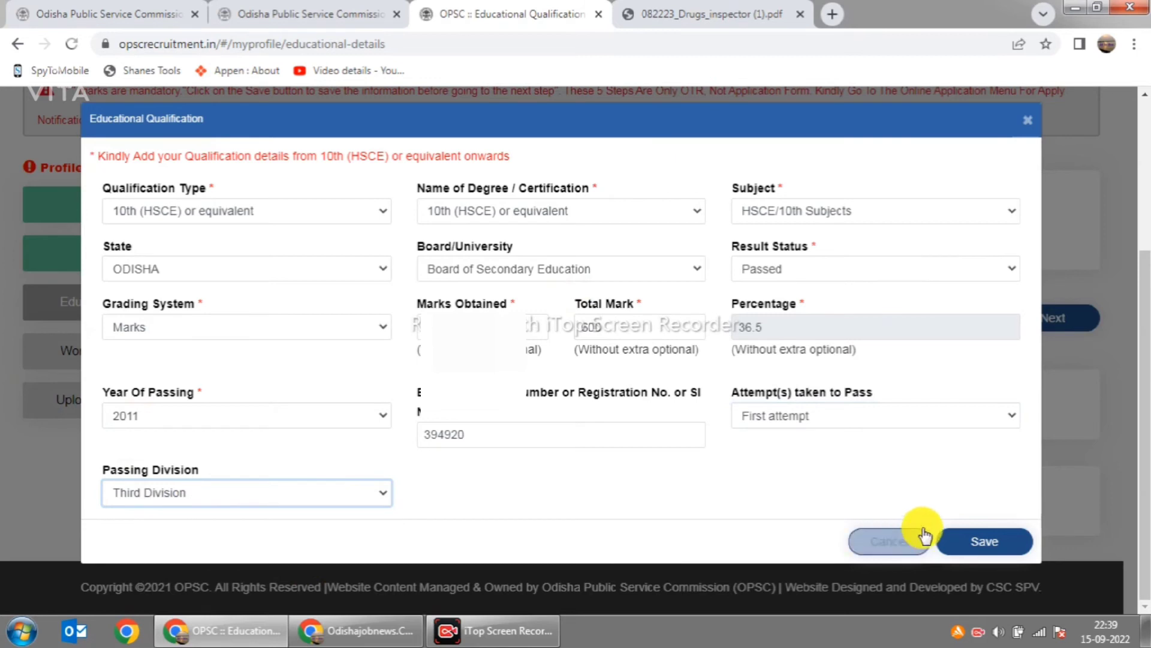
{"action": "left_click", "coordinate": [877, 540]}
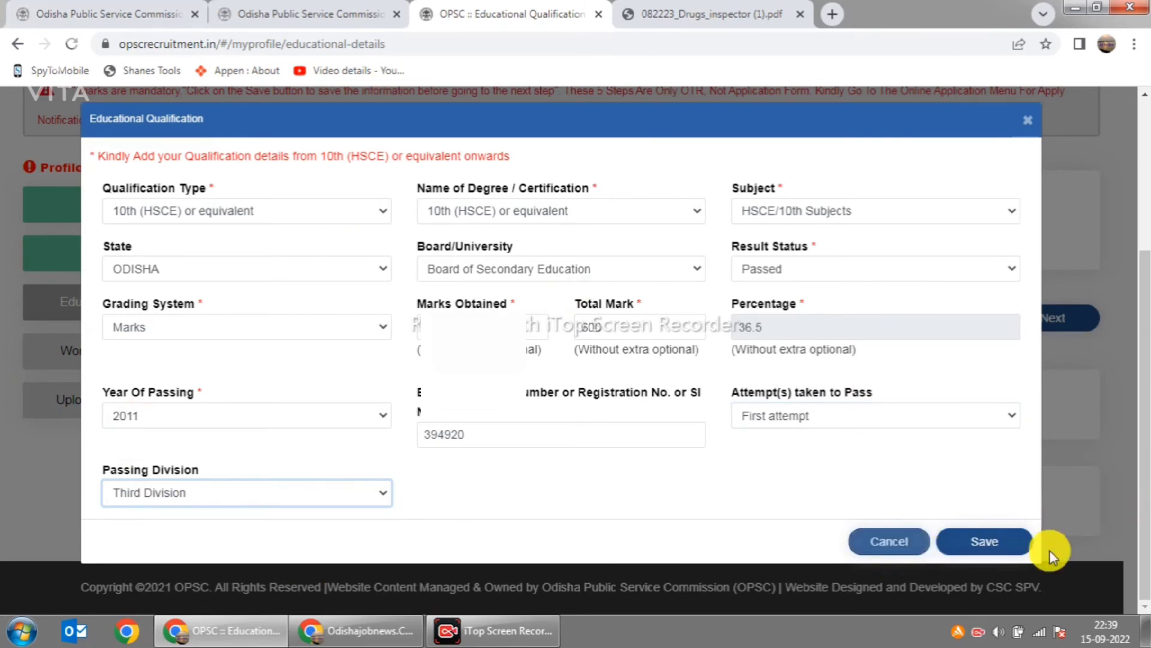
{"action": "left_click", "coordinate": [1010, 546]}
Step: Confirm saving the 10th qualification, then switch to the Drugs Inspector PDF tab
{"action": "left_click", "coordinate": [753, 211]}
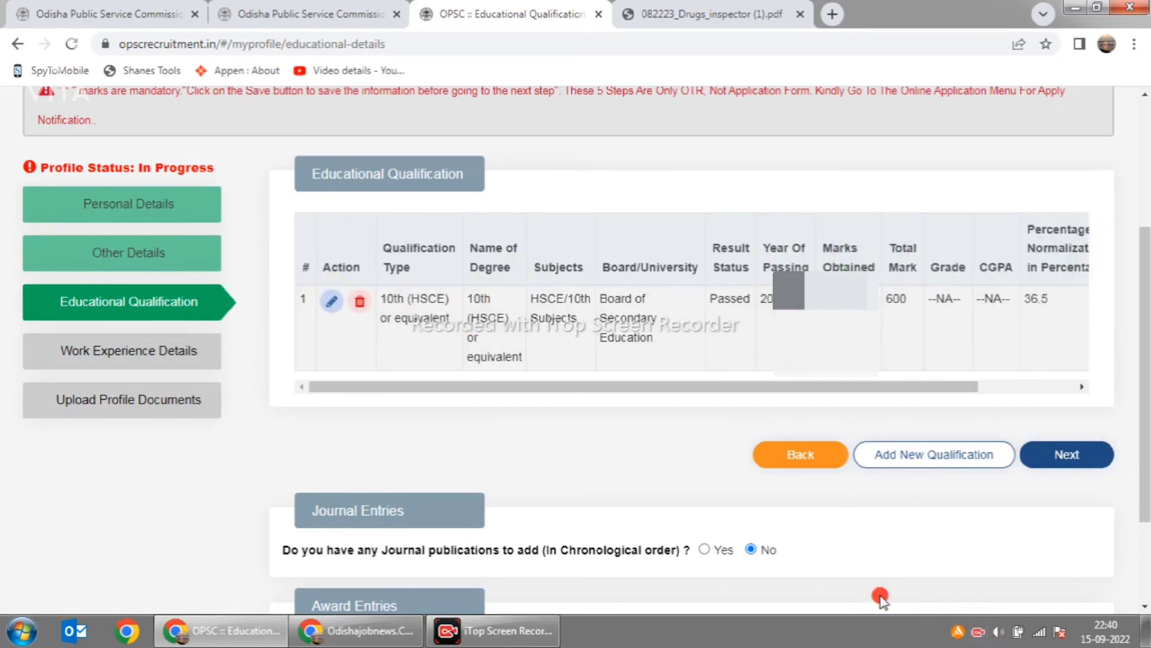
{"action": "mouse_move", "coordinate": [471, 226]}
{"action": "left_mouse_down"}
{"action": "mouse_move", "coordinate": [511, 274]}
{"action": "mouse_move", "coordinate": [952, 147]}
{"action": "left_mouse_up"}
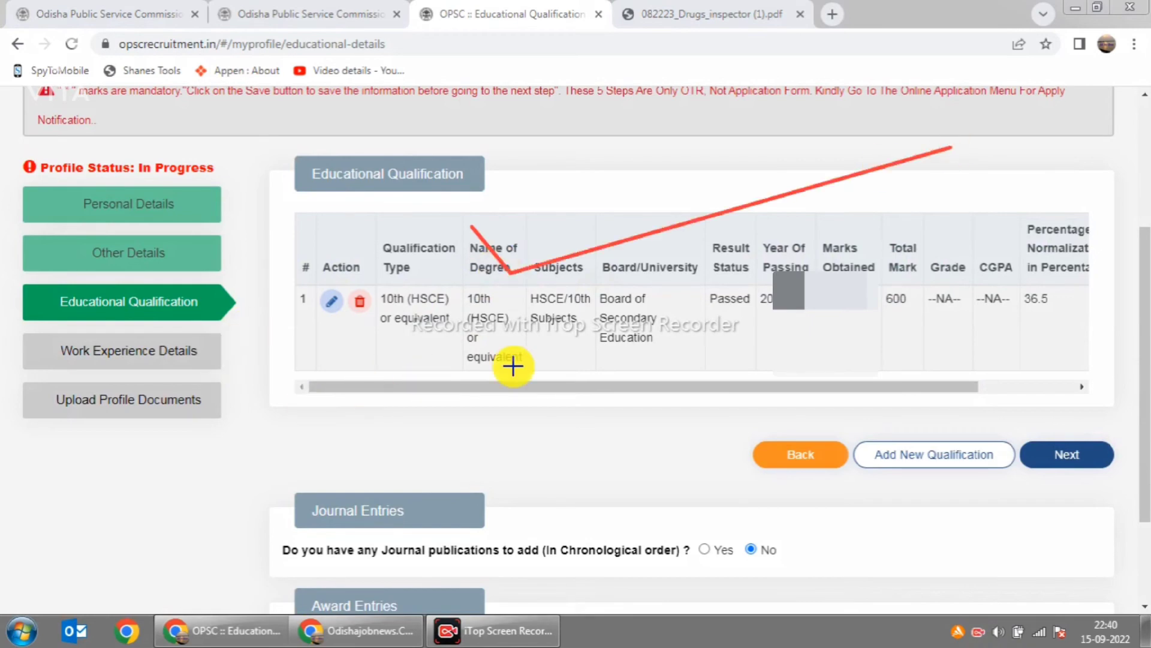
{"action": "left_click", "coordinate": [741, 12]}
Step: Read section 4 Educational Qualification on page 2 of the Drugs Inspector notice, highlighting its lines
{"action": "scroll", "coordinate": [677, 379], "scroll_direction": "down", "scroll_amount": 15}
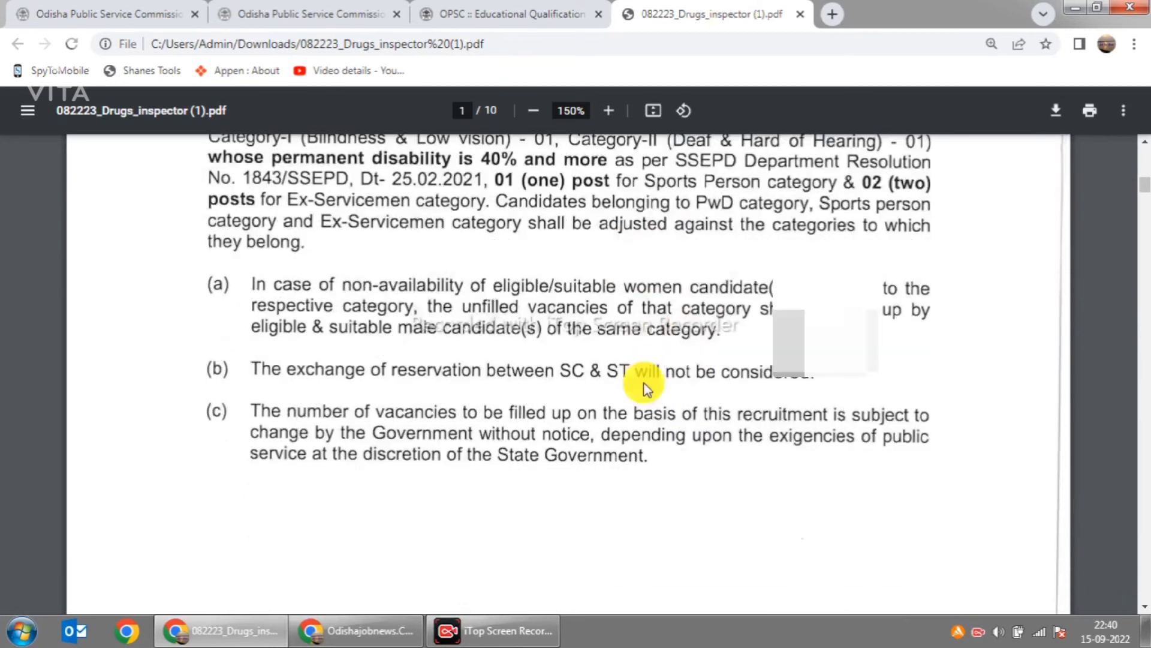
{"action": "scroll", "coordinate": [669, 376], "scroll_direction": "down", "scroll_amount": 10}
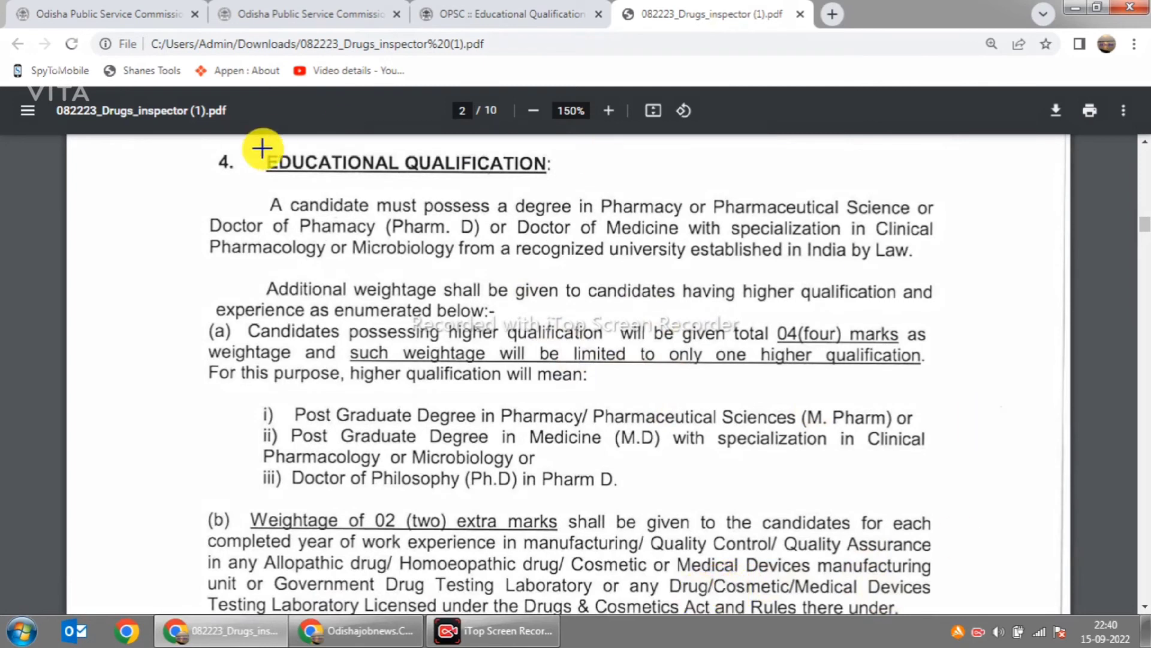
{"action": "left_click_drag", "start_coordinate": [227, 141], "coordinate": [558, 179]}
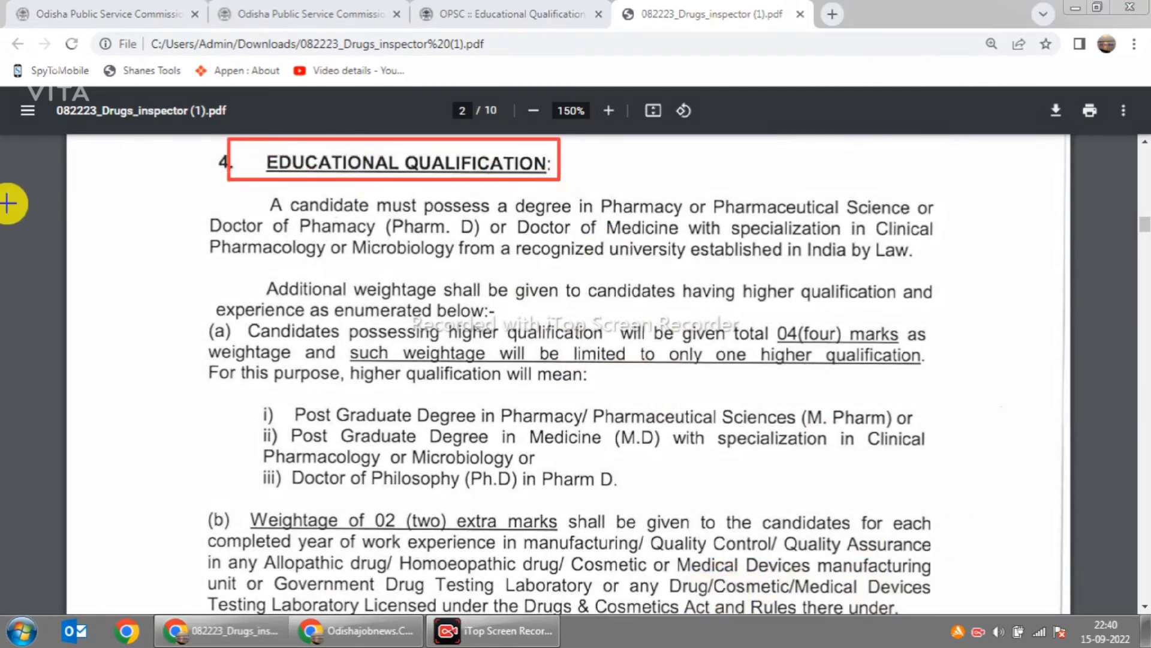
{"action": "mouse_move", "coordinate": [156, 176]}
{"action": "left_mouse_down"}
{"action": "mouse_move", "coordinate": [947, 240]}
{"action": "mouse_move", "coordinate": [1014, 274]}
{"action": "mouse_move", "coordinate": [996, 274]}
{"action": "left_mouse_up"}
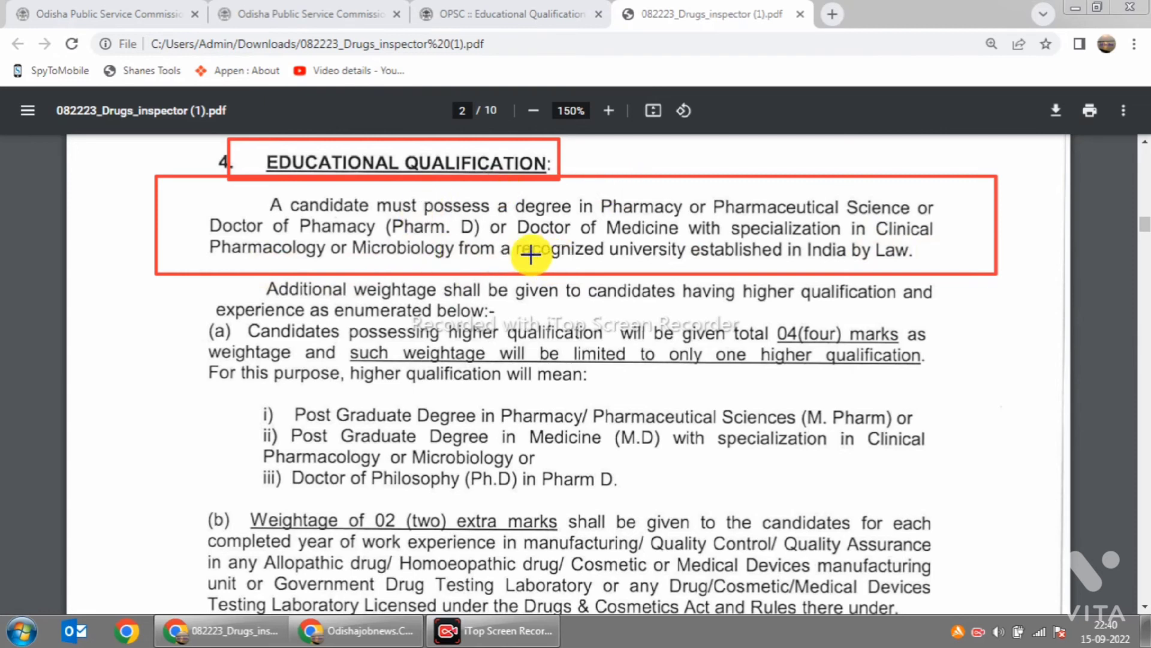
{"action": "left_click_drag", "start_coordinate": [243, 388], "coordinate": [968, 431]}
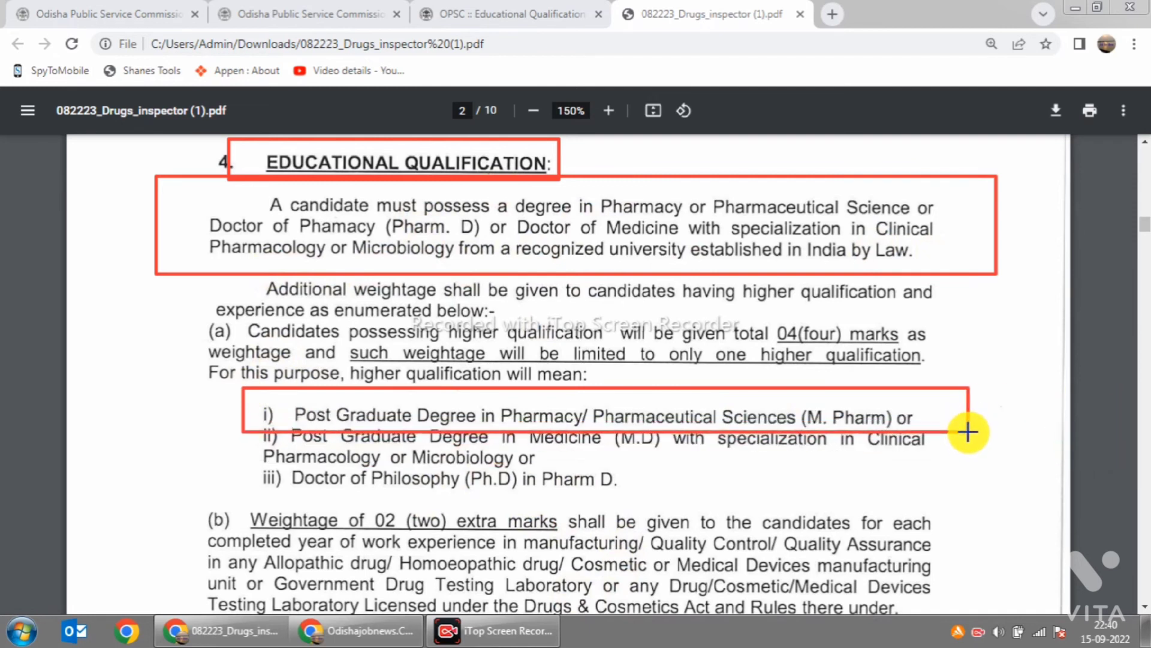
{"action": "left_click_drag", "start_coordinate": [259, 427], "coordinate": [933, 450]}
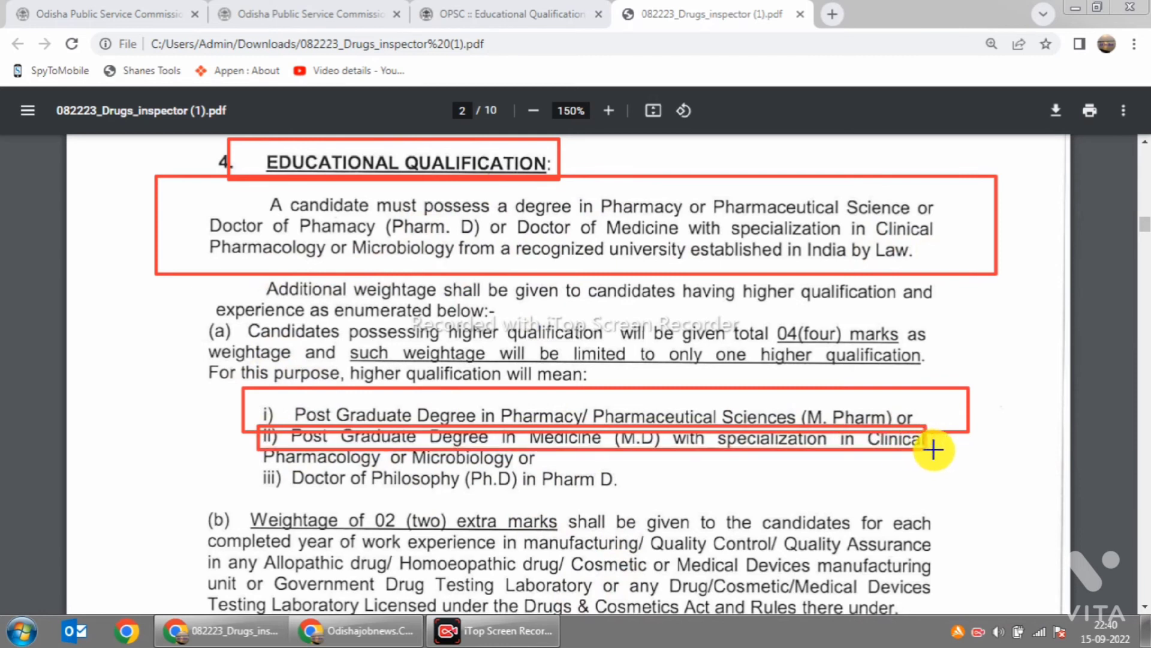
{"action": "left_click_drag", "start_coordinate": [257, 456], "coordinate": [699, 500]}
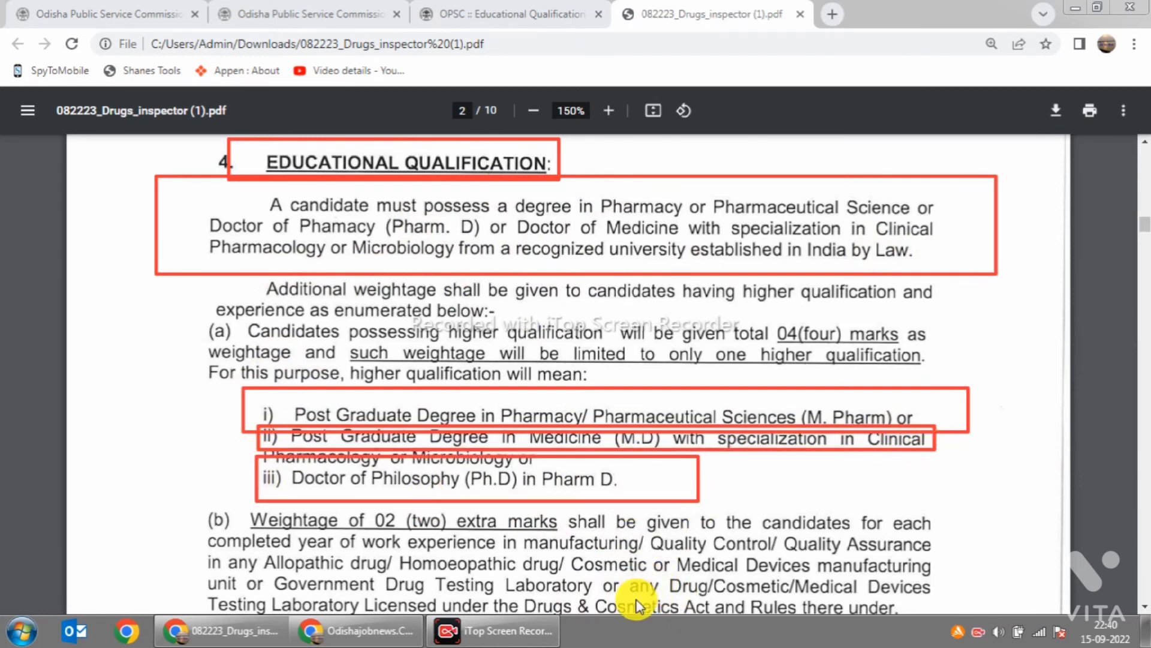
{"action": "key", "text": "Escape"}
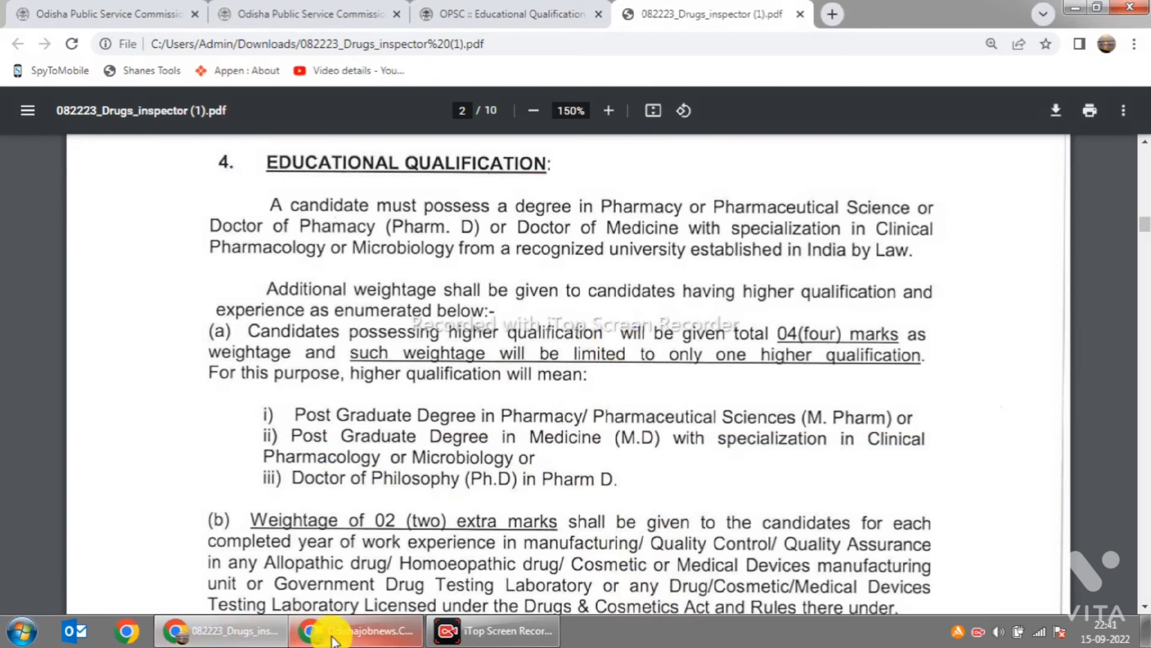
{"action": "left_click", "coordinate": [354, 631]}
{"action": "left_click", "coordinate": [221, 641]}
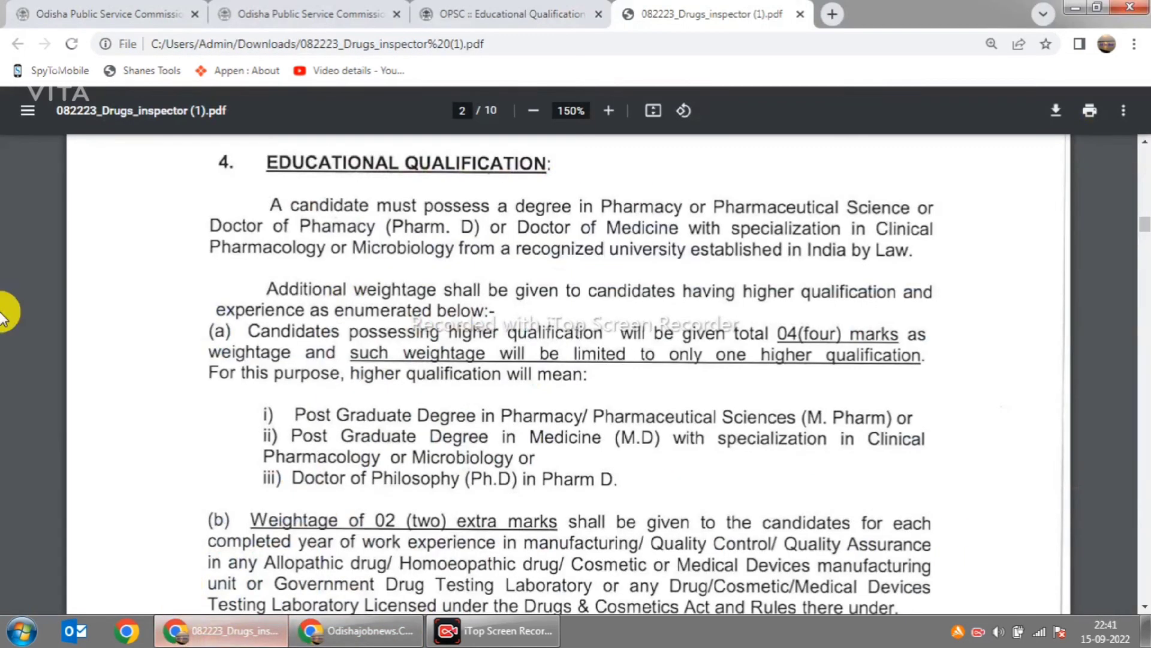
Step: Back on the OPSC qualification page, start another entry with qualification type PG Diploma
{"action": "left_click", "coordinate": [451, 17]}
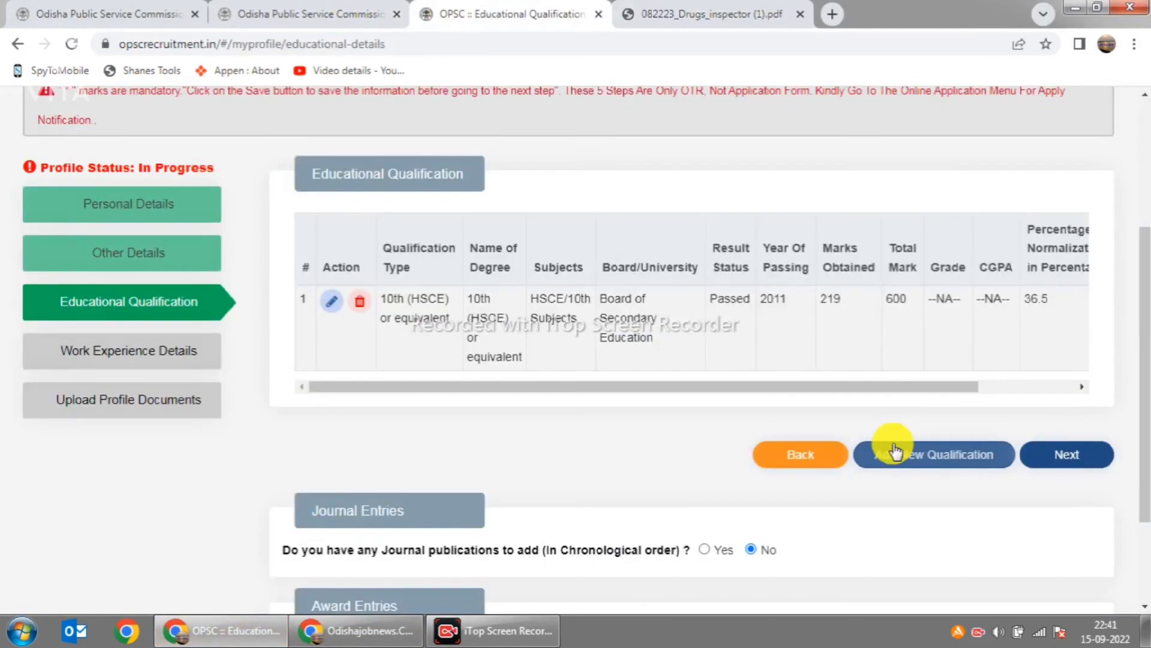
{"action": "scroll", "coordinate": [1028, 403], "scroll_direction": "down", "scroll_amount": 2}
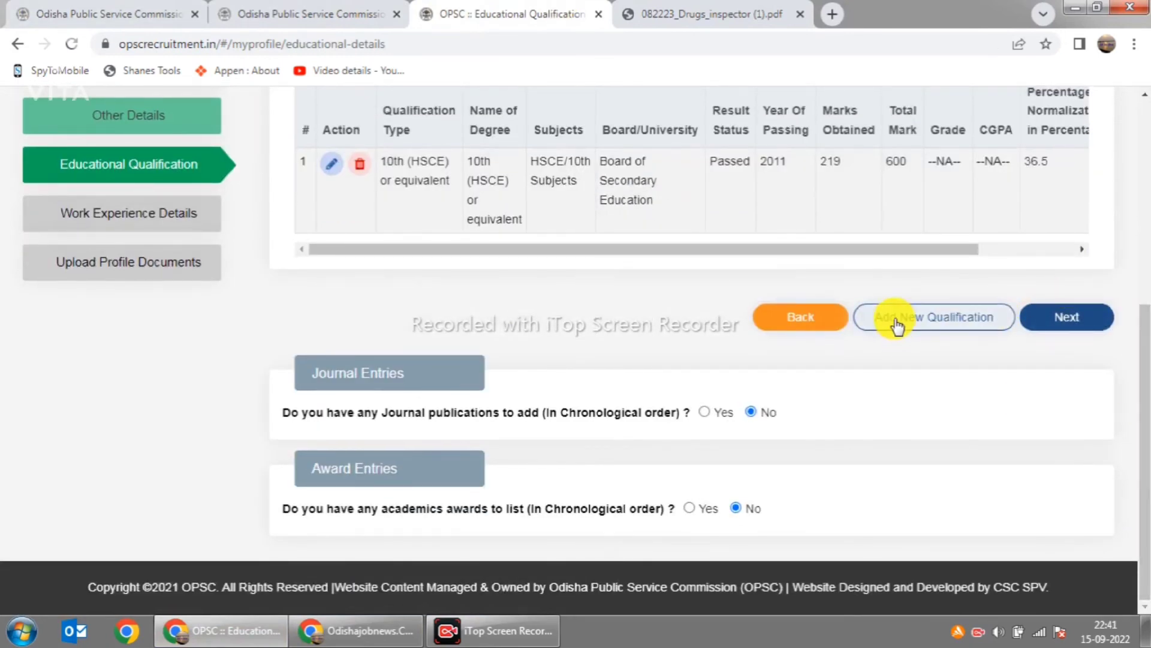
{"action": "left_click", "coordinate": [941, 324]}
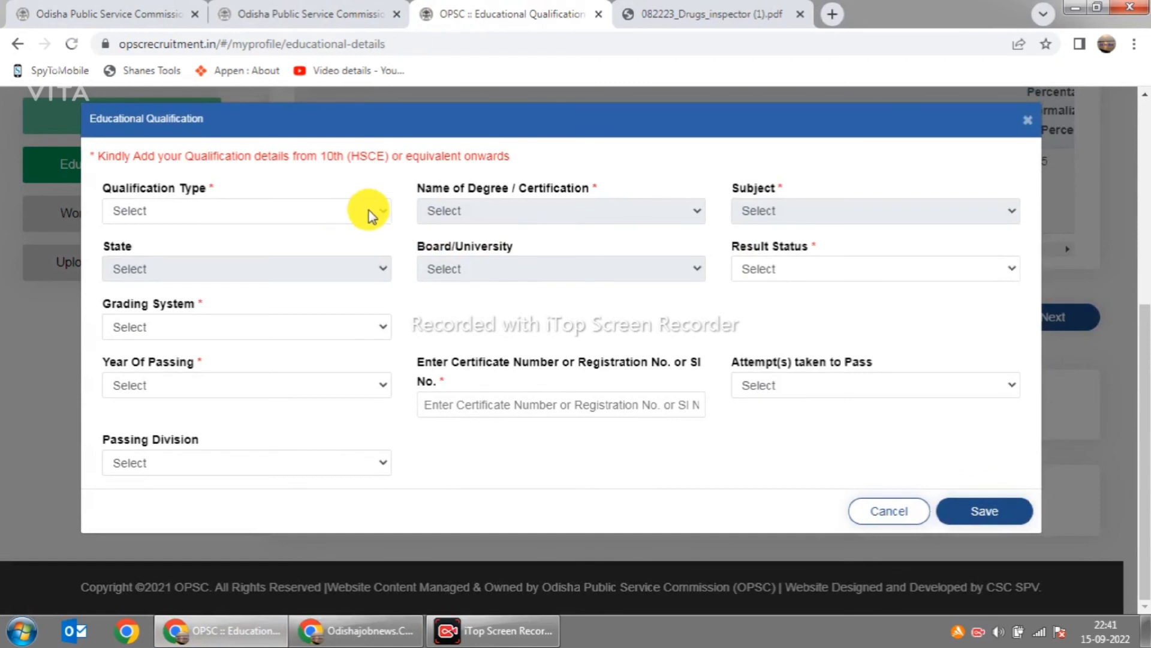
{"action": "left_click", "coordinate": [369, 210]}
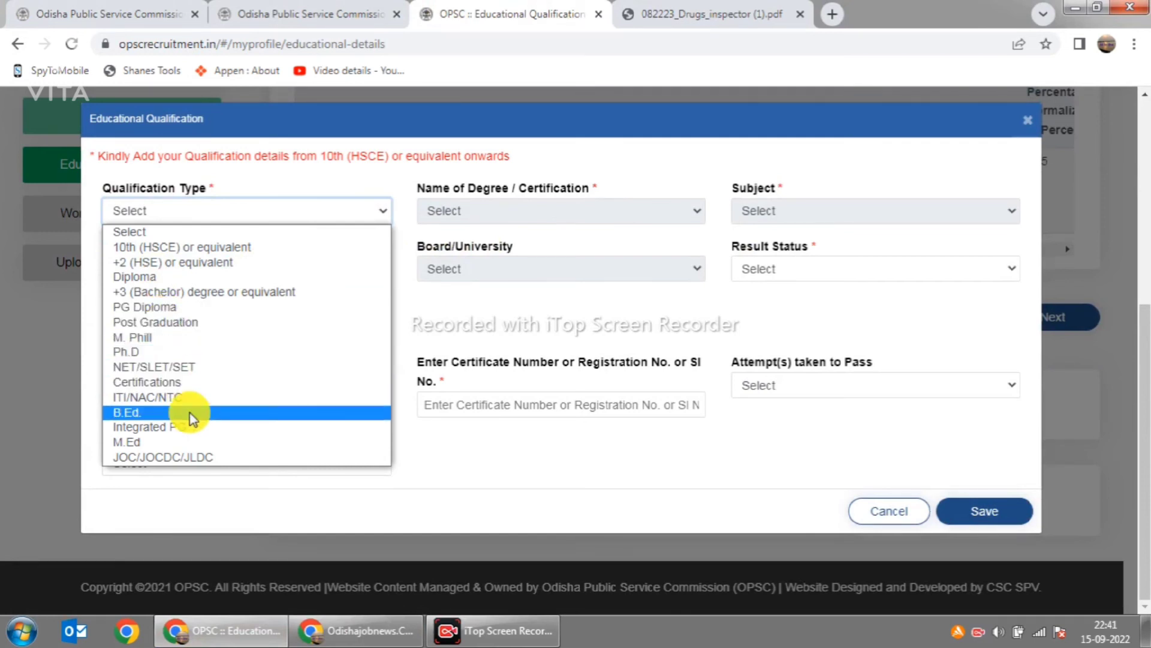
{"action": "left_click", "coordinate": [186, 308]}
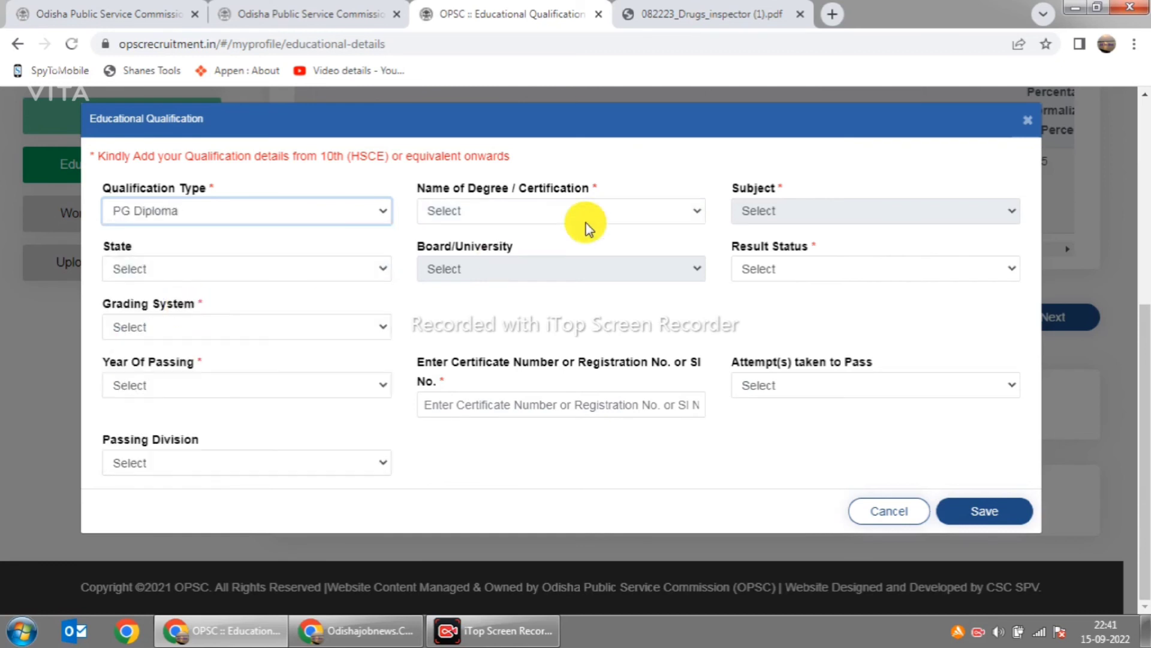
Step: Leave the degree name unchosen and go back to the Other Details page
{"action": "left_click", "coordinate": [679, 214]}
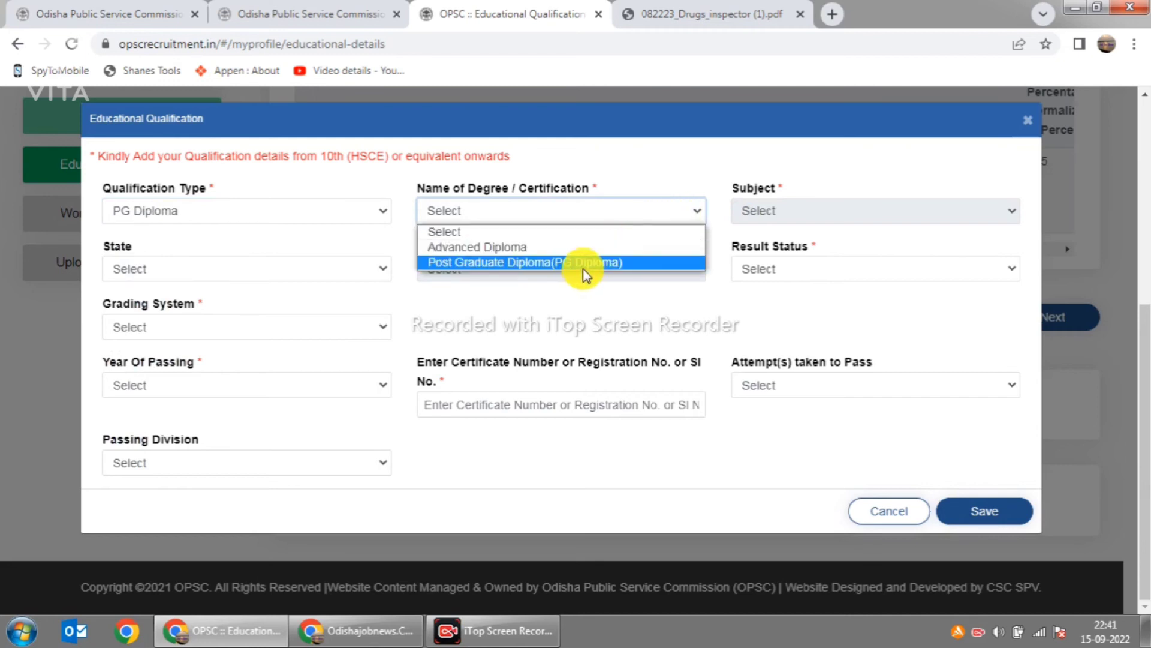
{"action": "left_click", "coordinate": [978, 219]}
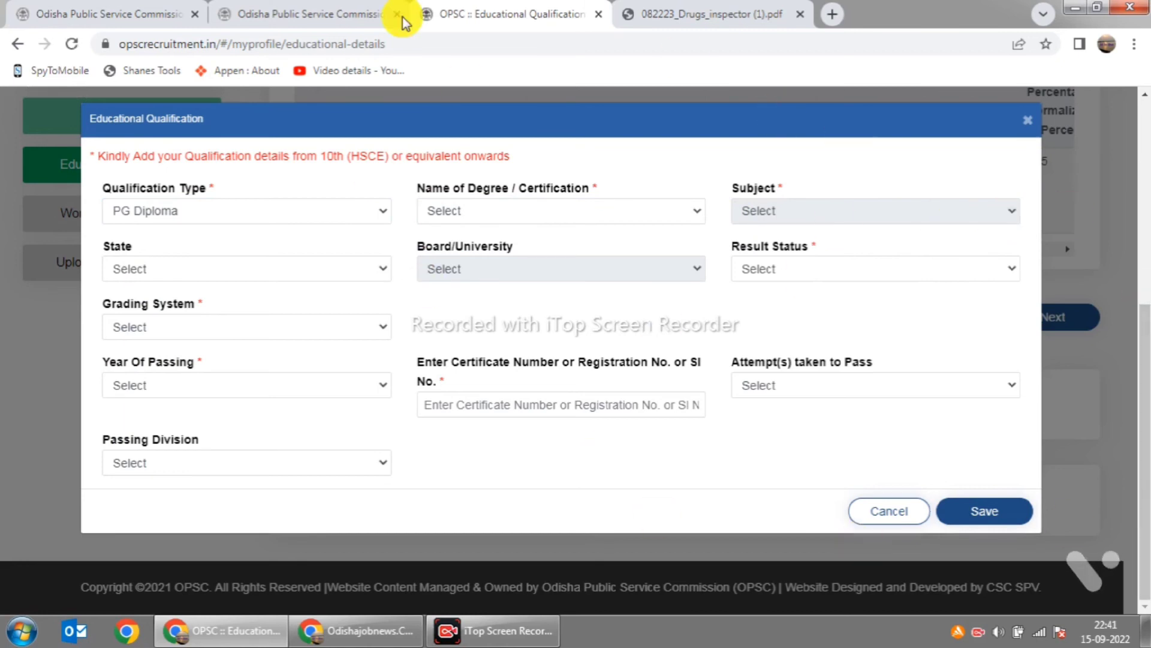
{"action": "left_click", "coordinate": [21, 45]}
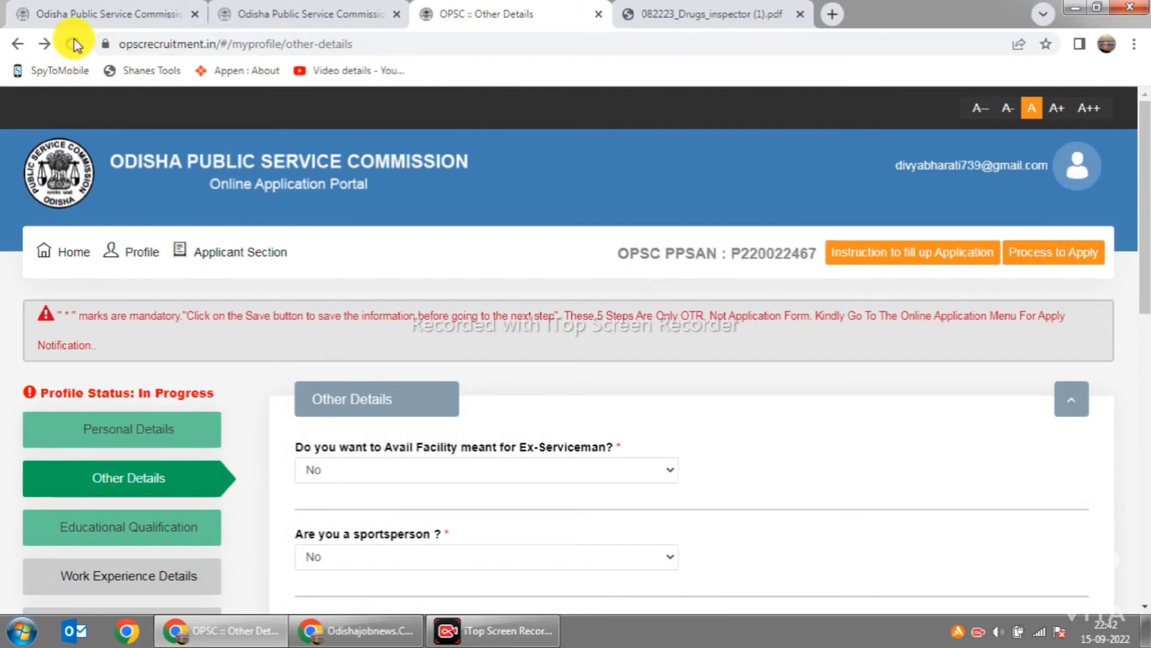
Step: Check the saved 10th (HSCE) record in the Educational Qualification table
{"action": "scroll", "coordinate": [703, 424], "scroll_direction": "down", "scroll_amount": 3}
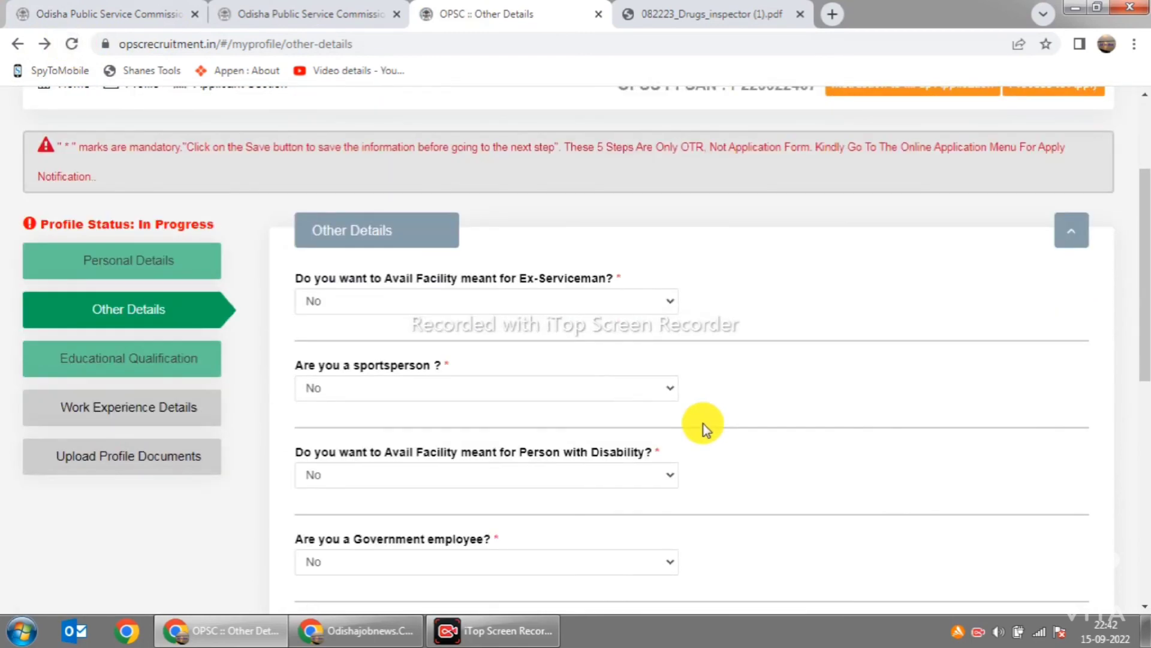
{"action": "left_click", "coordinate": [148, 363]}
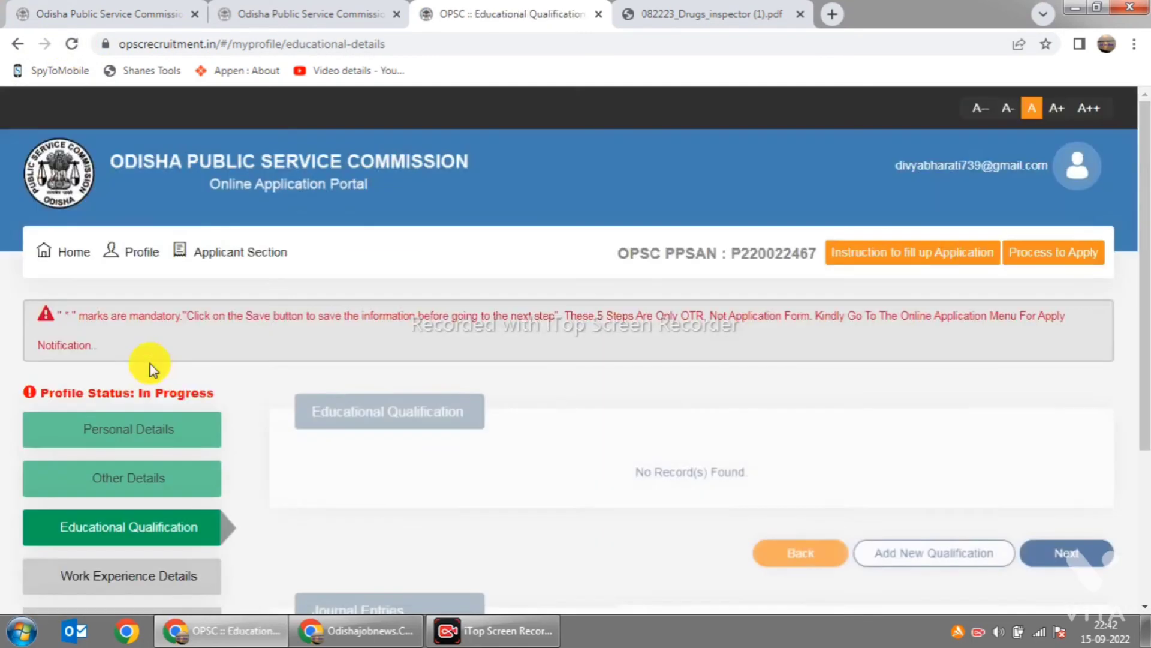
{"action": "scroll", "coordinate": [578, 454], "scroll_direction": "down", "scroll_amount": 3}
{"action": "left_click", "coordinate": [160, 324]}
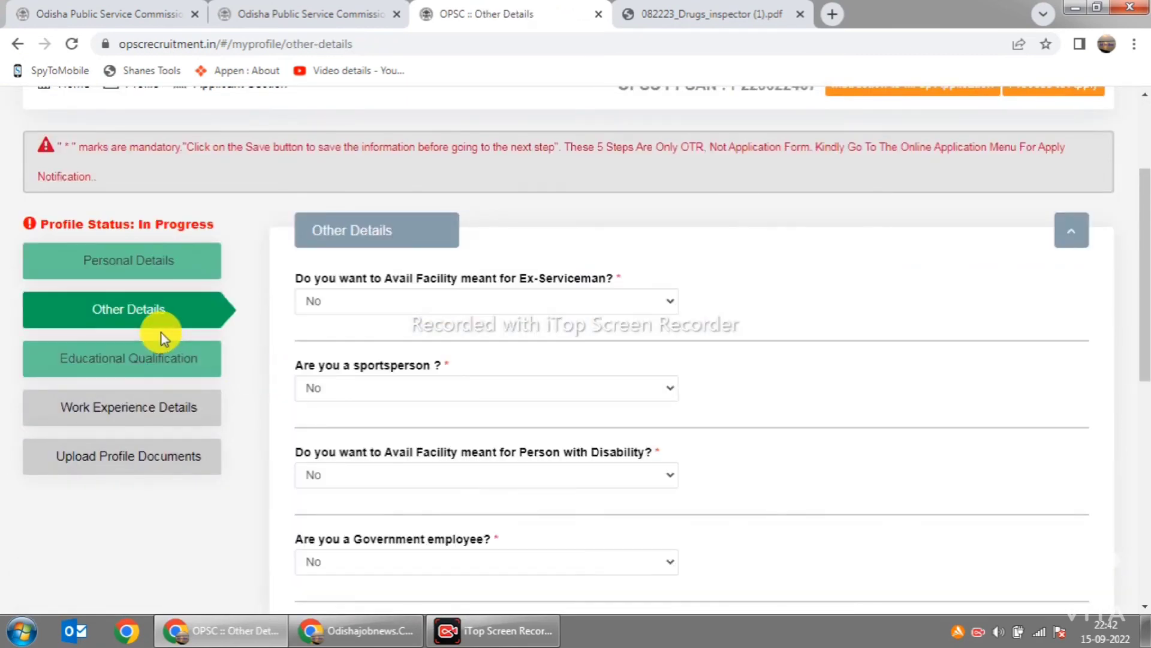
{"action": "left_click", "coordinate": [153, 365]}
{"action": "scroll", "coordinate": [780, 442], "scroll_direction": "down", "scroll_amount": 5}
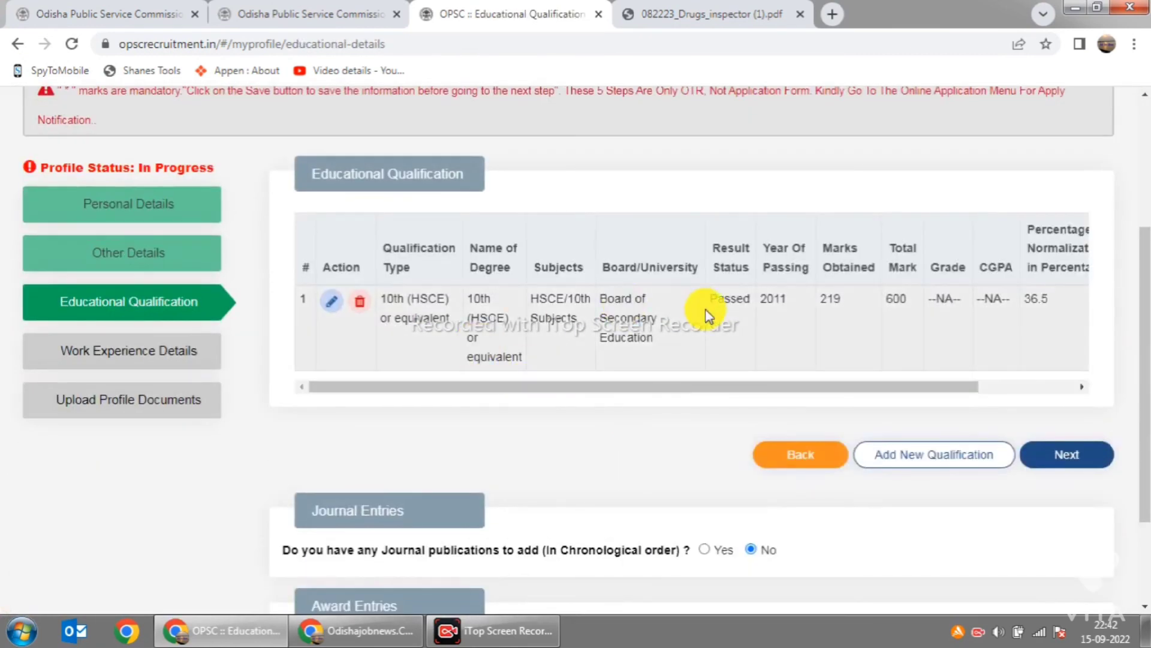
{"action": "scroll", "coordinate": [901, 412], "scroll_direction": "down", "scroll_amount": 1}
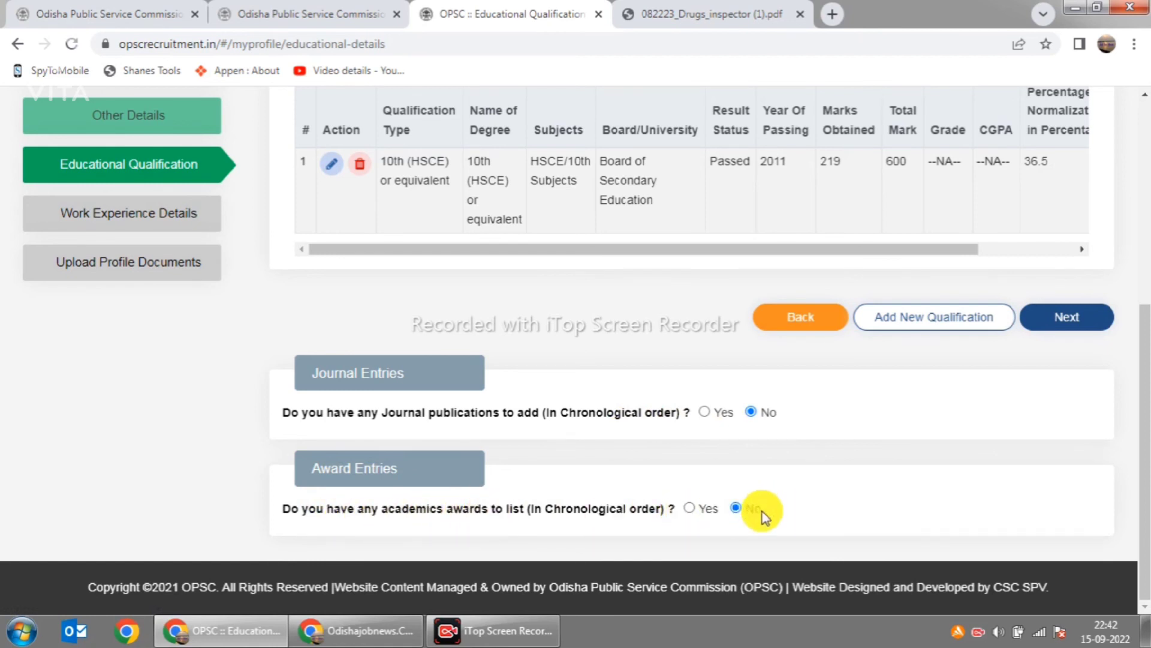
Step: Proceed to the Work Experience Details step
{"action": "scroll", "coordinate": [762, 513], "scroll_direction": "up", "scroll_amount": 1}
{"action": "scroll", "coordinate": [900, 390], "scroll_direction": "down", "scroll_amount": 1}
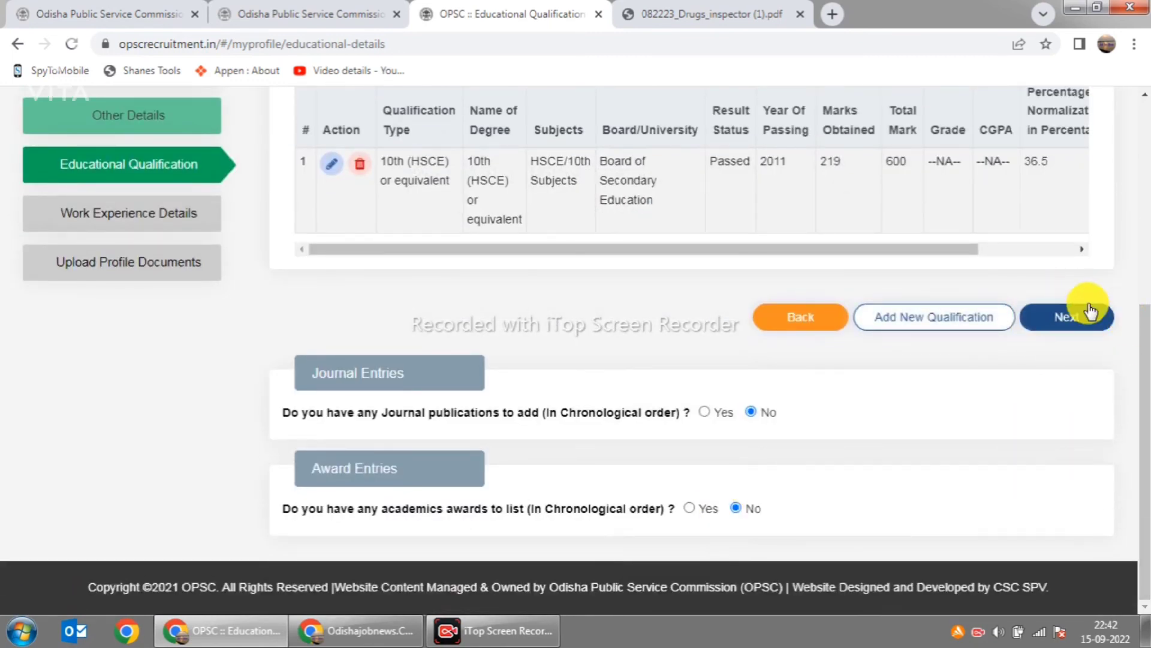
{"action": "left_click", "coordinate": [162, 223]}
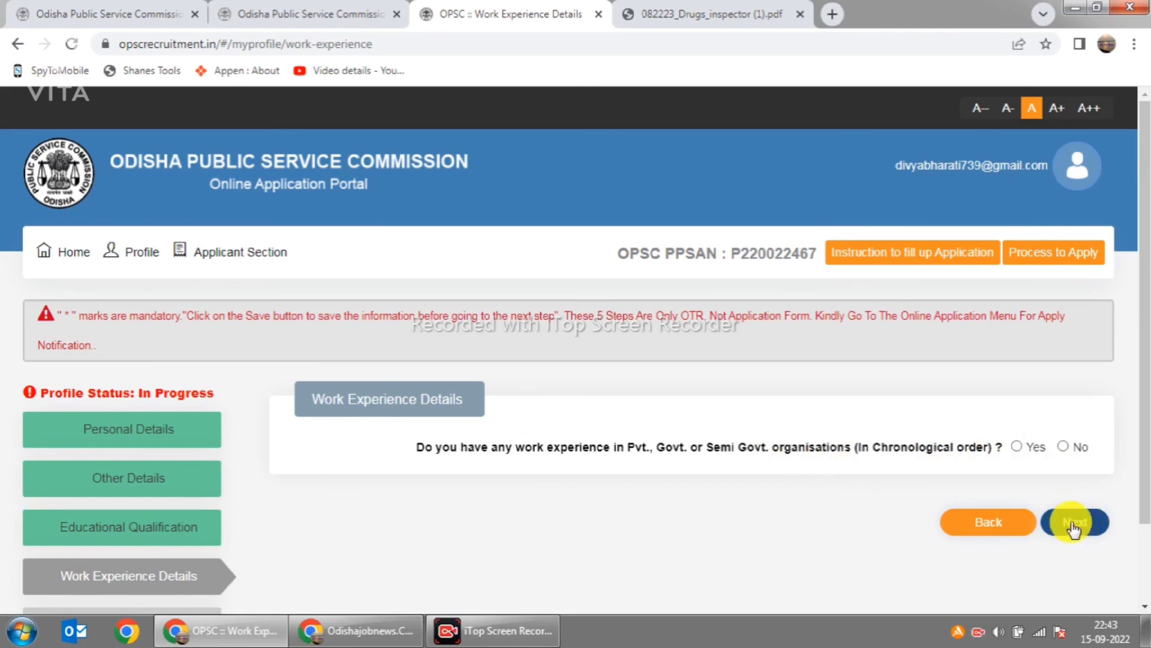
Step: Expand the Applicant Section menu to show Apply Section and My Applications
{"action": "scroll", "coordinate": [395, 450], "scroll_direction": "down", "scroll_amount": 2}
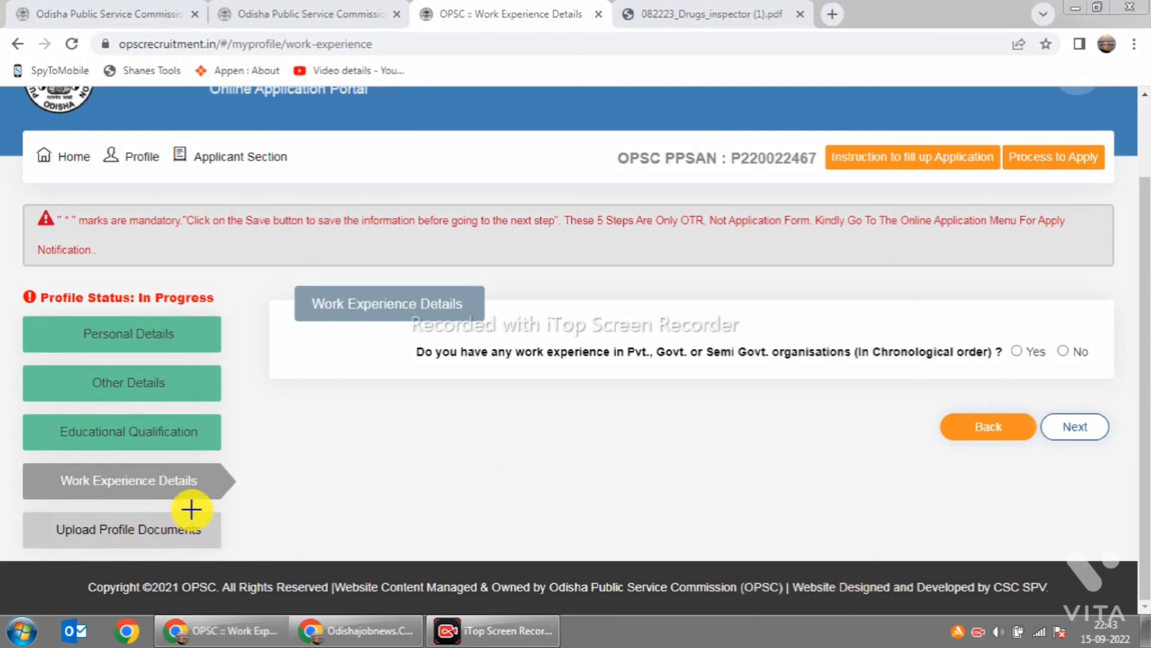
{"action": "mouse_move", "coordinate": [190, 510]}
{"action": "left_mouse_down"}
{"action": "mouse_move", "coordinate": [224, 527]}
{"action": "mouse_move", "coordinate": [363, 481]}
{"action": "left_mouse_up"}
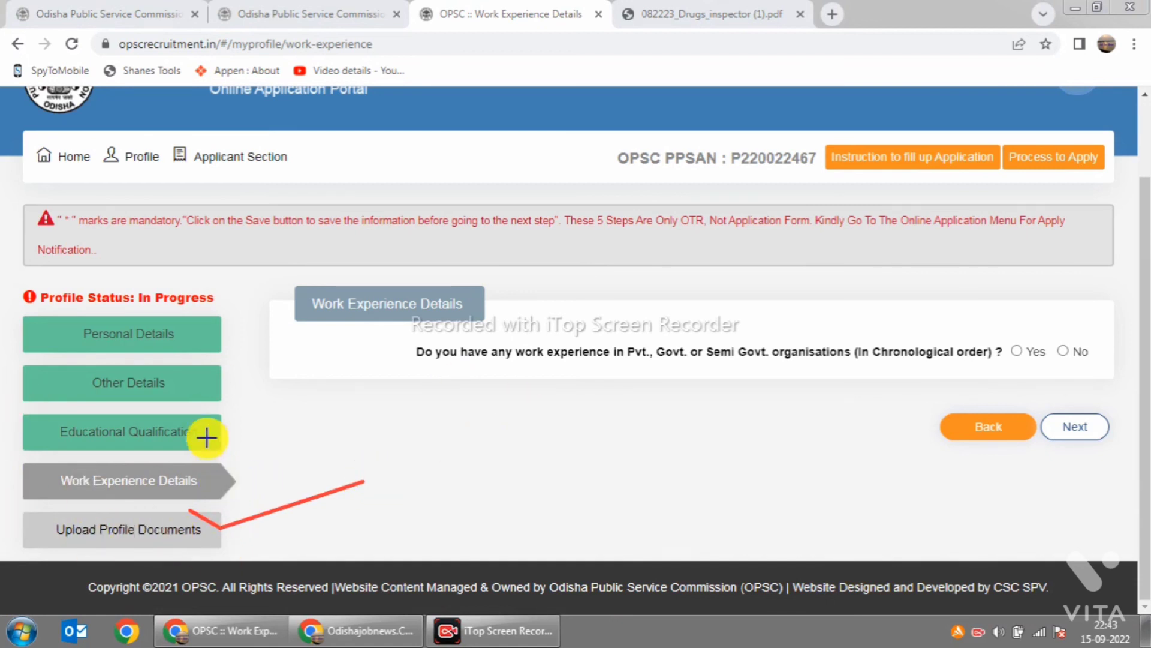
{"action": "mouse_move", "coordinate": [198, 412]}
{"action": "left_mouse_down"}
{"action": "mouse_move", "coordinate": [218, 427]}
{"action": "mouse_move", "coordinate": [336, 397]}
{"action": "left_mouse_up"}
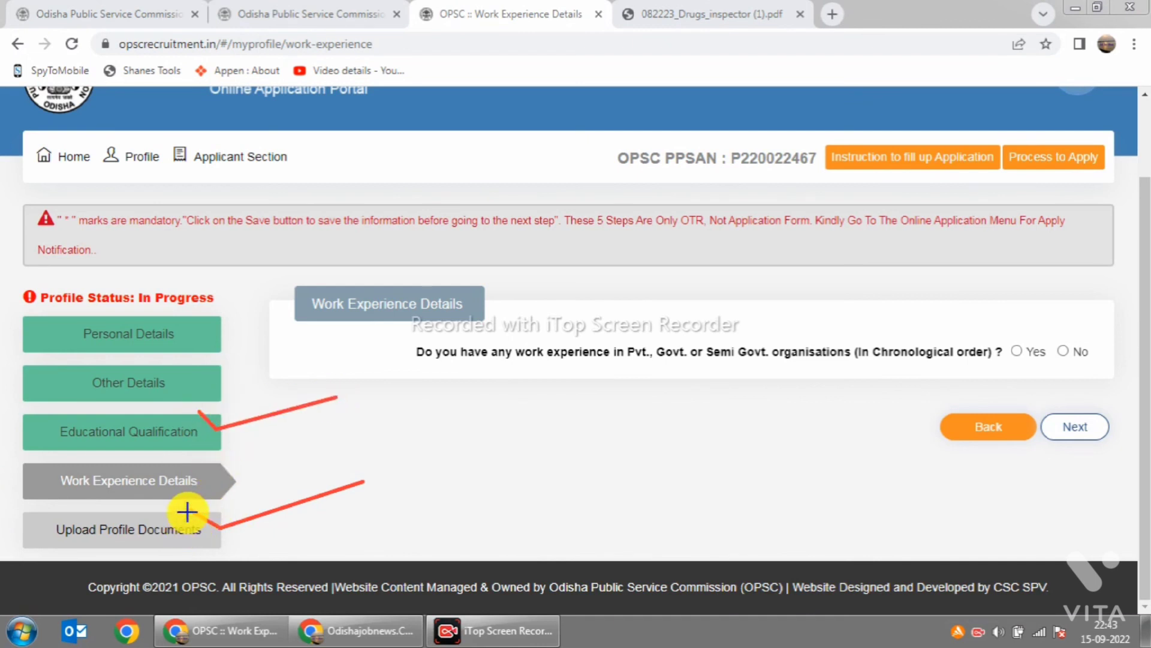
{"action": "left_click_drag", "start_coordinate": [207, 527], "coordinate": [360, 473]}
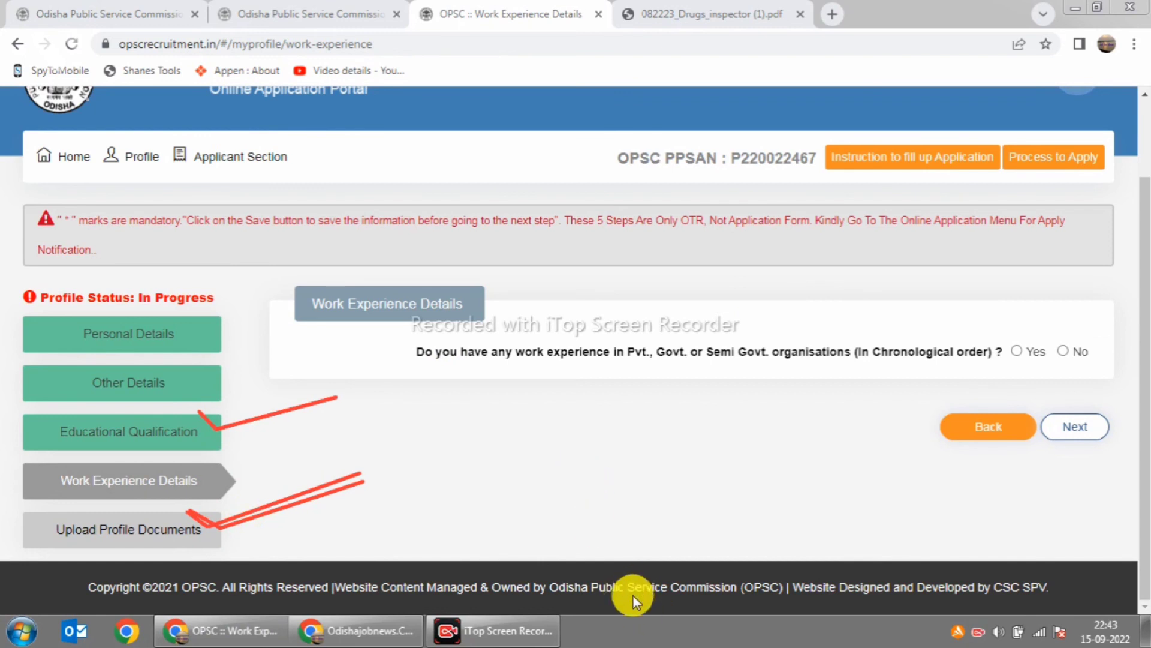
{"action": "left_click", "coordinate": [214, 160]}
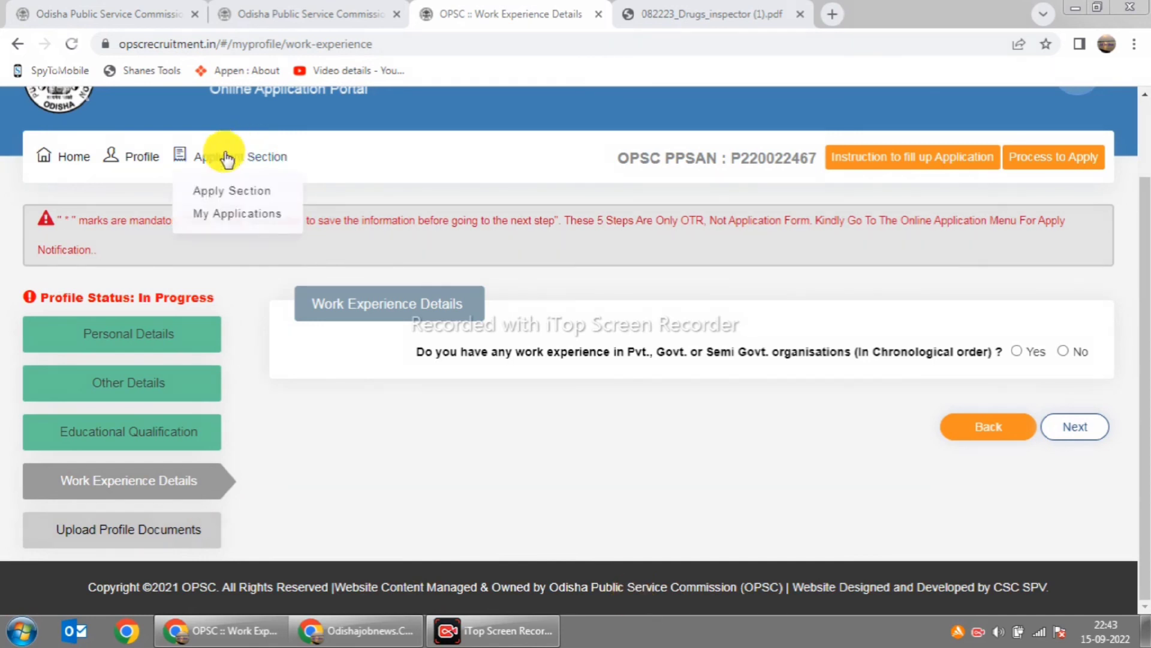
Step: Open My Applications and review the Candidate Dashboard listing zero applications
{"action": "left_click", "coordinate": [228, 214]}
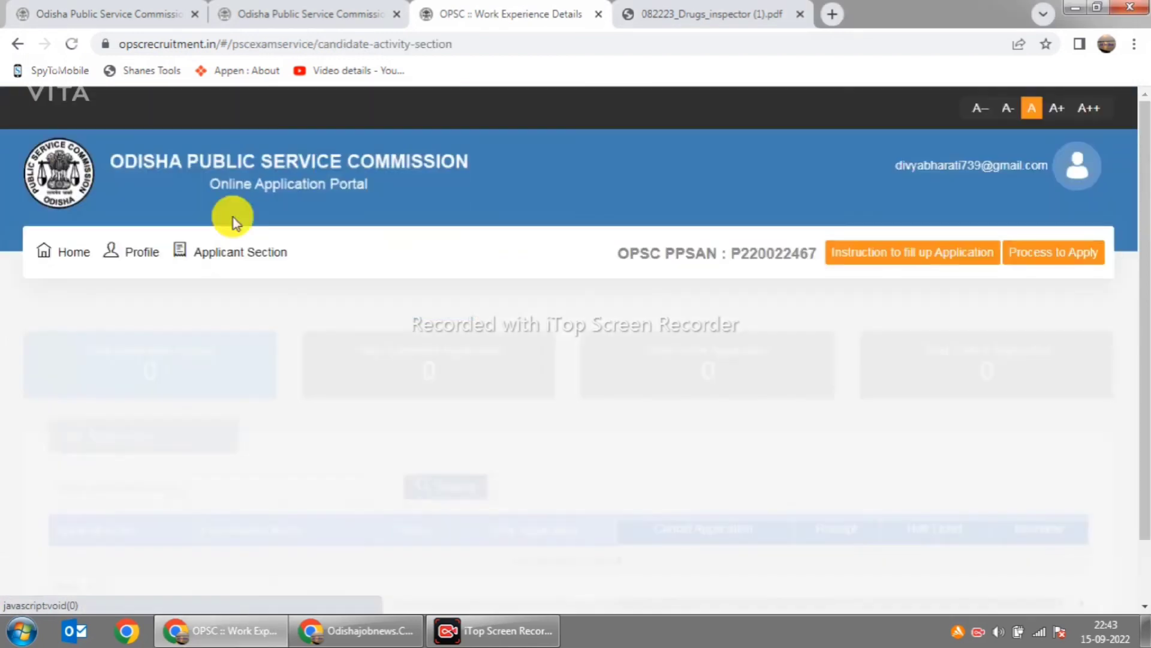
{"action": "scroll", "coordinate": [785, 457], "scroll_direction": "down", "scroll_amount": 2}
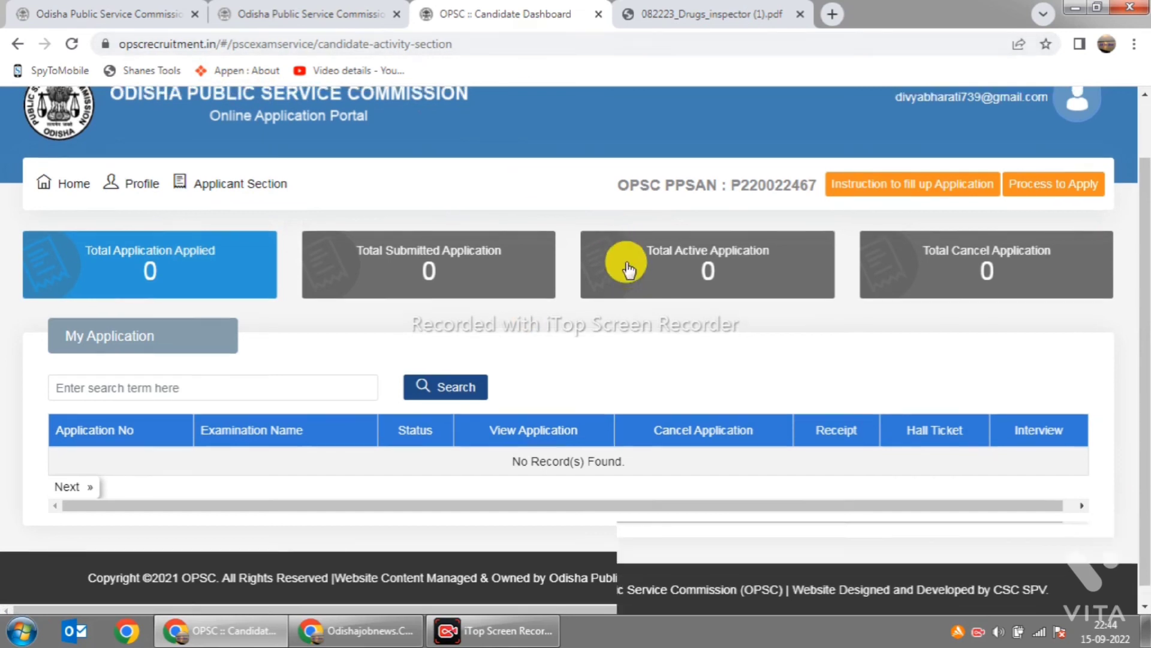
{"action": "scroll", "coordinate": [624, 260], "scroll_direction": "up", "scroll_amount": 2}
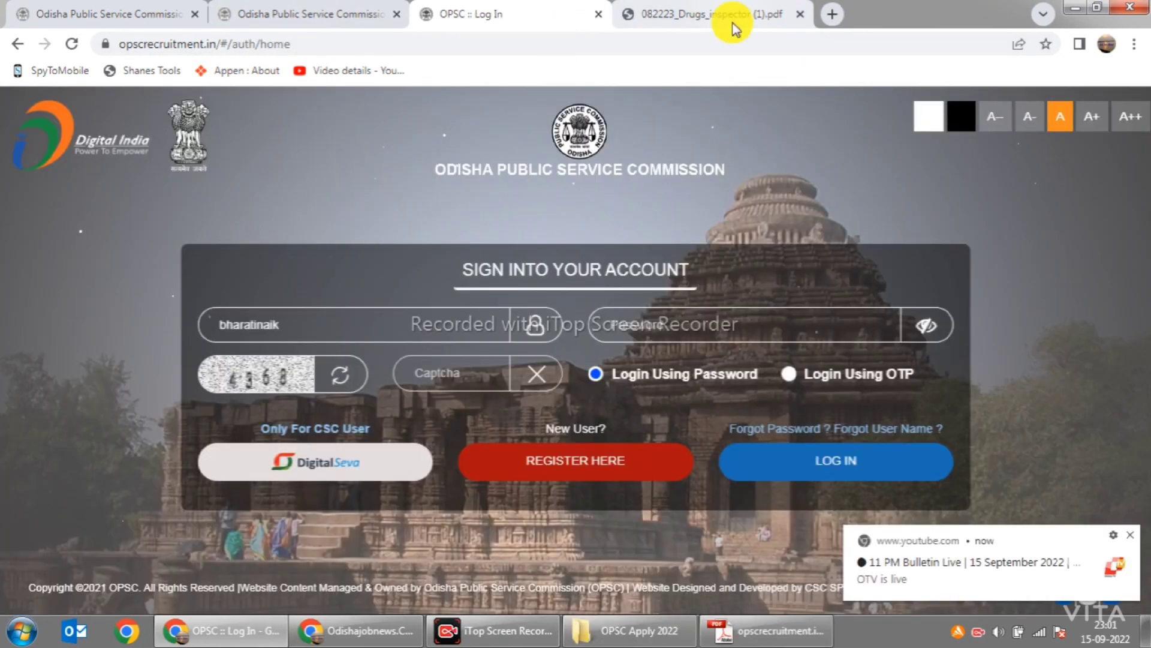
Step: Return to page 1 of 082223_Drugs_inspector (1).pdf, dismissing the YouTube notifications
{"action": "left_click", "coordinate": [733, 24]}
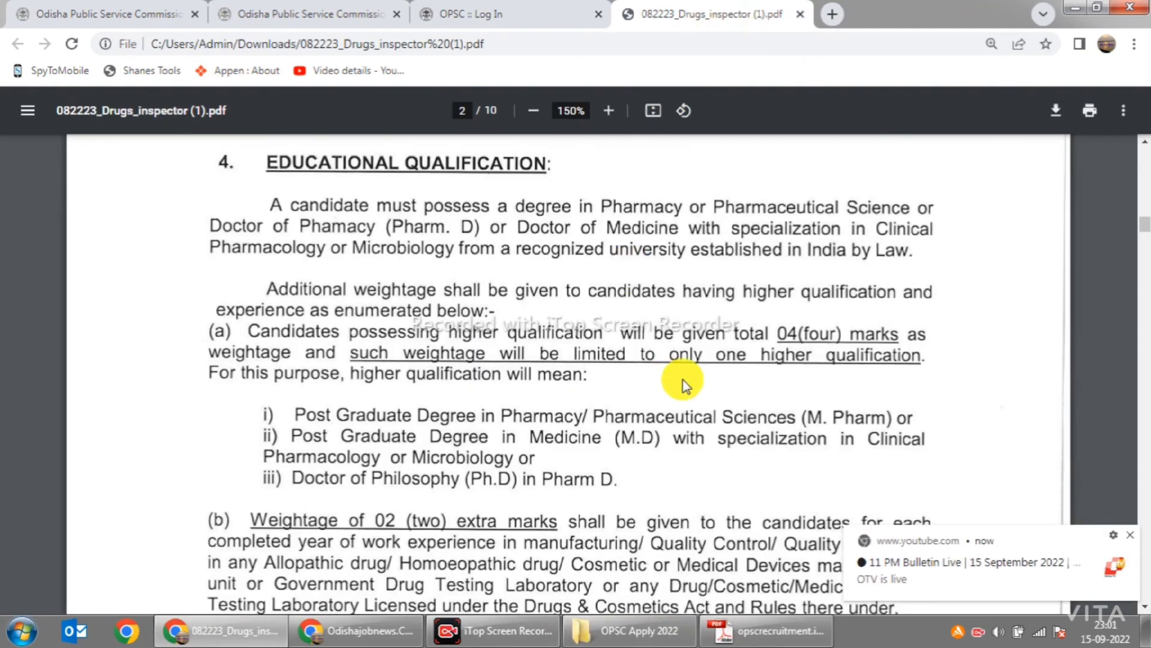
{"action": "scroll", "coordinate": [682, 383], "scroll_direction": "up", "scroll_amount": 5}
{"action": "scroll", "coordinate": [682, 383], "scroll_direction": "up", "scroll_amount": 5}
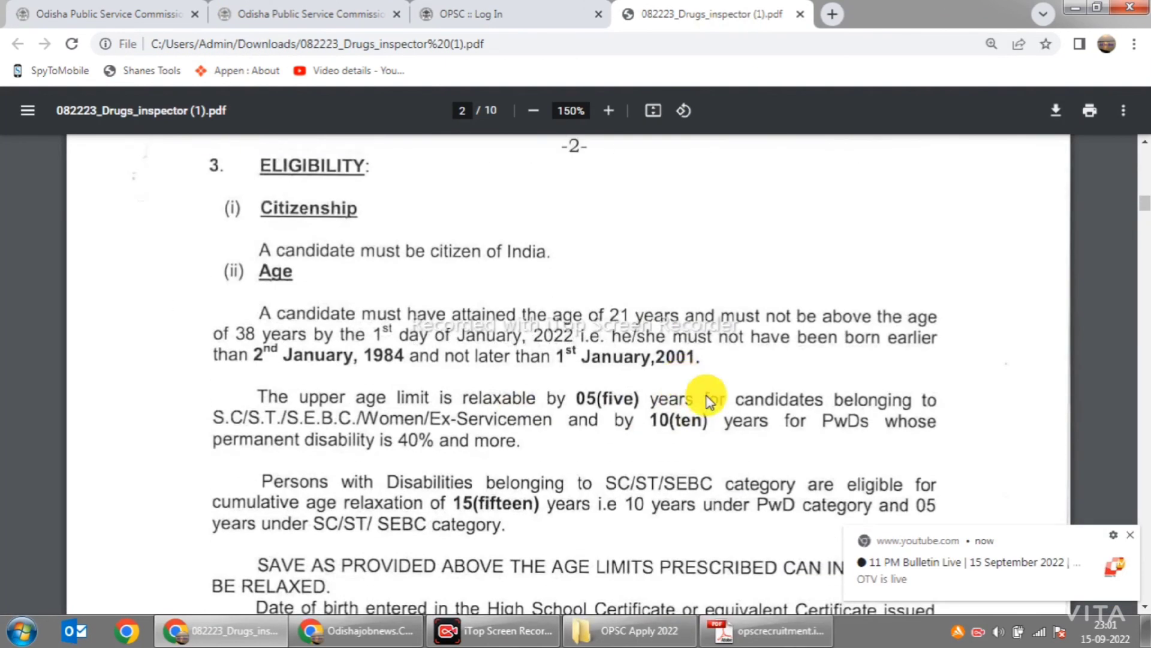
{"action": "left_click", "coordinate": [1129, 535]}
{"action": "scroll", "coordinate": [631, 451], "scroll_direction": "up", "scroll_amount": 4}
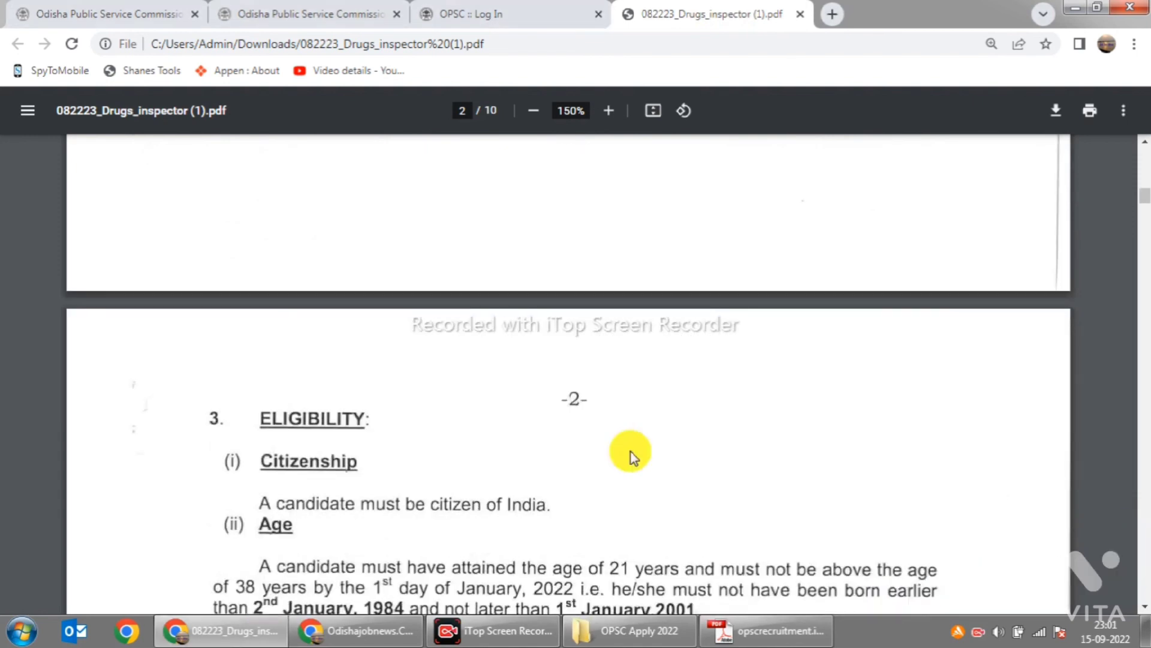
{"action": "scroll", "coordinate": [631, 451], "scroll_direction": "up", "scroll_amount": 12}
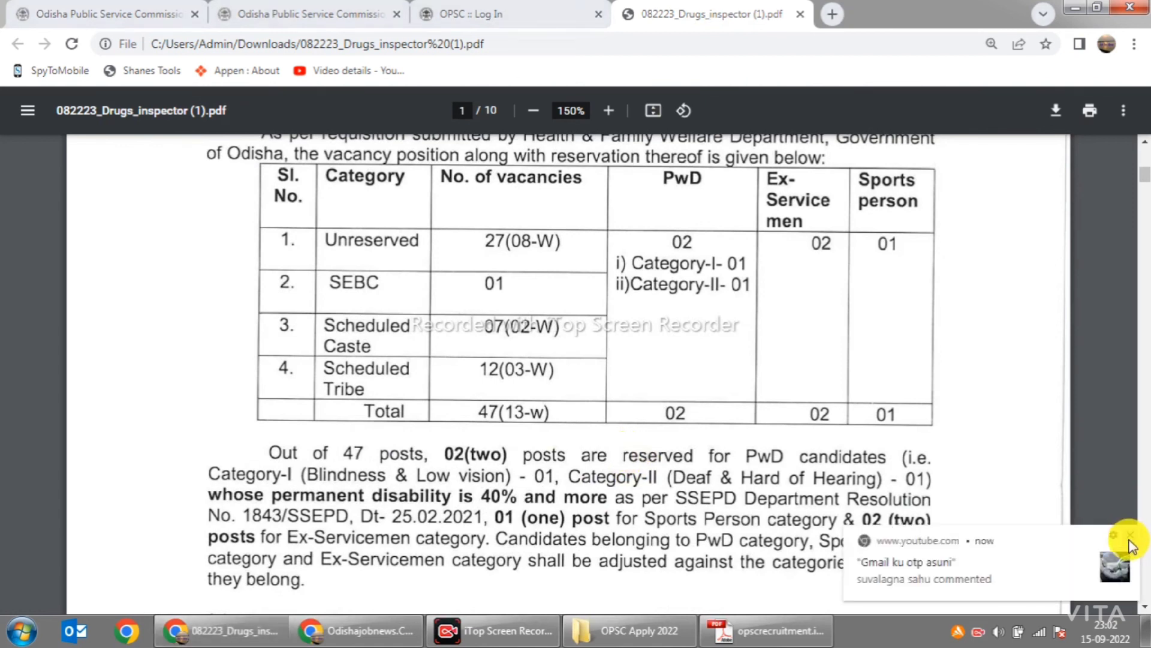
{"action": "left_click", "coordinate": [1130, 531]}
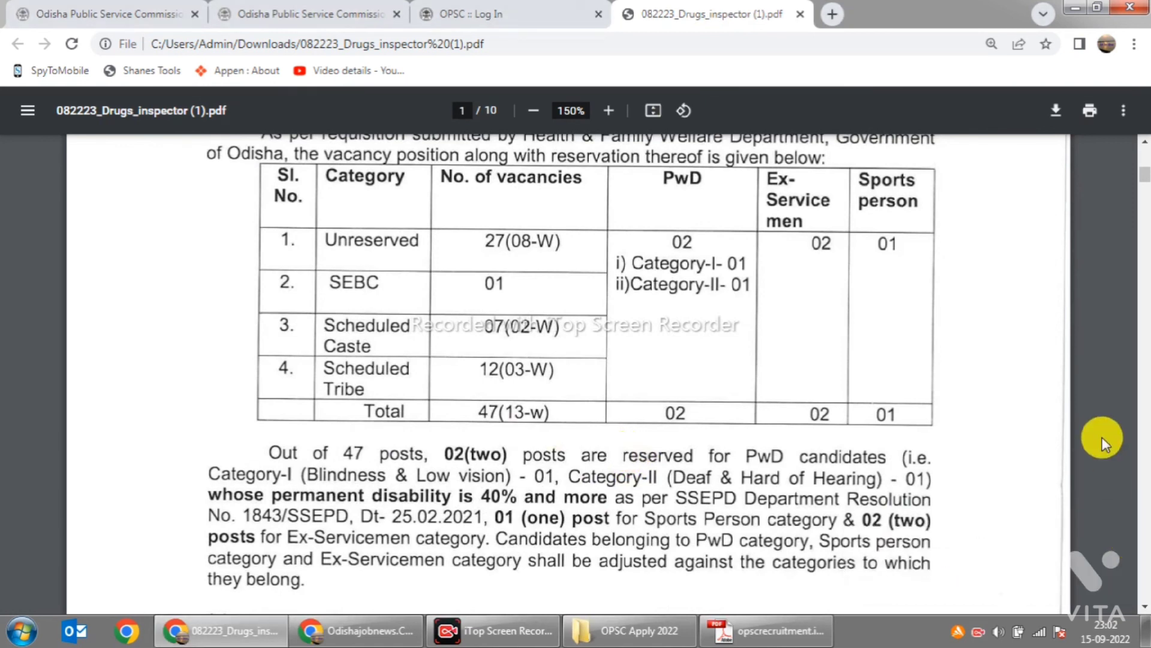